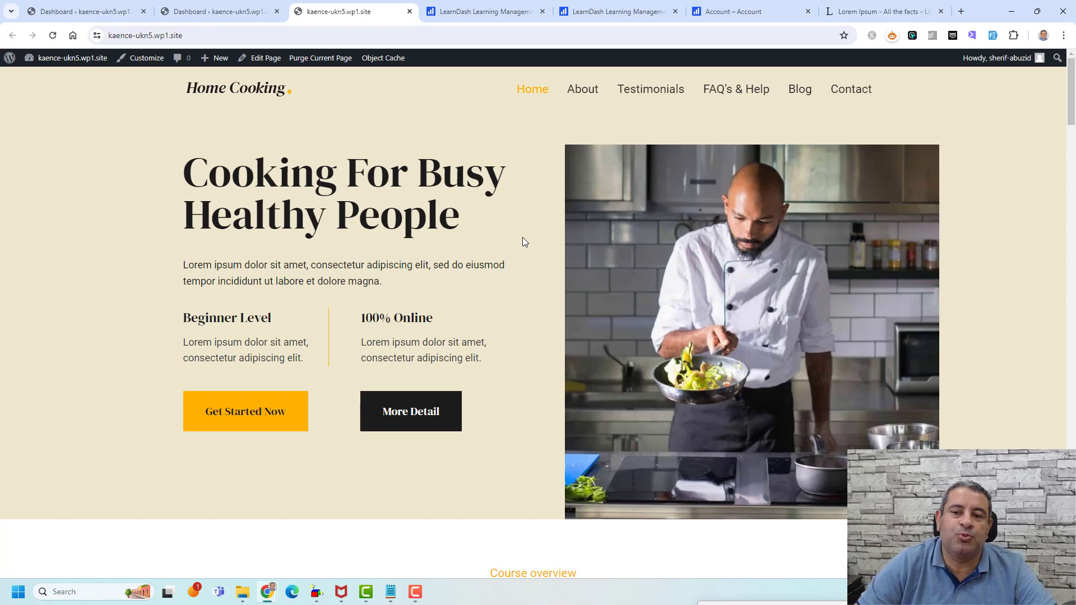
- Switch to the LearnDash Learning Management tab showing the learndash.com homepage
{"action": "left_click", "coordinate": [471, 12]}
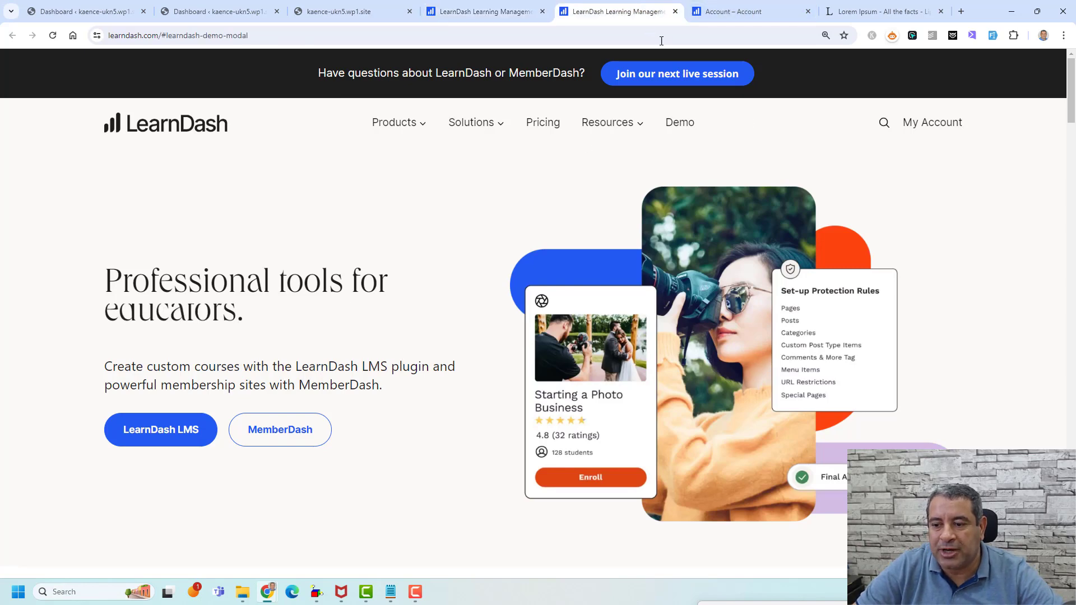
- Check the LearnDash account subscriptions (LearnDash LMS v4.14.0), then return to the WordPress dashboard
{"action": "left_click", "coordinate": [758, 18]}
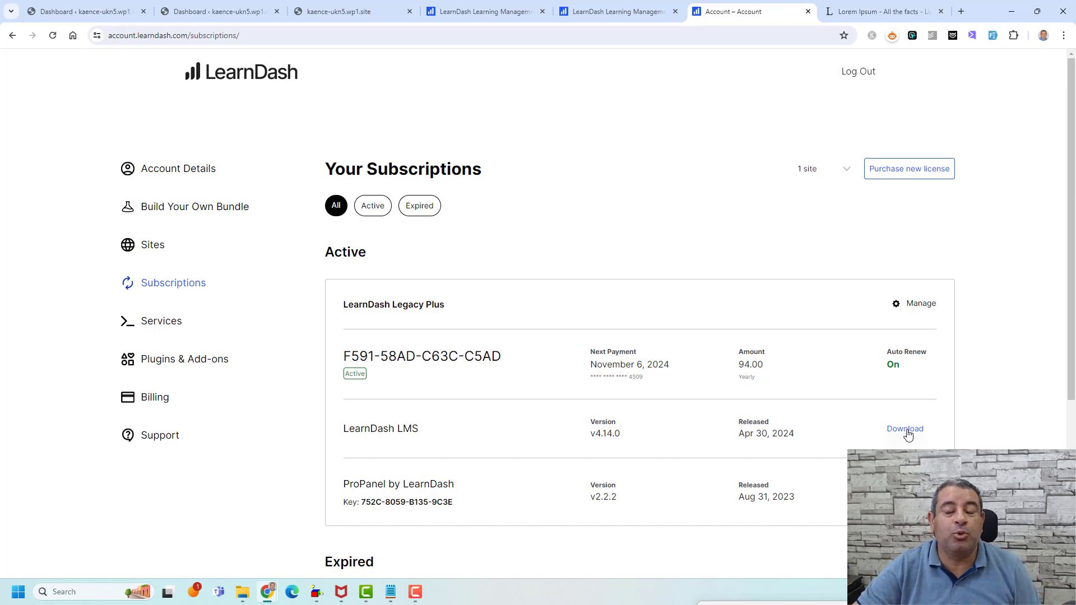
{"action": "left_click", "coordinate": [236, 16]}
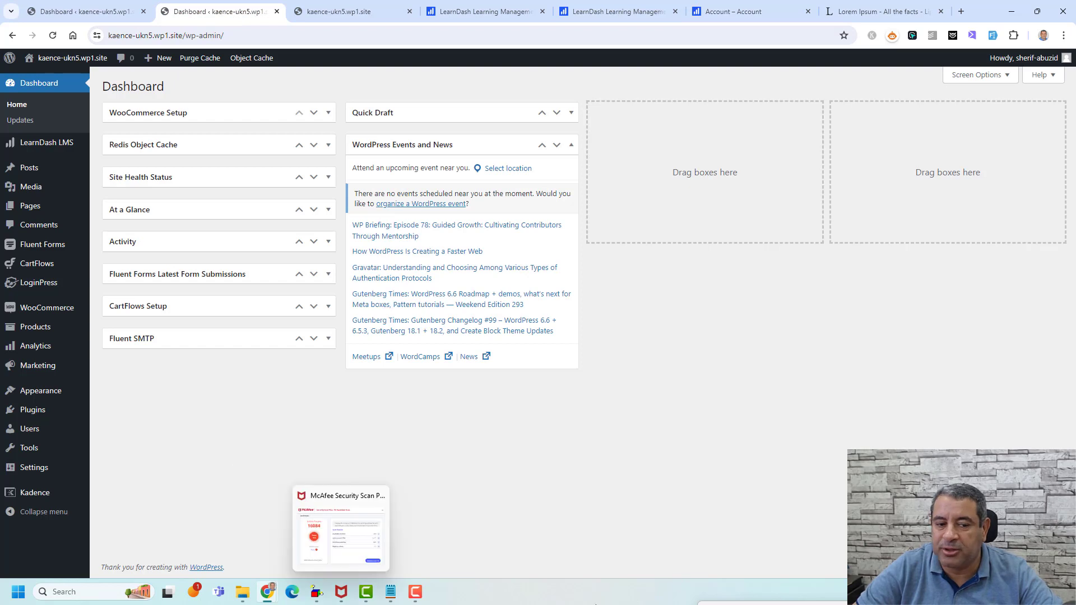
- Open LearnDash LMS Settings to the General page with Design & Content Elements
{"action": "mouse_move", "coordinate": [29, 414]}
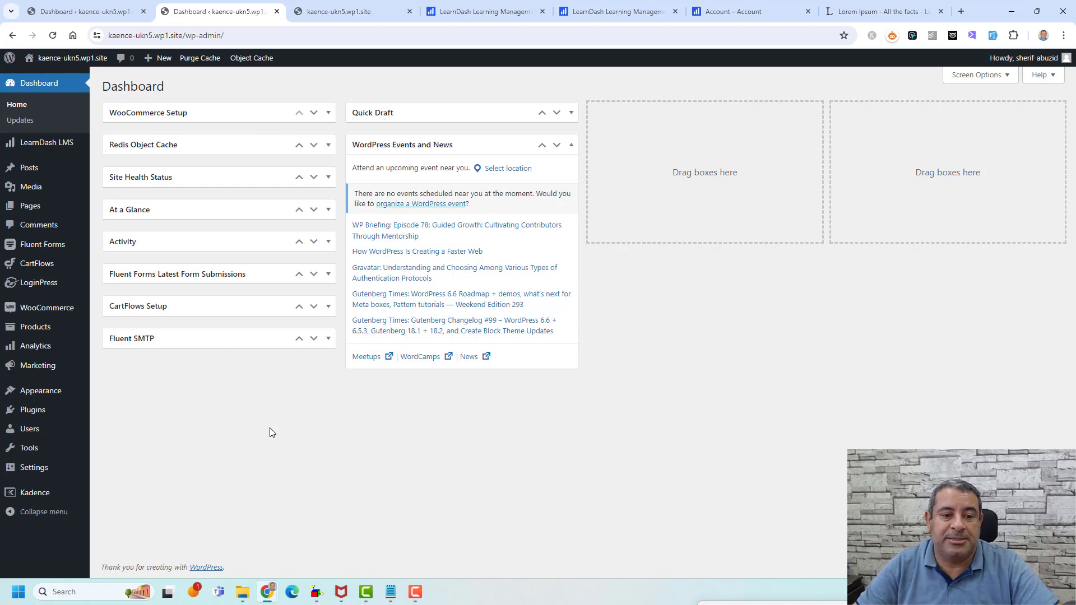
{"action": "mouse_move", "coordinate": [48, 149]}
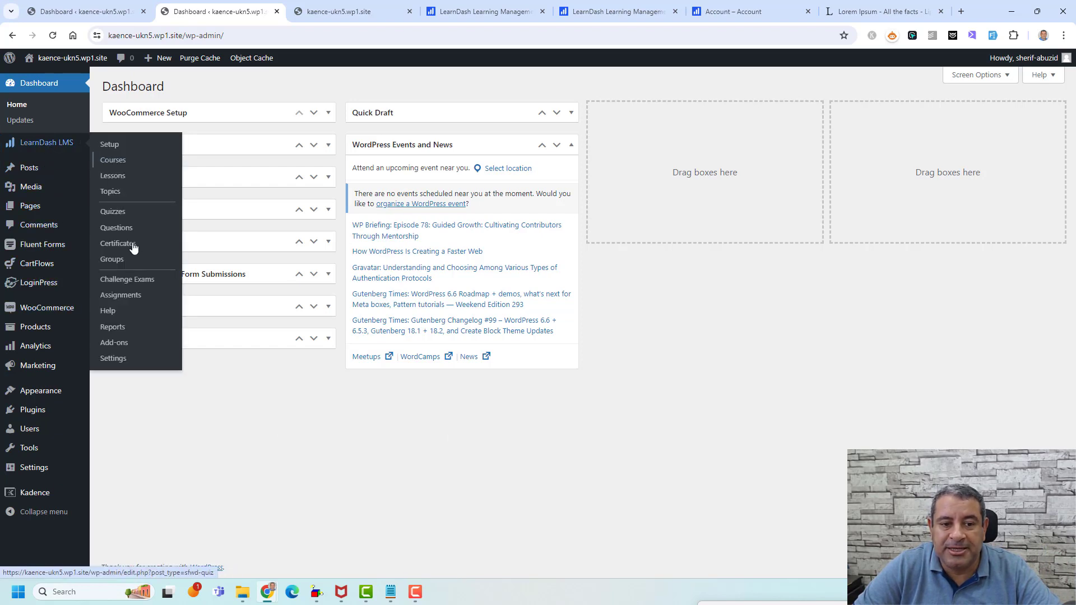
{"action": "left_click", "coordinate": [115, 361]}
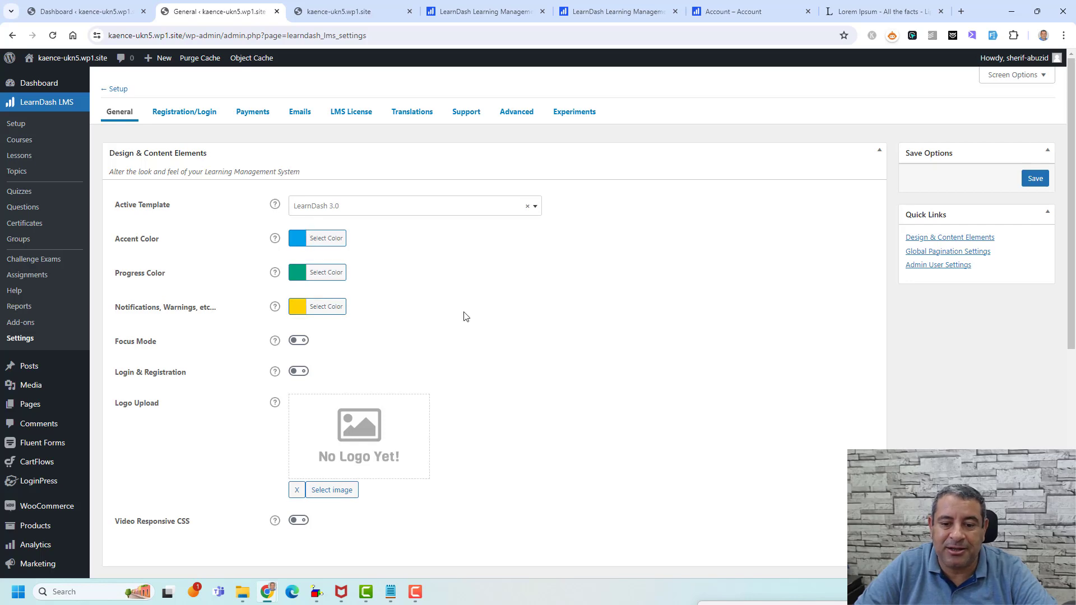
{"action": "scroll", "coordinate": [505, 293], "scroll_direction": "down", "scroll_amount": 2}
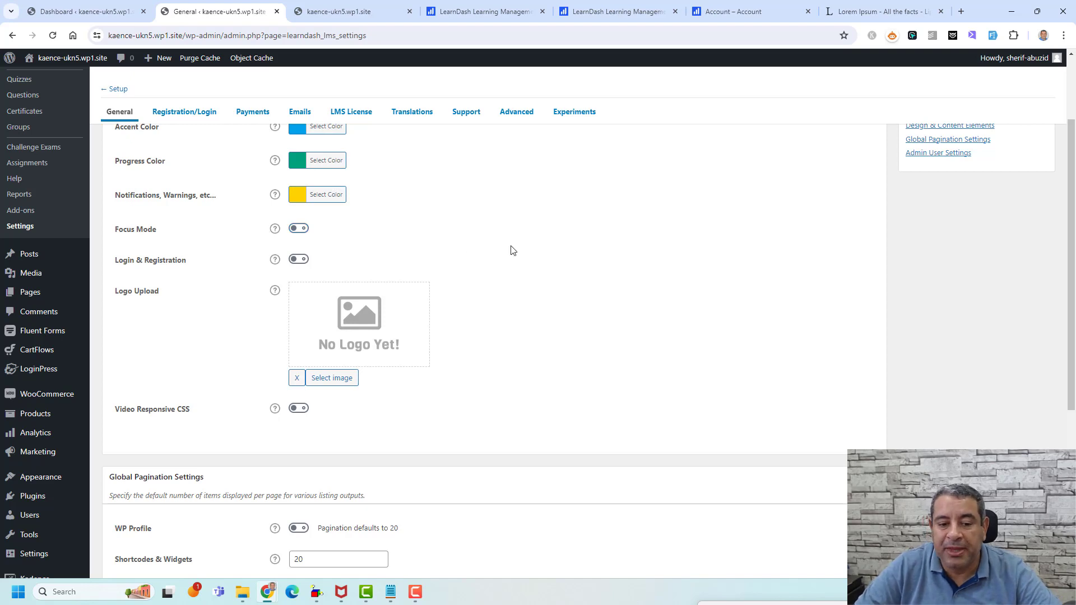
{"action": "scroll", "coordinate": [511, 251], "scroll_direction": "down", "scroll_amount": 5}
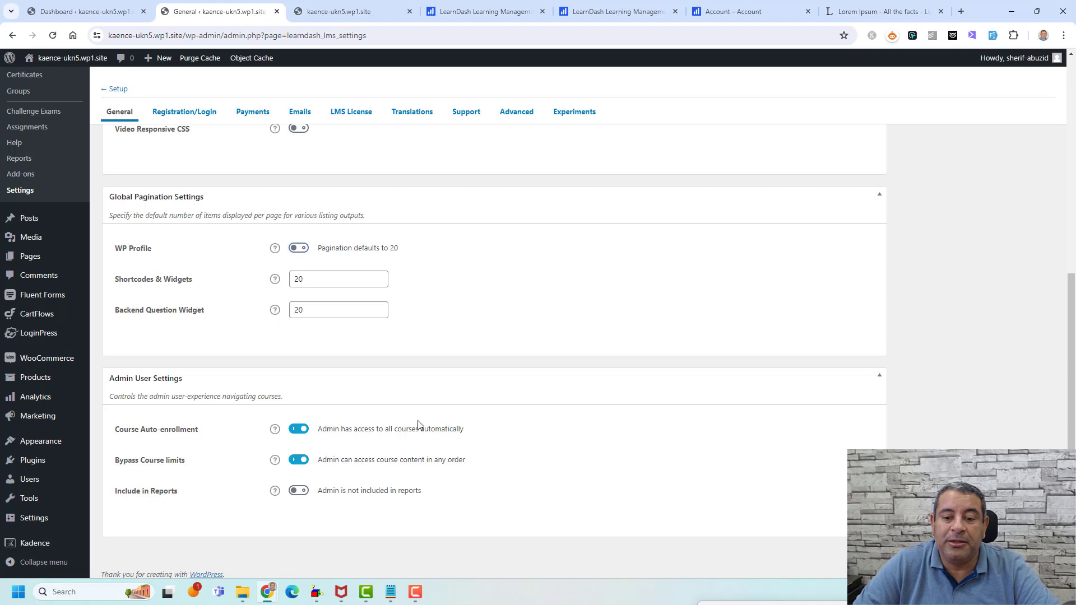
{"action": "scroll", "coordinate": [534, 334], "scroll_direction": "up", "scroll_amount": 5}
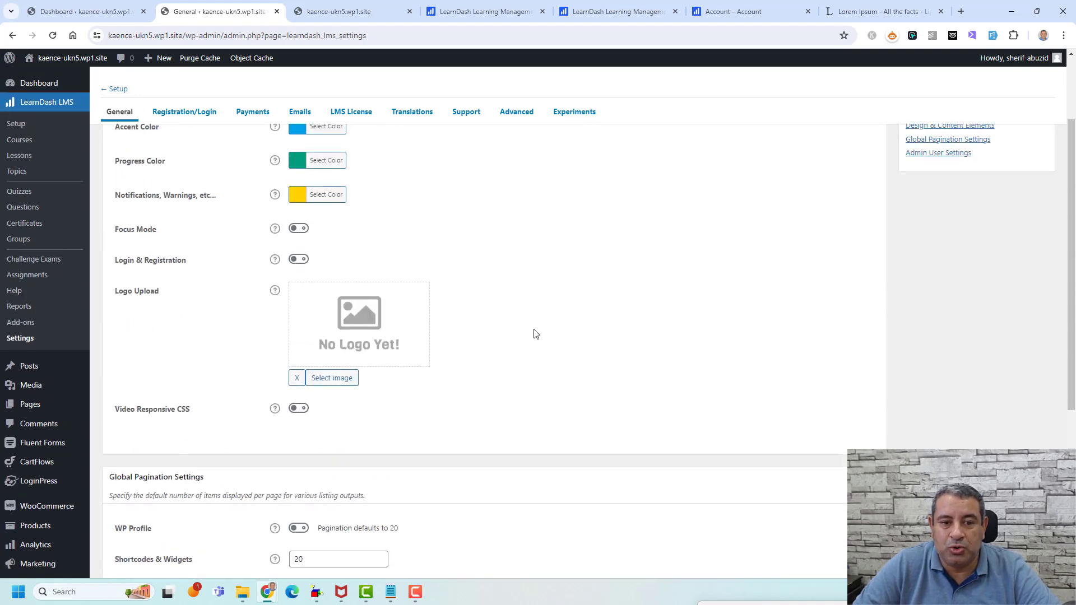
{"action": "scroll", "coordinate": [534, 334], "scroll_direction": "up", "scroll_amount": 2}
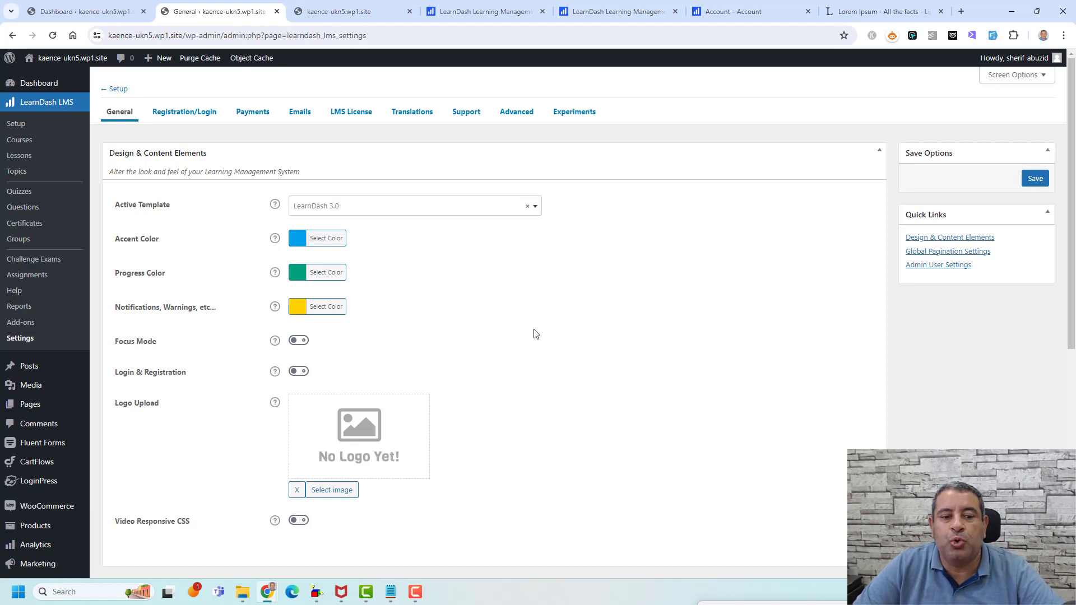
{"action": "left_click", "coordinate": [27, 323]}
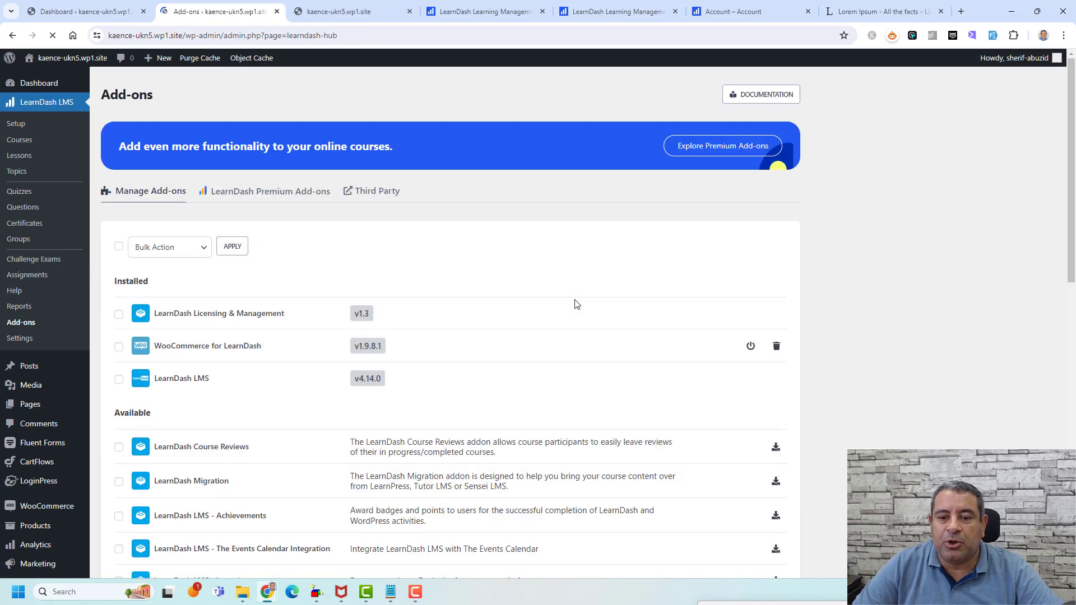
- Scroll through the installed and available add-ons, such as Course Reviews, Migration and Achievements
{"action": "scroll", "coordinate": [576, 302], "scroll_direction": "down", "scroll_amount": 5}
{"action": "scroll", "coordinate": [575, 301], "scroll_direction": "down", "scroll_amount": 4}
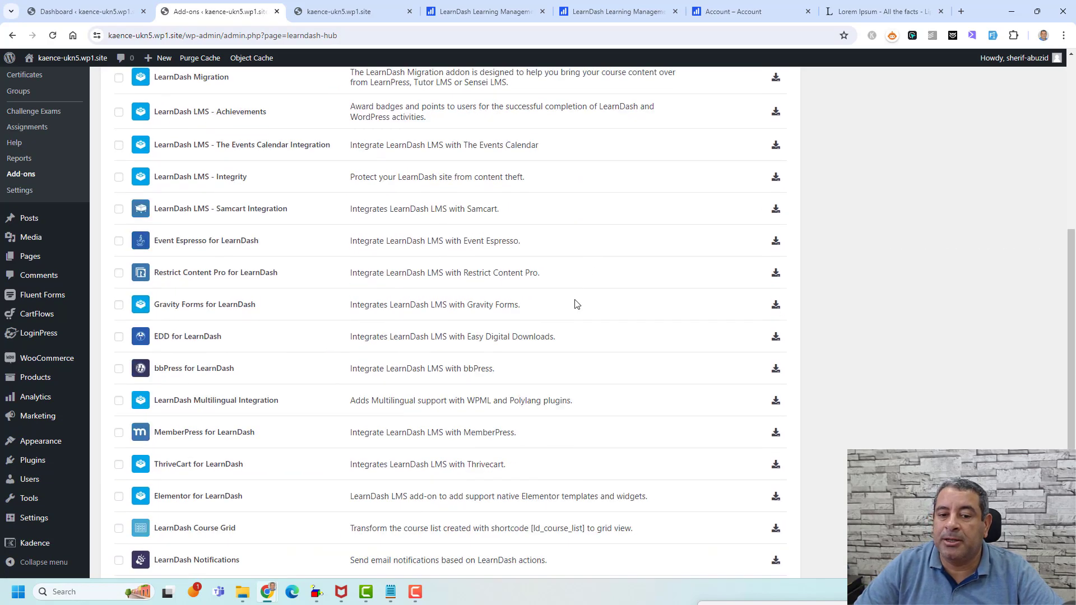
{"action": "scroll", "coordinate": [576, 303], "scroll_direction": "up", "scroll_amount": 4}
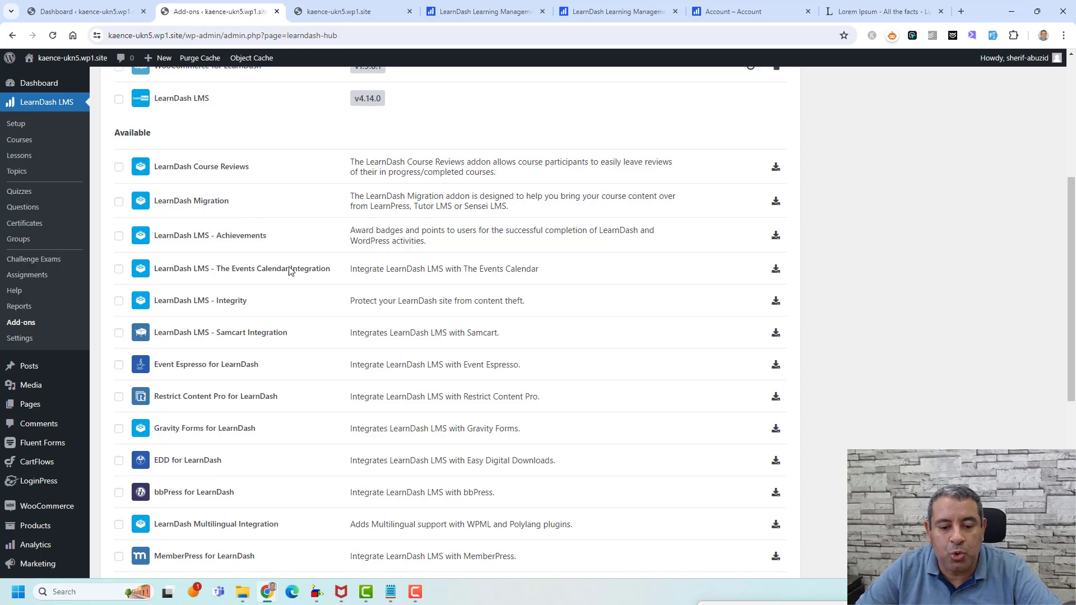
{"action": "scroll", "coordinate": [291, 272], "scroll_direction": "down", "scroll_amount": 5}
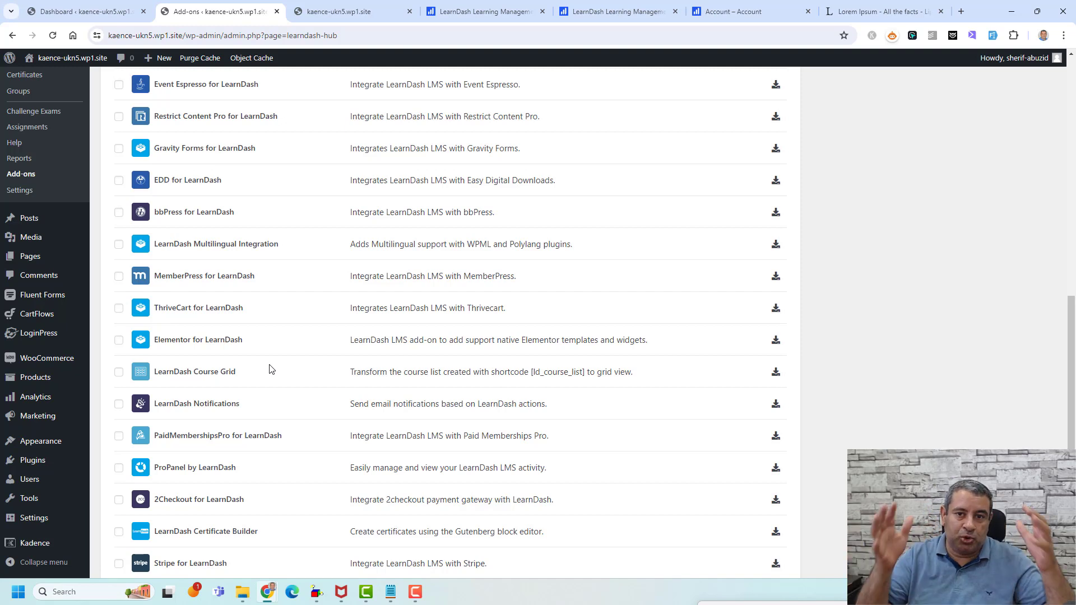
{"action": "scroll", "coordinate": [270, 368], "scroll_direction": "up", "scroll_amount": 9}
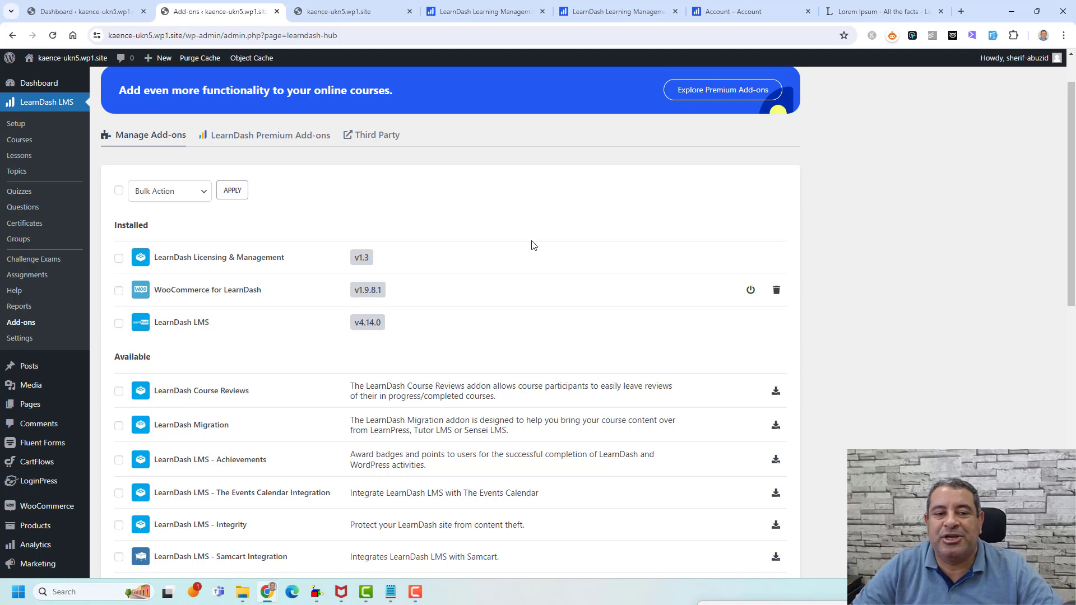
- Add a new course from the empty Courses list and view its Dashboard statistics
{"action": "left_click", "coordinate": [30, 143]}
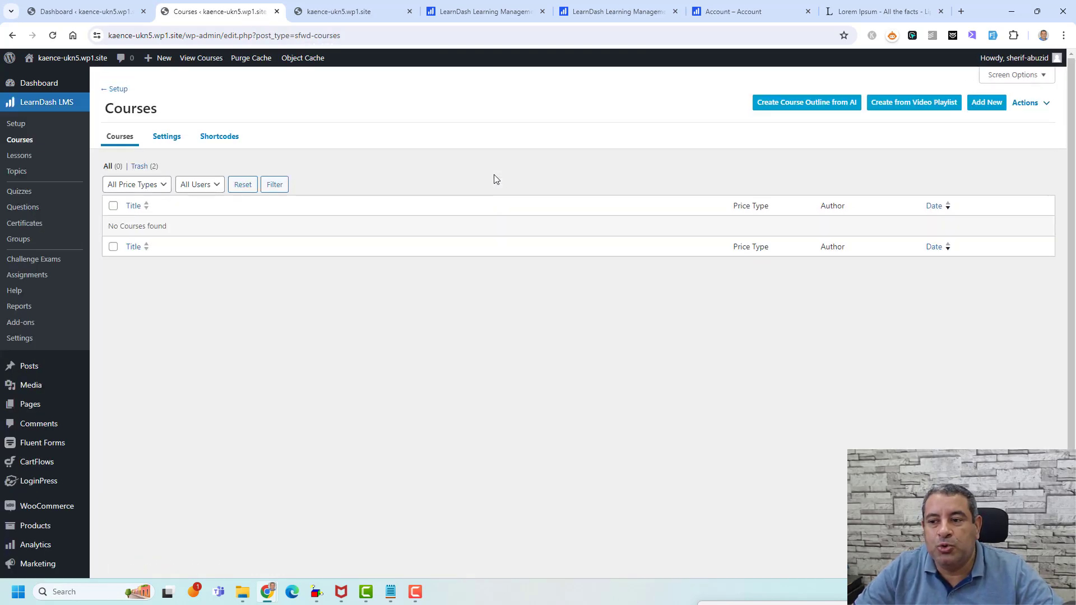
{"action": "left_click", "coordinate": [986, 103]}
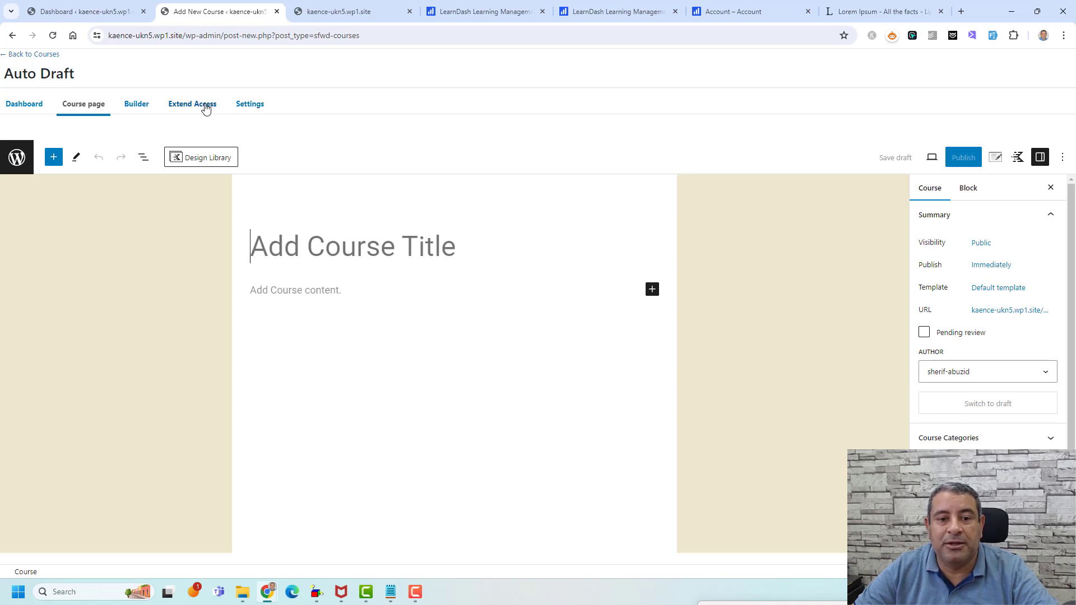
{"action": "left_click", "coordinate": [16, 109]}
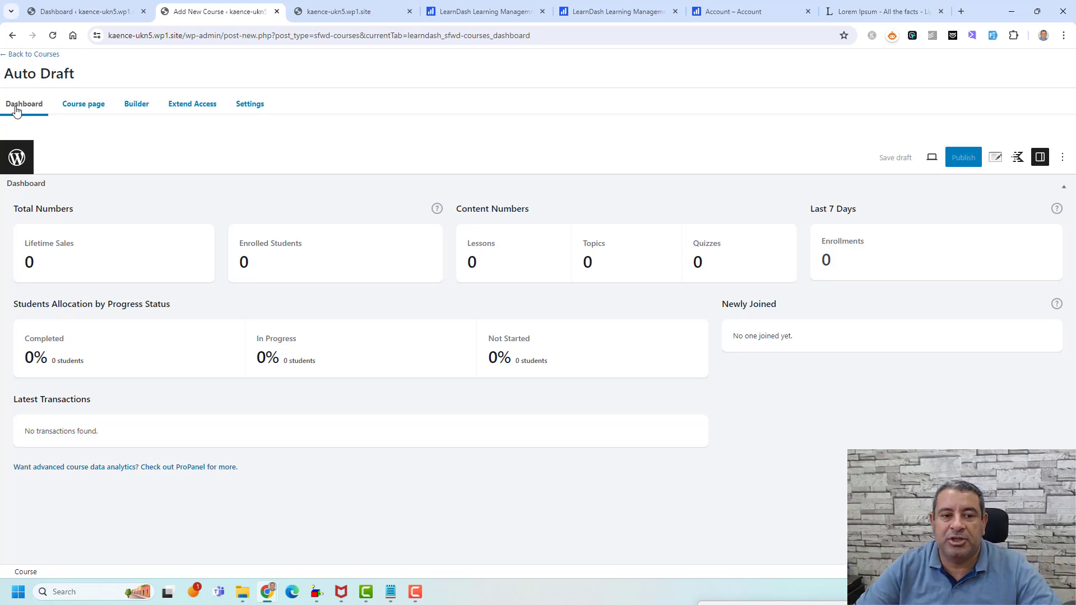
- Look through the course's Builder, Extend Access and Settings tabs, ending on the Course page editor
{"action": "left_click", "coordinate": [90, 107]}
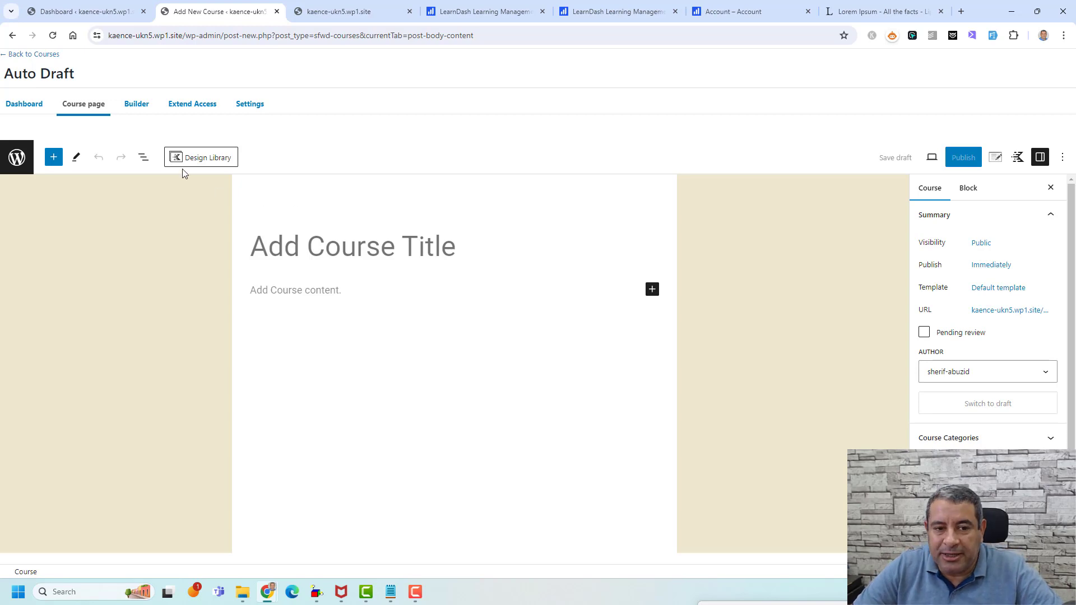
{"action": "left_click", "coordinate": [134, 105]}
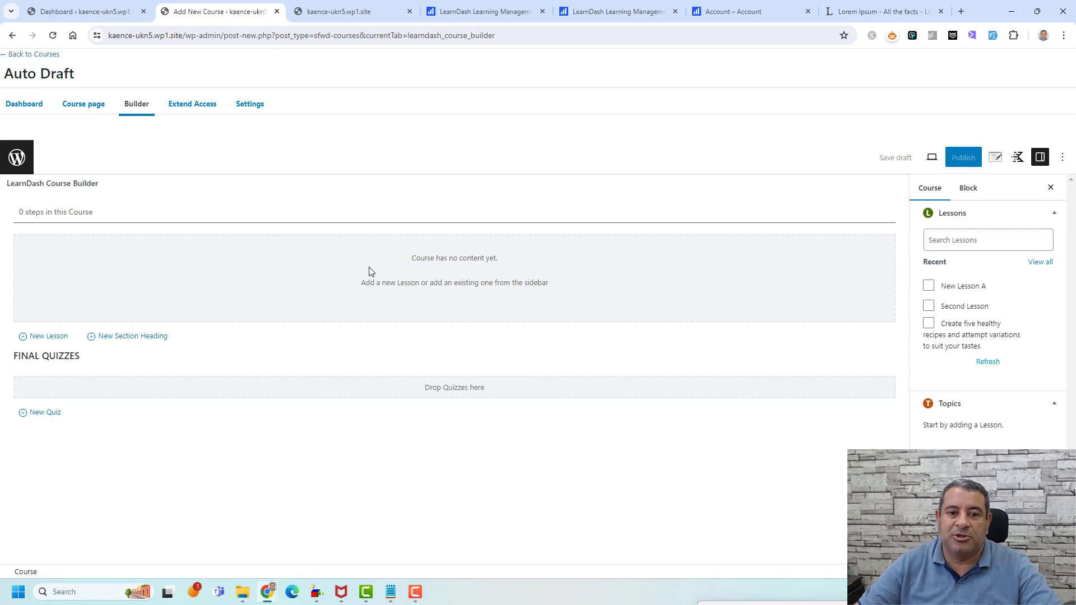
{"action": "left_click", "coordinate": [189, 111]}
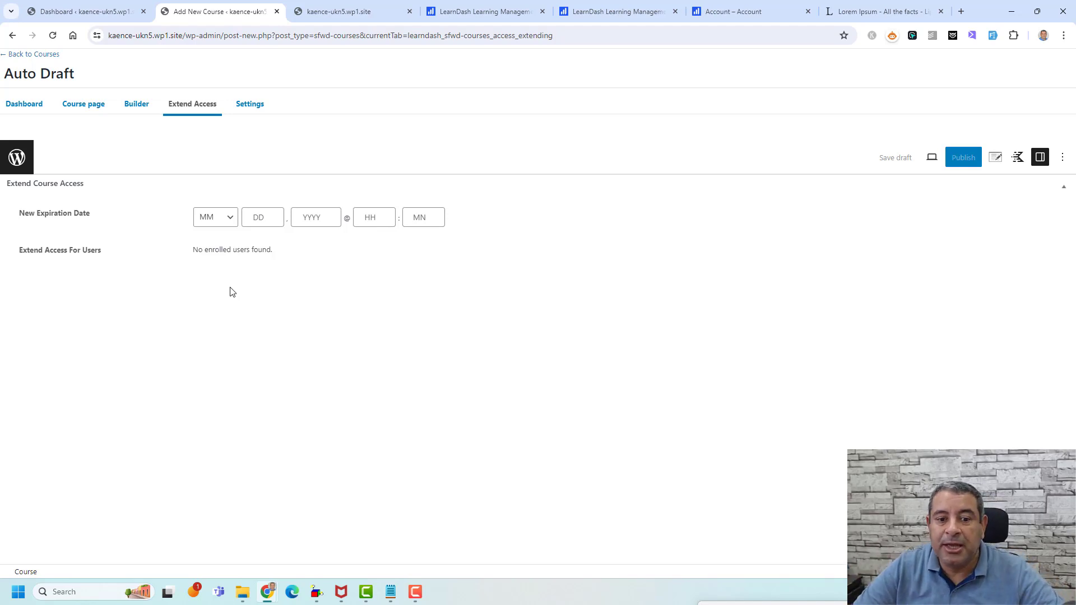
{"action": "left_click", "coordinate": [245, 106]}
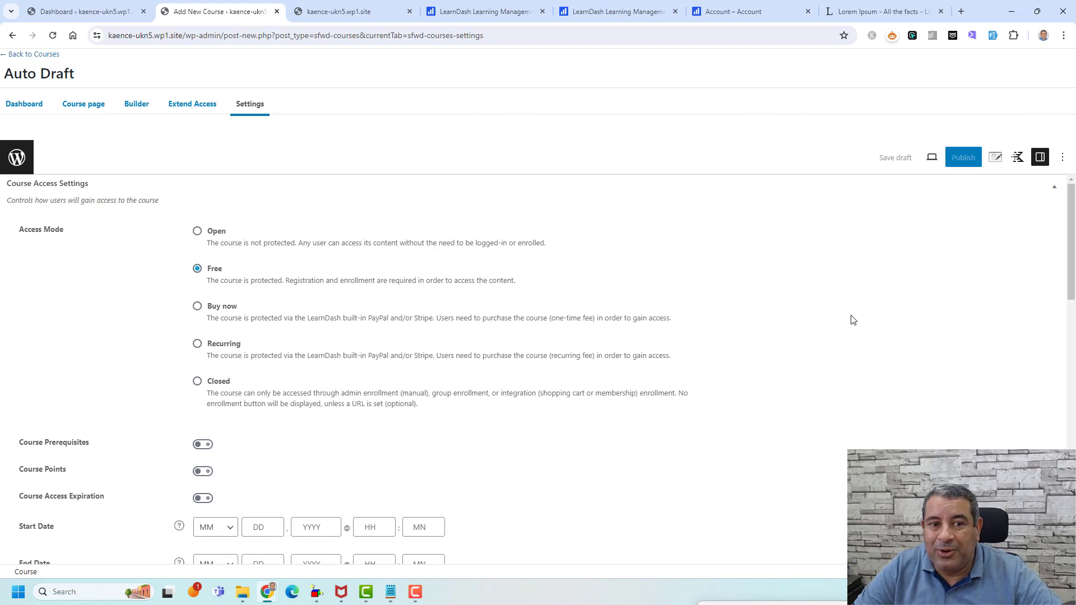
{"action": "left_click", "coordinate": [94, 111]}
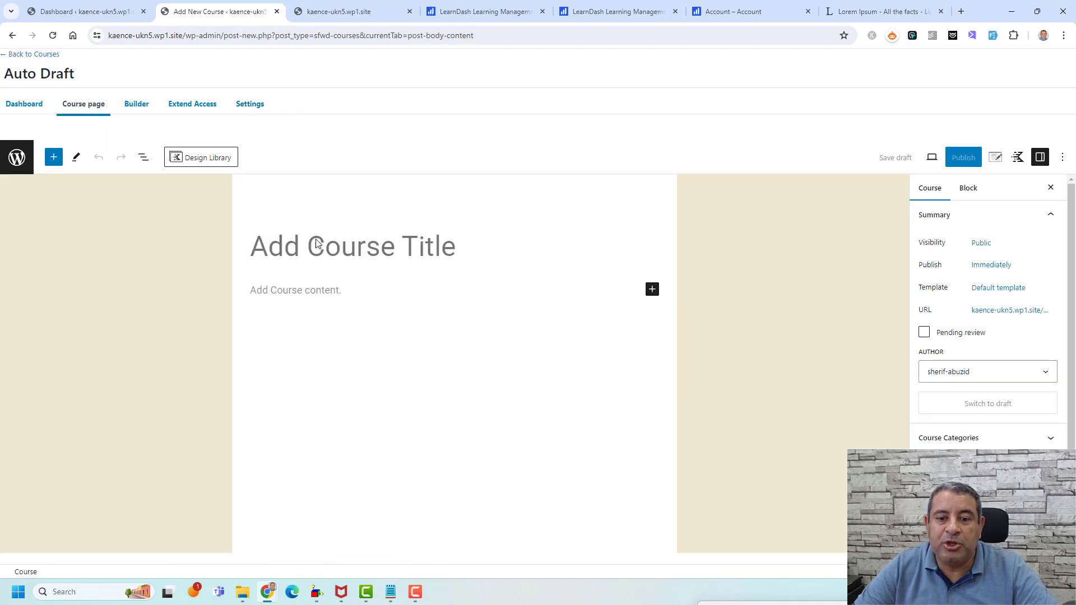
- Paste the title 'Healthy Cooking Made Easy' with the instructor's name into the course title
{"action": "left_click", "coordinate": [362, 245]}
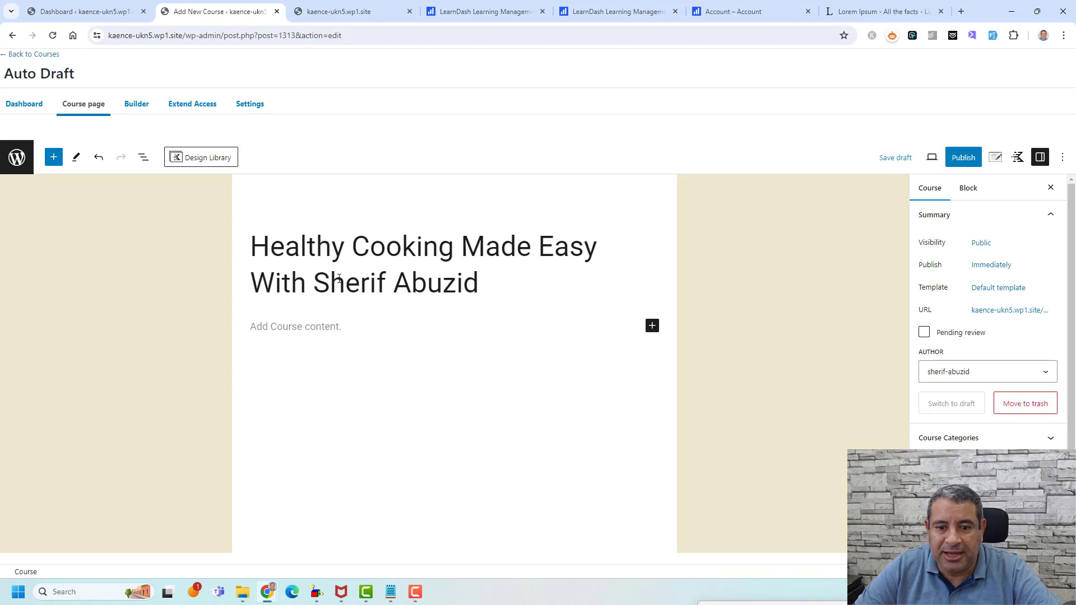
{"action": "left_click", "coordinate": [301, 329]}
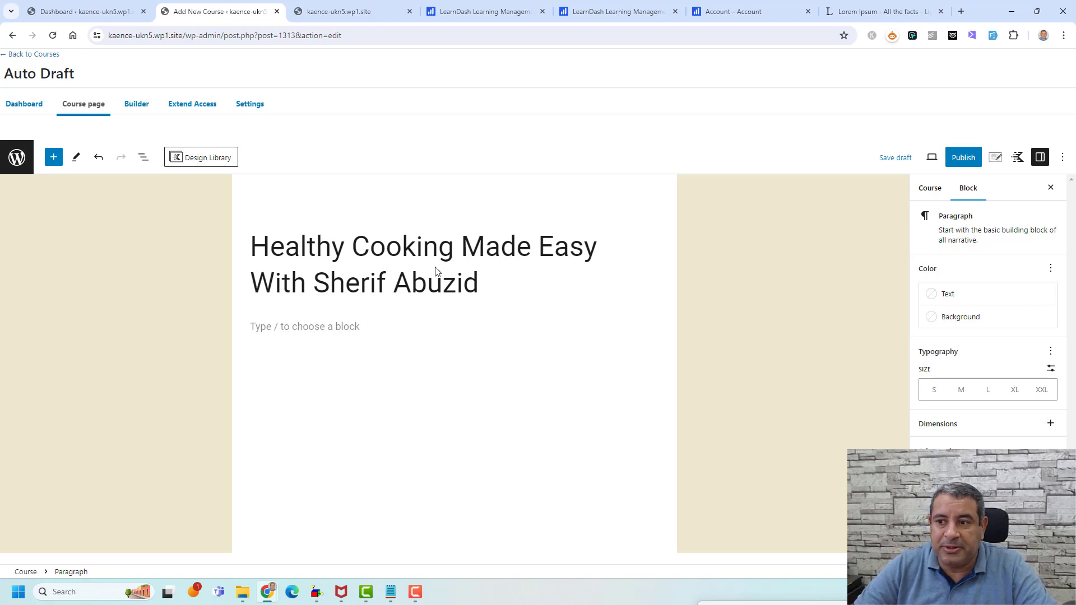
- Copy the Lorem Ipsum placeholder text from lipsum.com and paste it as the course body
{"action": "left_click", "coordinate": [885, 8]}
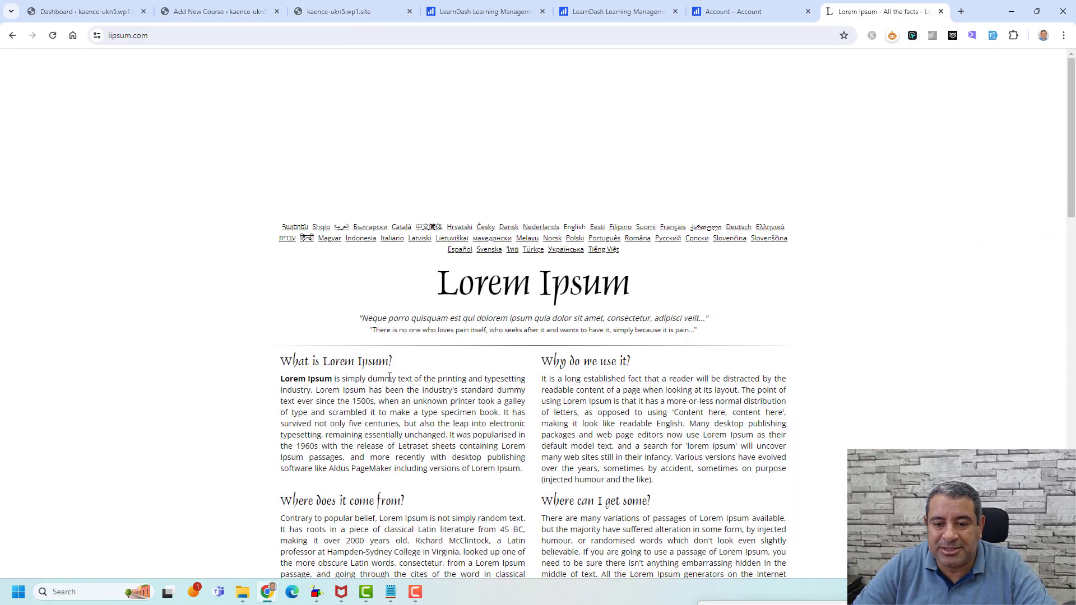
{"action": "triple_click", "coordinate": [387, 381]}
{"action": "scroll", "coordinate": [535, 408], "scroll_direction": "down", "scroll_amount": 2}
{"action": "scroll", "coordinate": [563, 404], "scroll_direction": "down", "scroll_amount": 1}
{"action": "left_click", "coordinate": [661, 427], "text": "shift"}
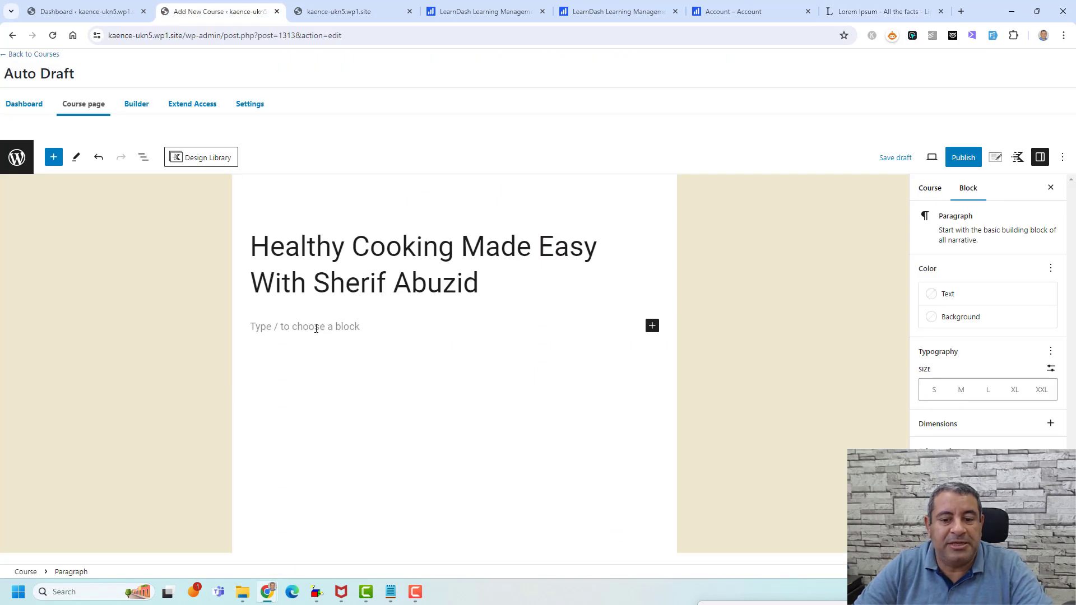
{"action": "key", "text": "ctrl+v"}
{"action": "scroll", "coordinate": [687, 373], "scroll_direction": "up", "scroll_amount": 10}
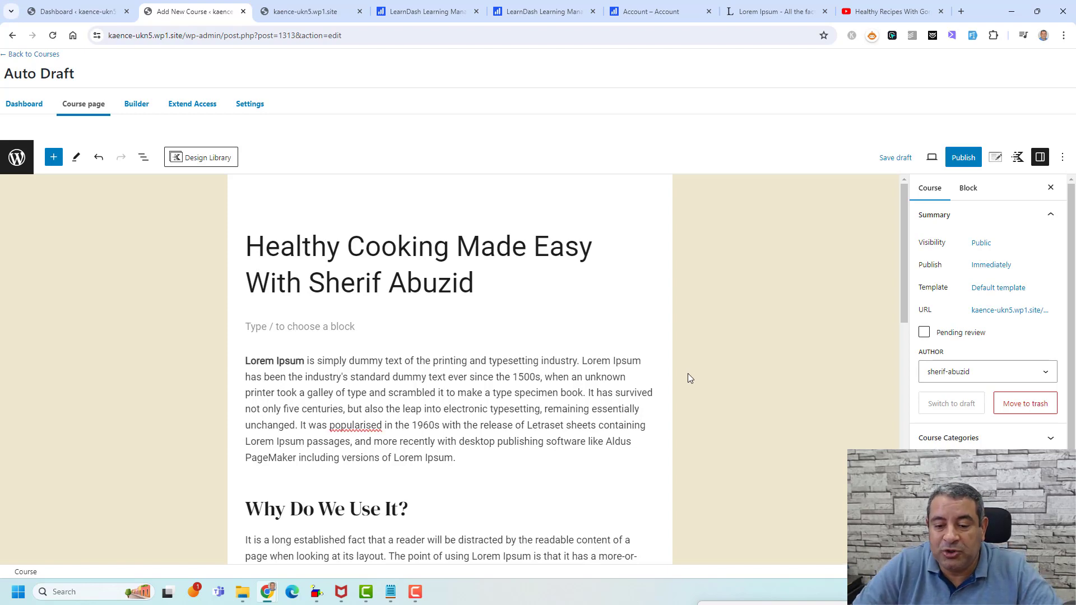
- Insert a YouTube embed block below the course title
{"action": "left_click", "coordinate": [340, 328]}
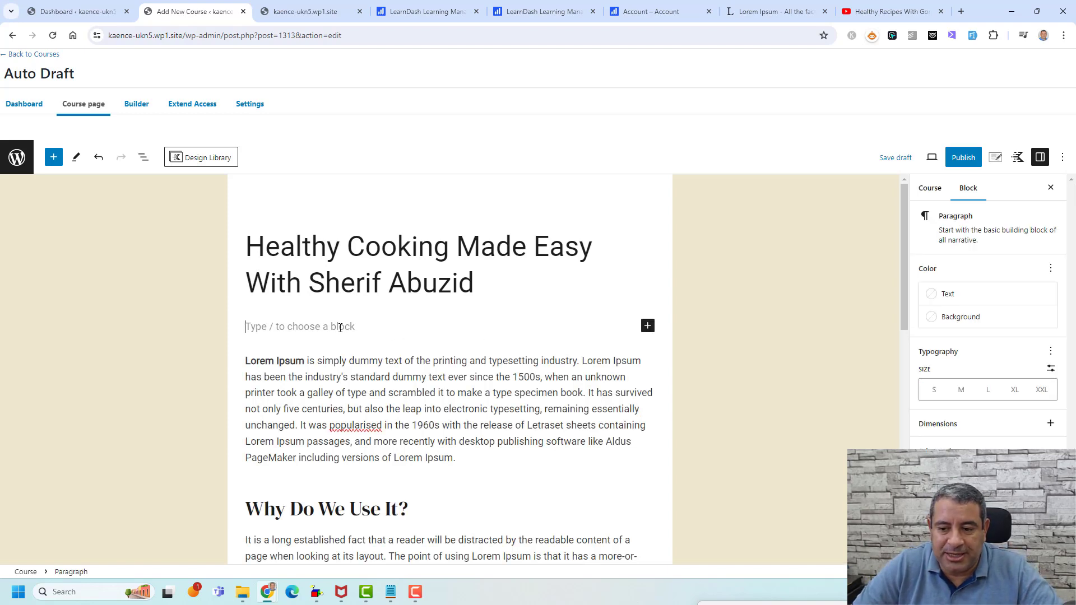
{"action": "left_click", "coordinate": [647, 327]}
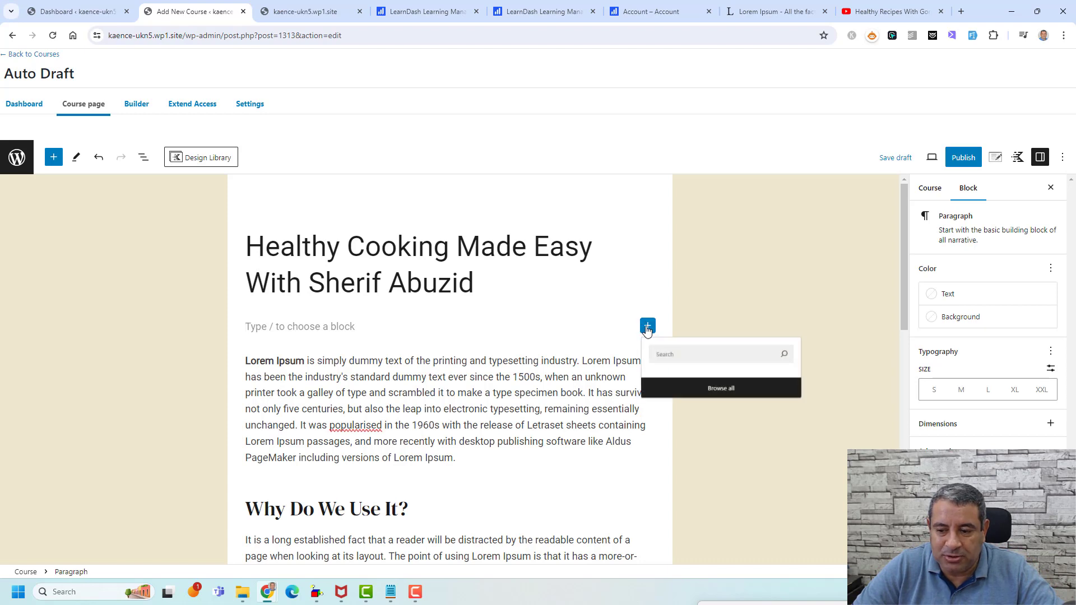
{"action": "type", "text": "you"}
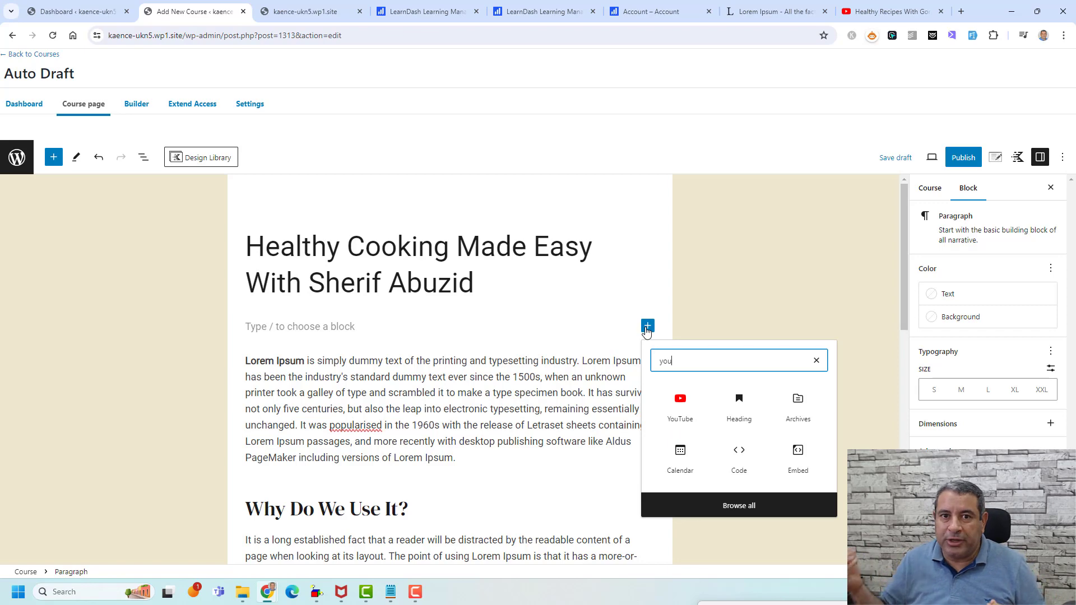
{"action": "left_click", "coordinate": [695, 418]}
- Copy the share link of the Gordon Ramsay healthy recipes video
{"action": "left_click", "coordinate": [920, 8]}
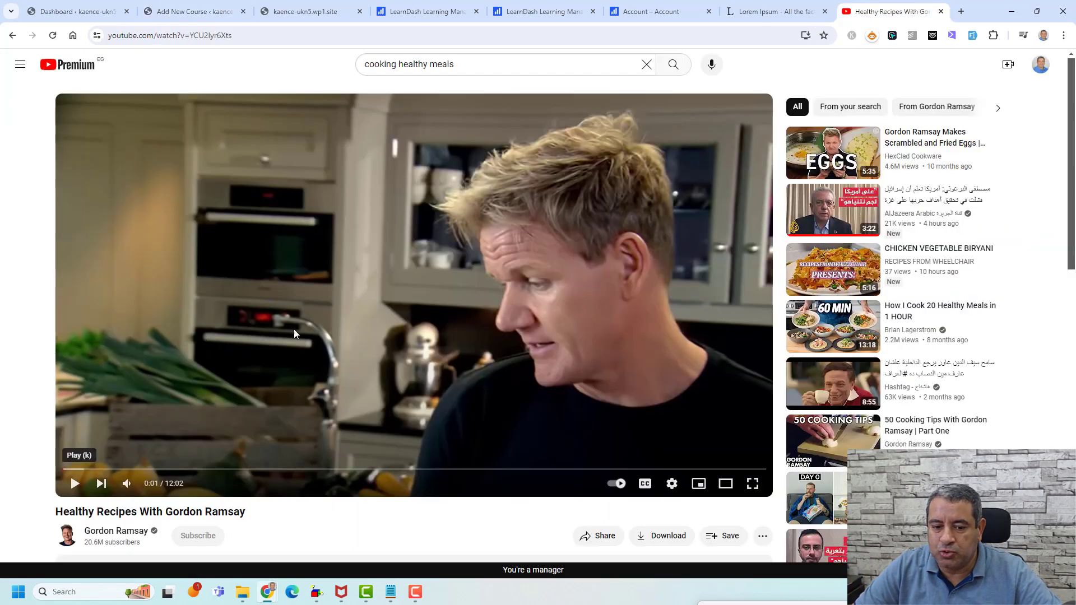
{"action": "scroll", "coordinate": [658, 359], "scroll_direction": "down", "scroll_amount": 4}
{"action": "left_click", "coordinate": [598, 312]}
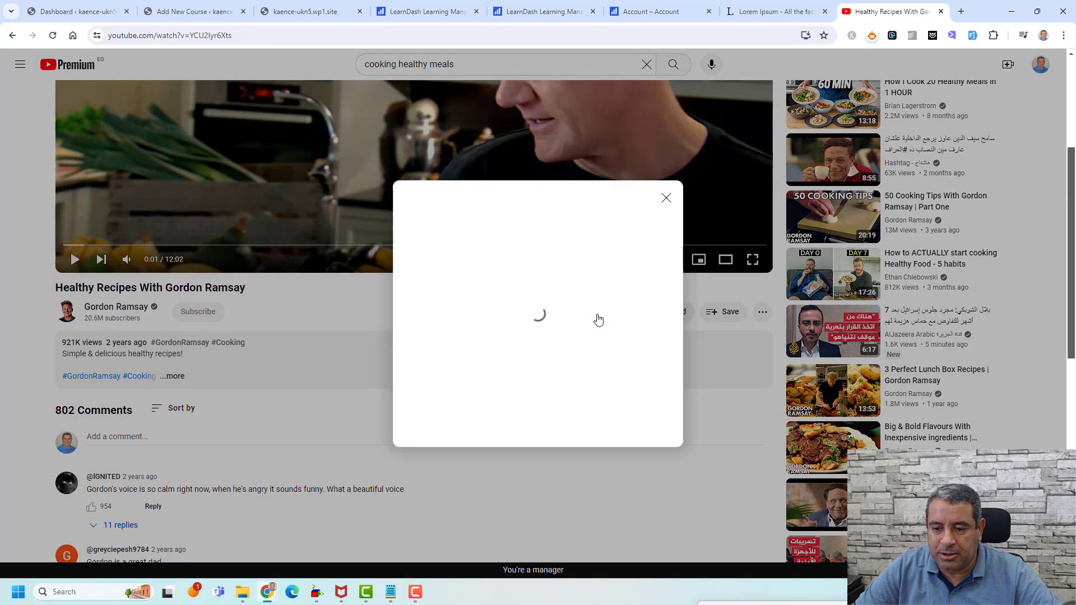
{"action": "left_click", "coordinate": [644, 336]}
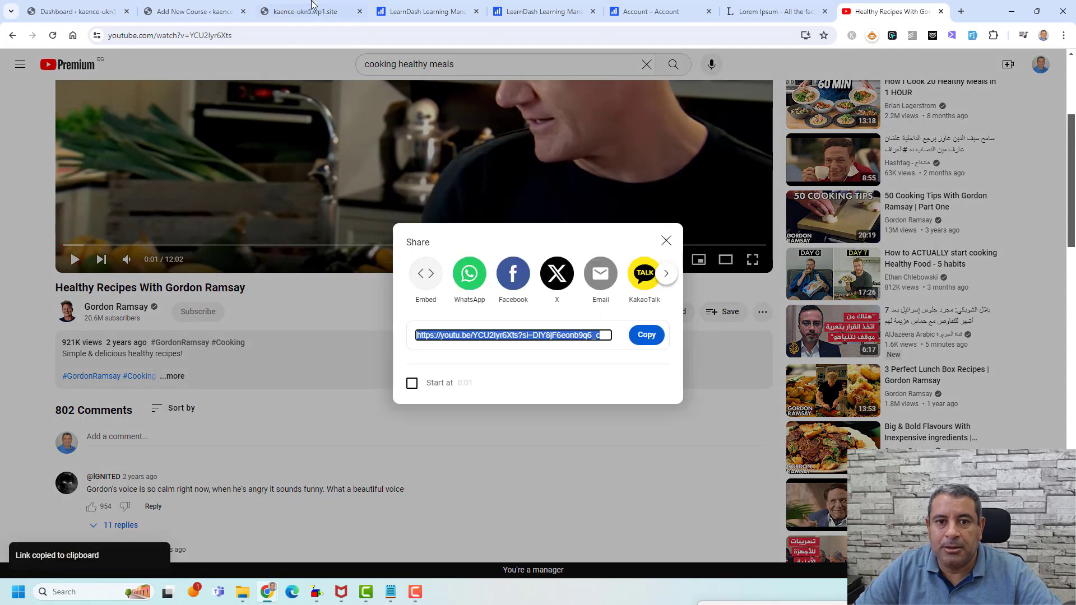
- Paste the link into the YouTube block and embed the Healthy Recipes With Gordon Ramsay video
{"action": "left_click", "coordinate": [193, 4]}
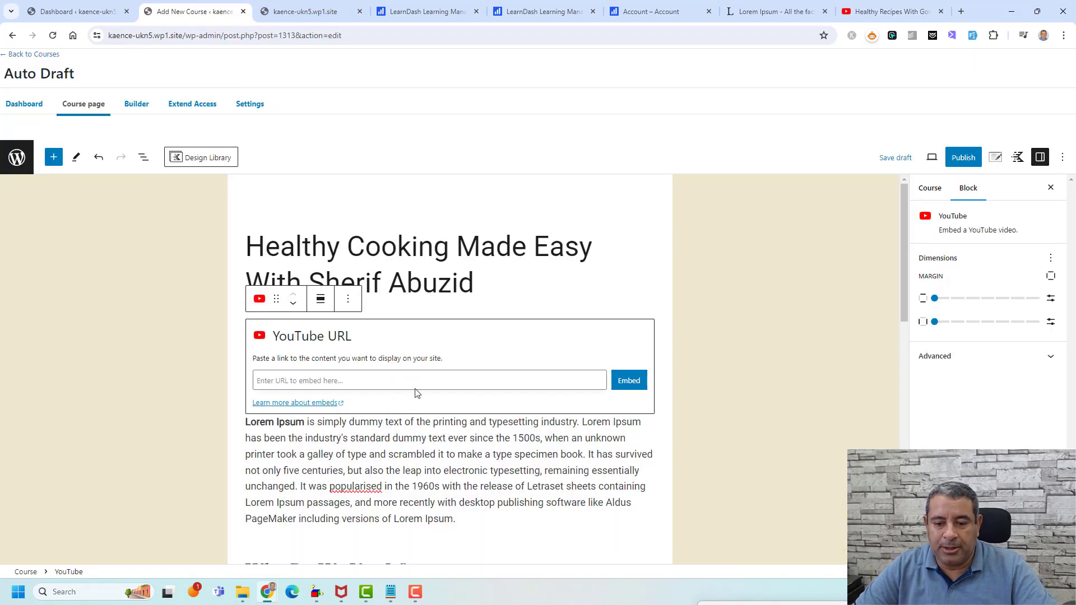
{"action": "key", "text": "ctrl+v"}
{"action": "left_click", "coordinate": [628, 380]}
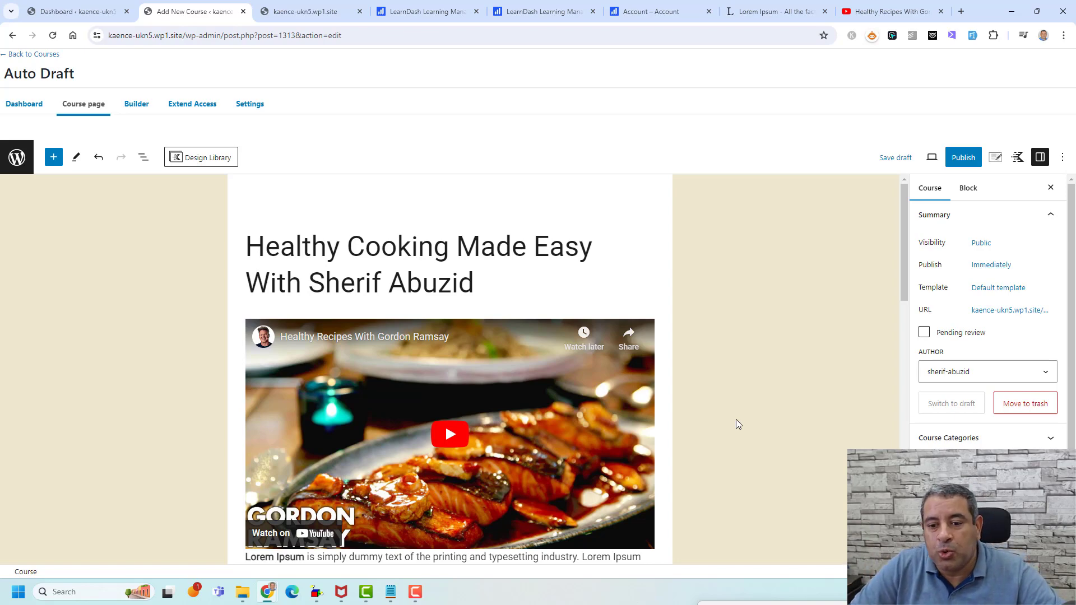
{"action": "scroll", "coordinate": [736, 420], "scroll_direction": "down", "scroll_amount": 1}
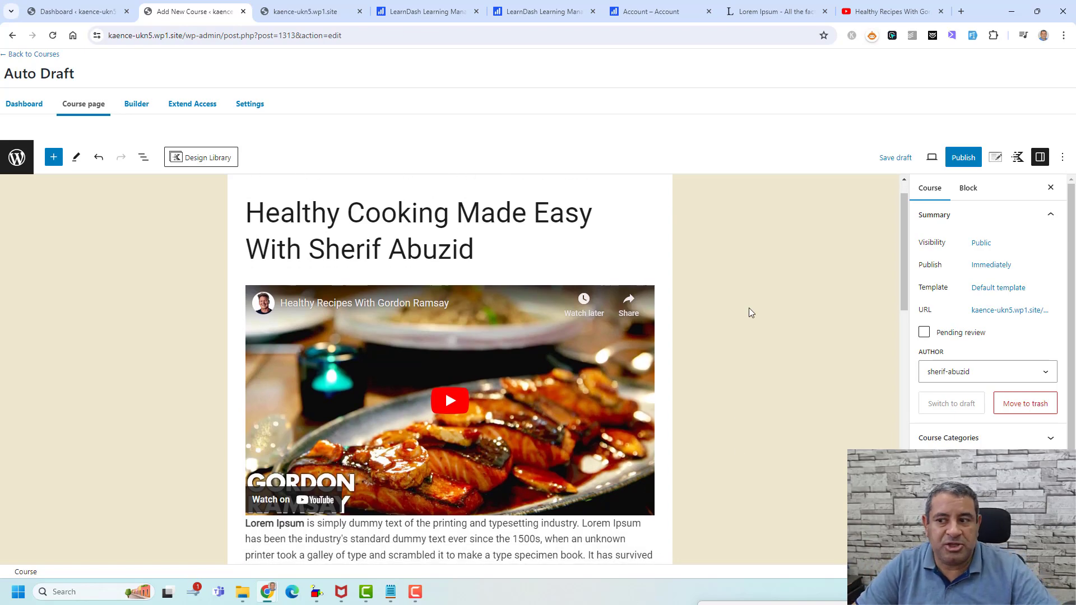
- Publish the course and open its live page in a new tab
{"action": "left_click", "coordinate": [962, 157]}
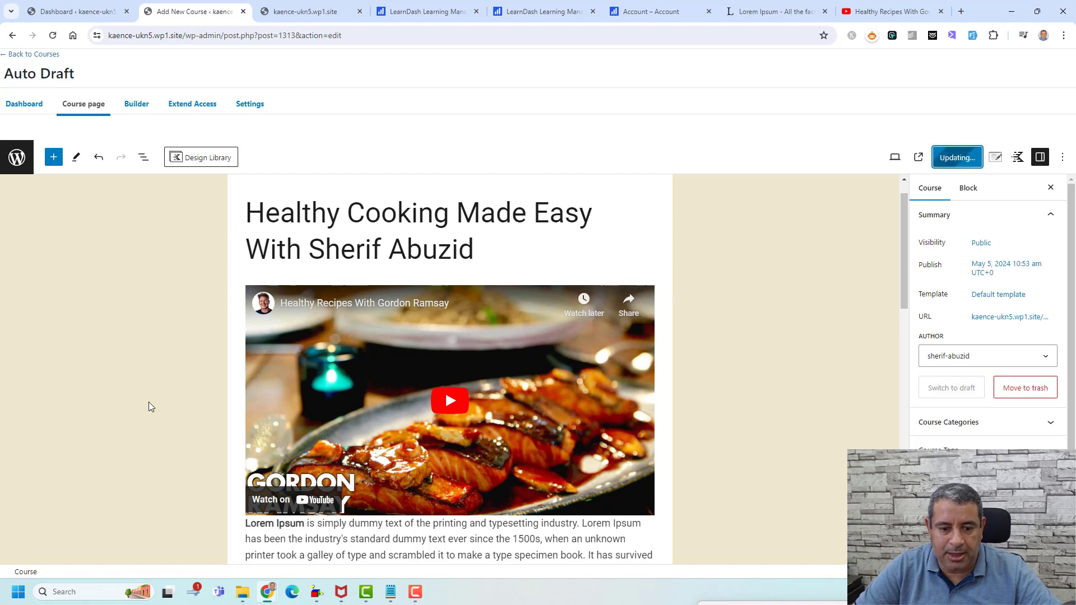
{"action": "right_click", "coordinate": [107, 544]}
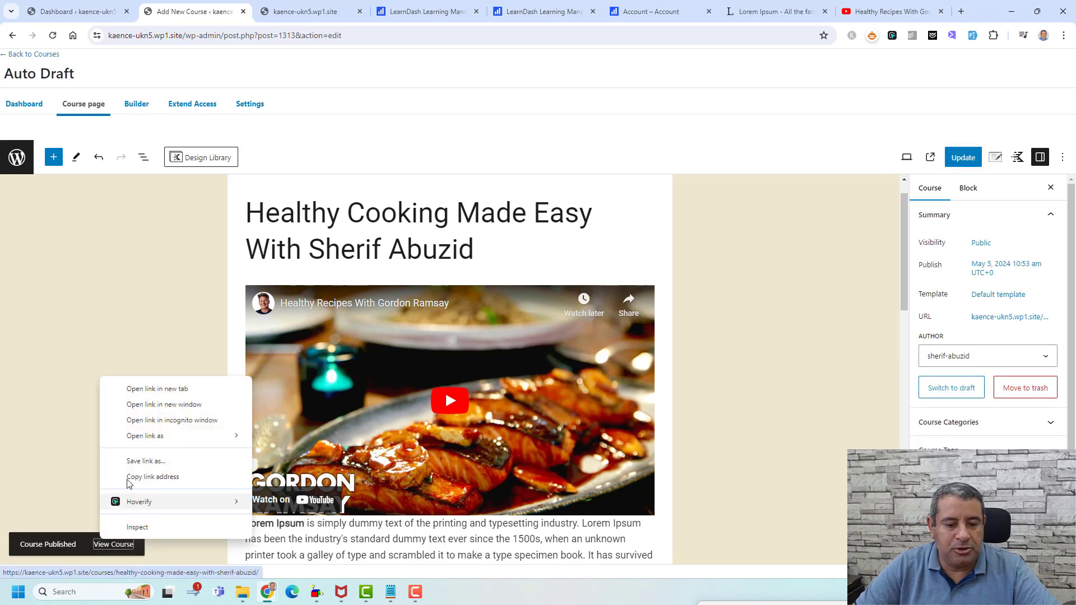
{"action": "left_click", "coordinate": [151, 387]}
- Review the live course page with the embedded video, then return to the editor
{"action": "left_click", "coordinate": [273, 4]}
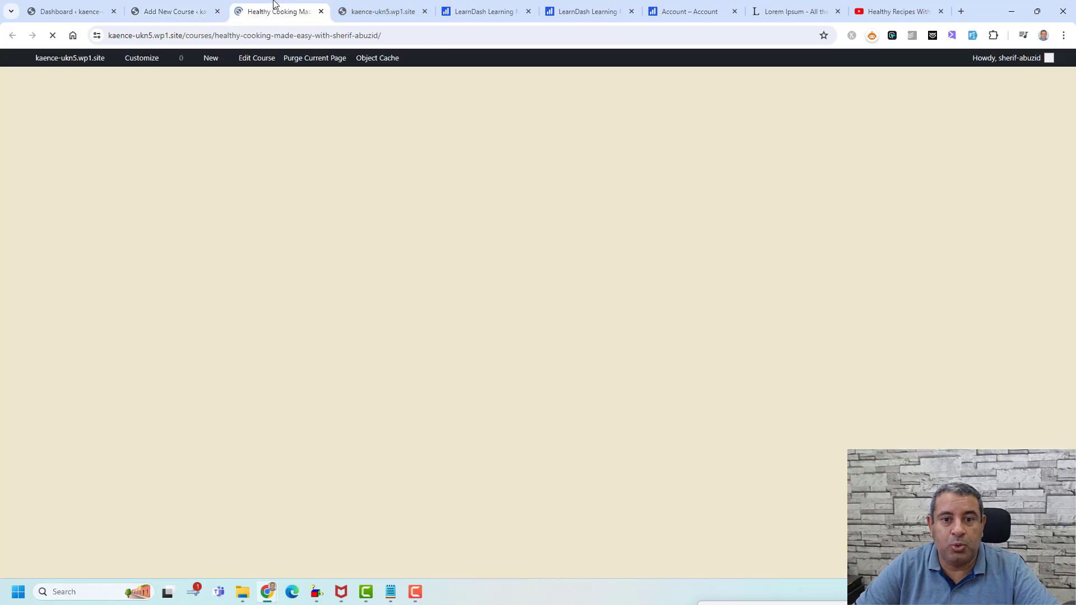
{"action": "scroll", "coordinate": [834, 218], "scroll_direction": "down", "scroll_amount": 14}
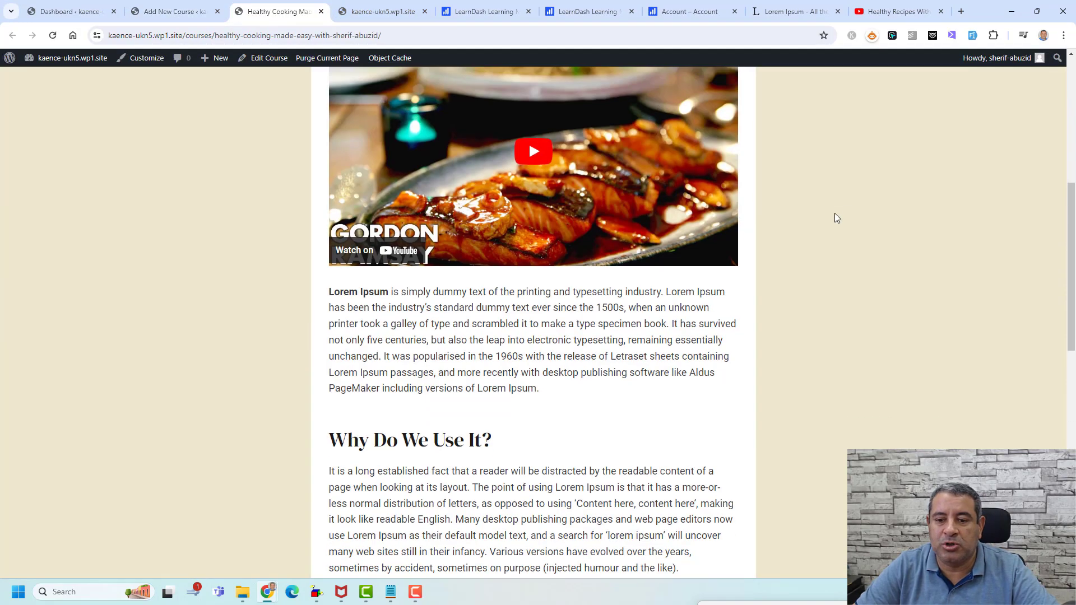
{"action": "scroll", "coordinate": [835, 218], "scroll_direction": "up", "scroll_amount": 14}
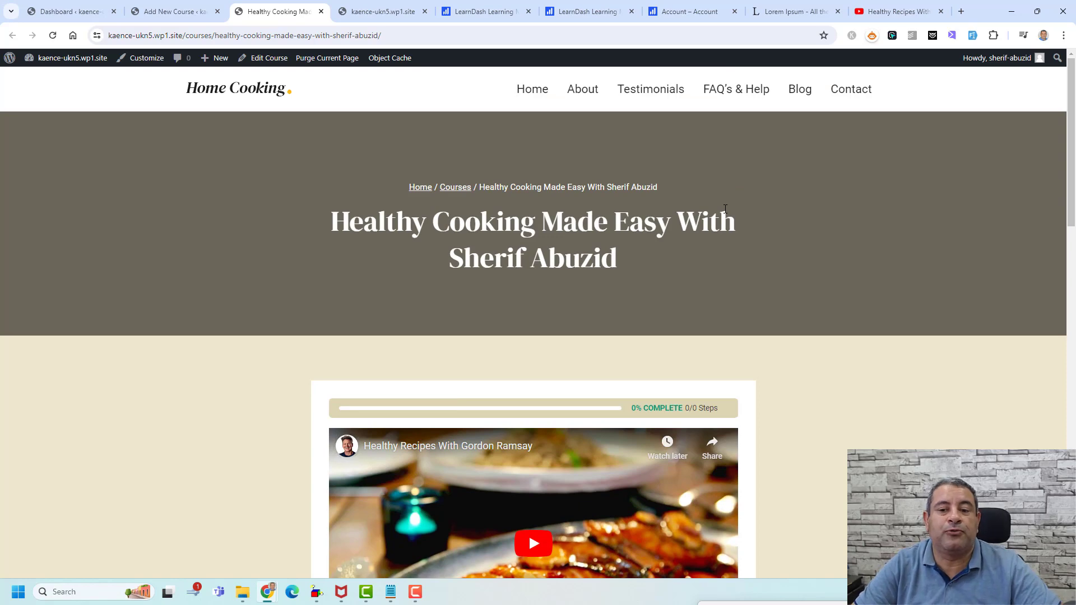
{"action": "left_click", "coordinate": [168, 11]}
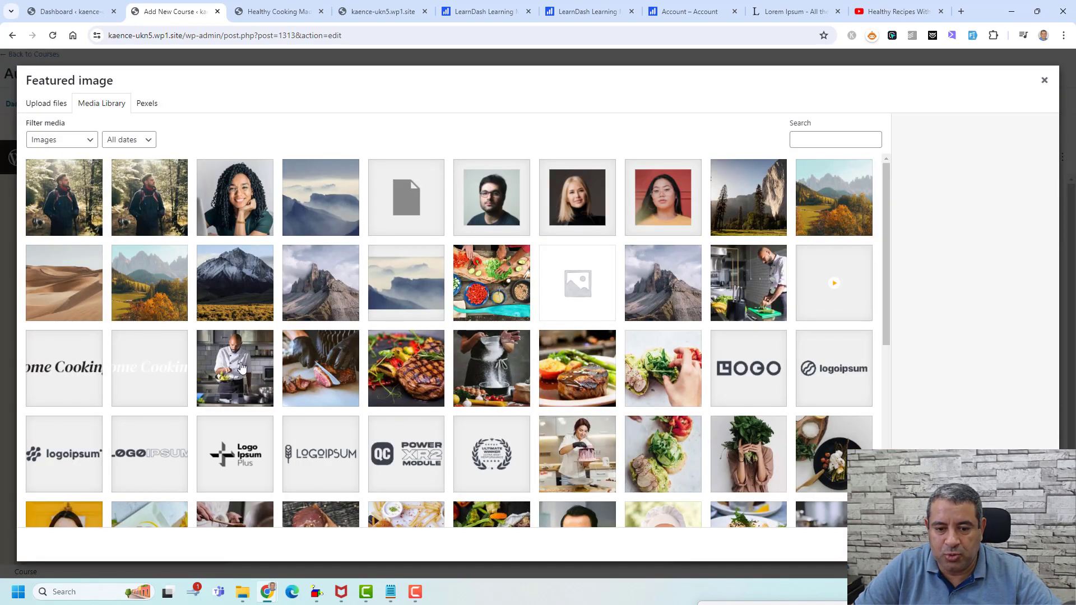
- Set the chef-cooking photo as the course's featured image and update the course
{"action": "left_click", "coordinate": [242, 369]}
{"action": "left_click", "coordinate": [1013, 544]}
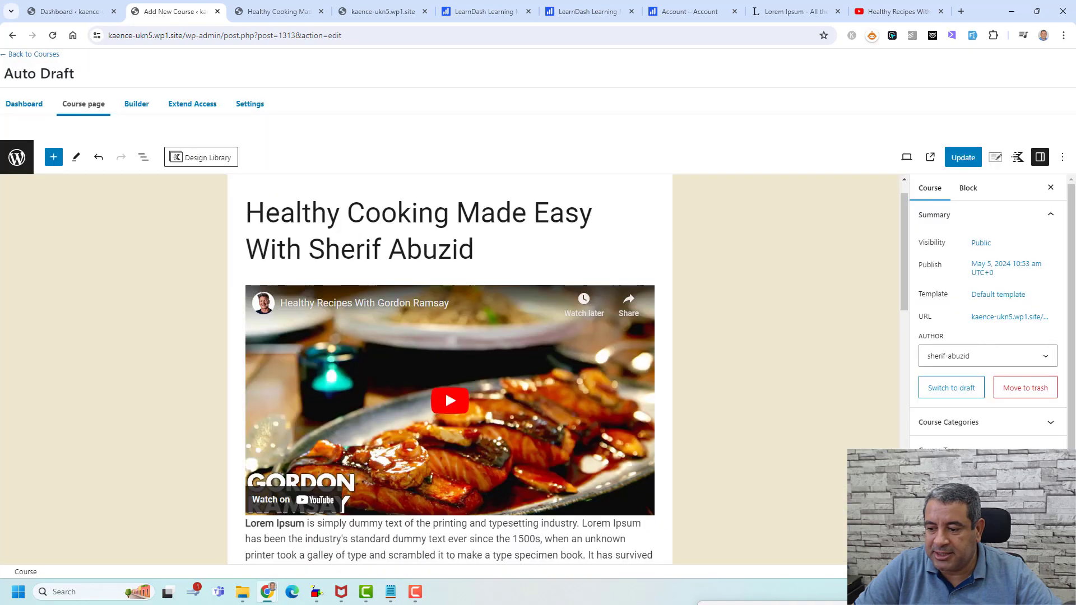
{"action": "left_click", "coordinate": [962, 157]}
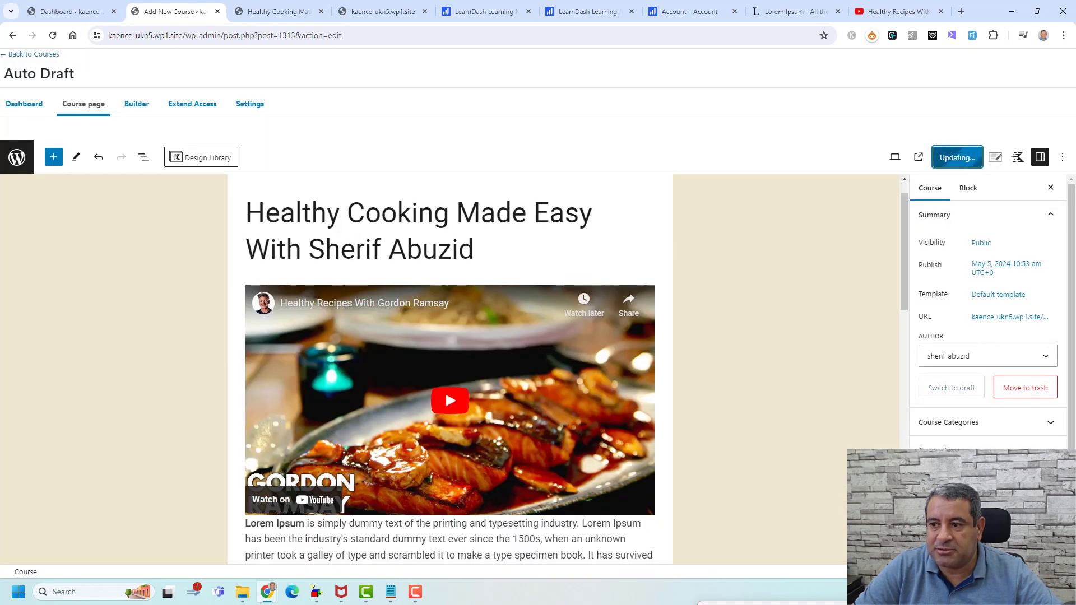
- Reload the live course page to confirm the image, then go to the course's Builder tab
{"action": "left_click", "coordinate": [270, 8]}
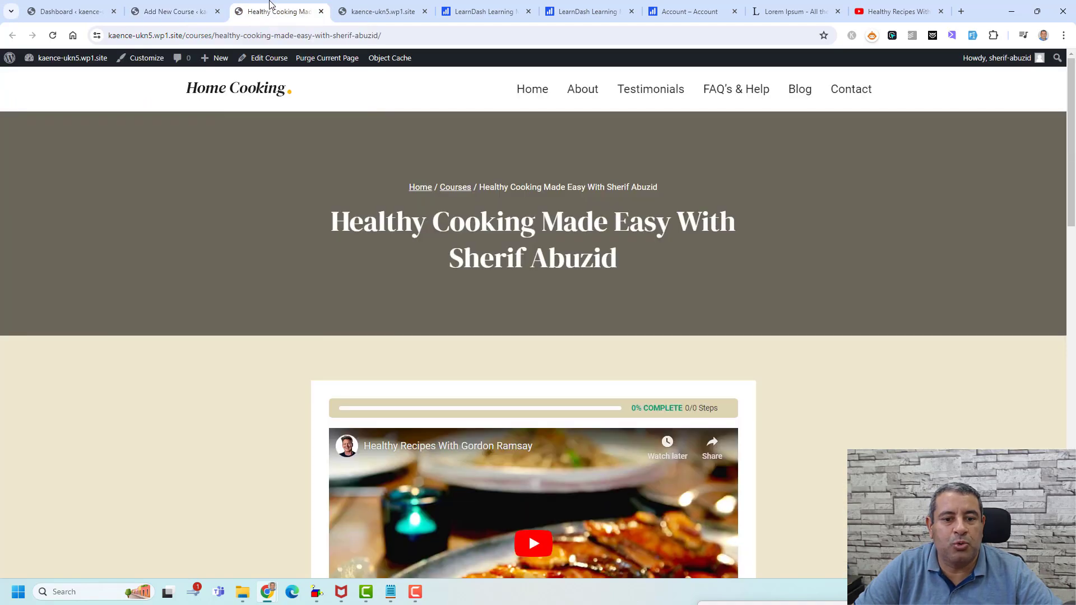
{"action": "left_click", "coordinate": [53, 35]}
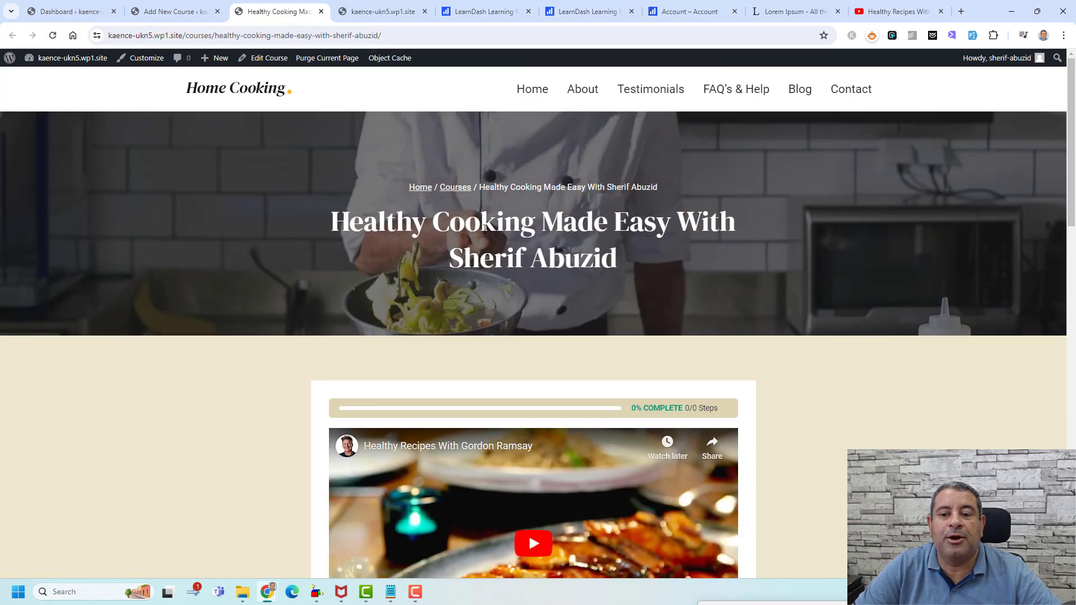
{"action": "left_click", "coordinate": [152, 5]}
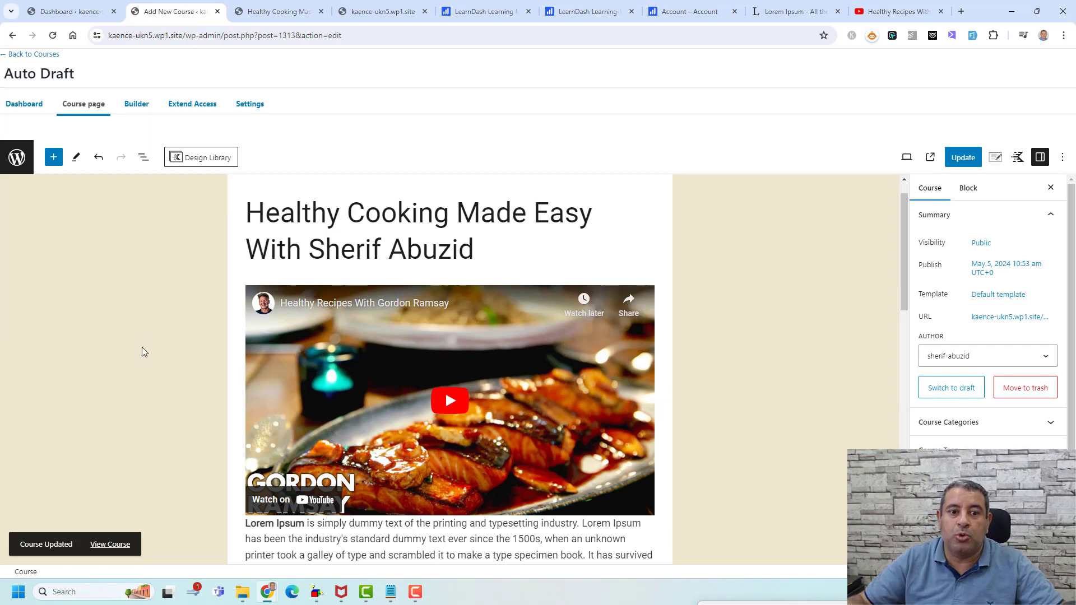
{"action": "left_click", "coordinate": [136, 105]}
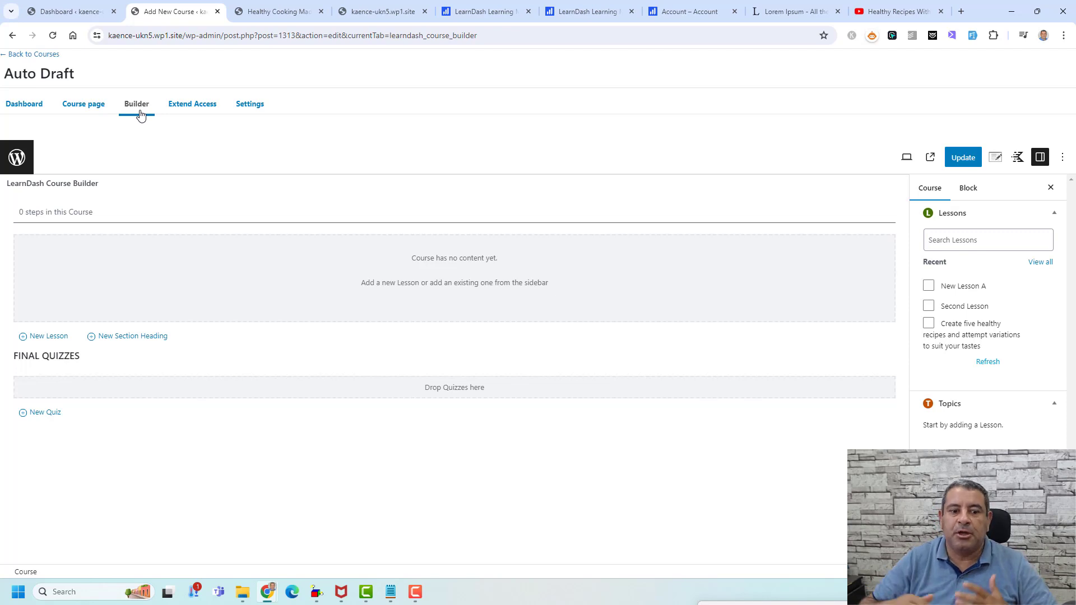
- Create a new section heading titled 'Preparing The Kitchen' in the course builder
{"action": "left_click", "coordinate": [149, 337]}
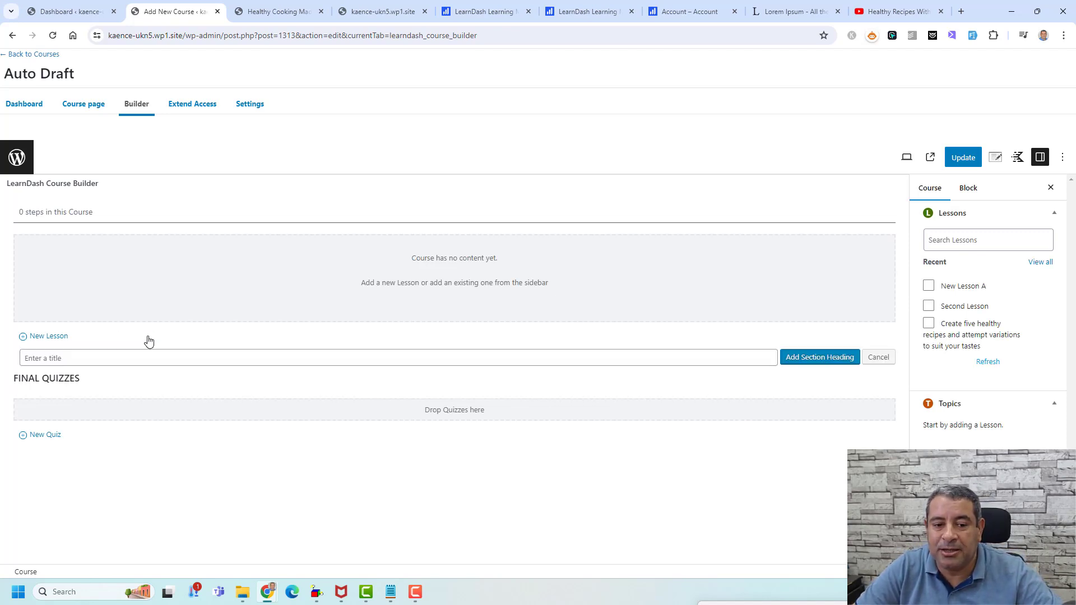
{"action": "type", "text": "Se"}
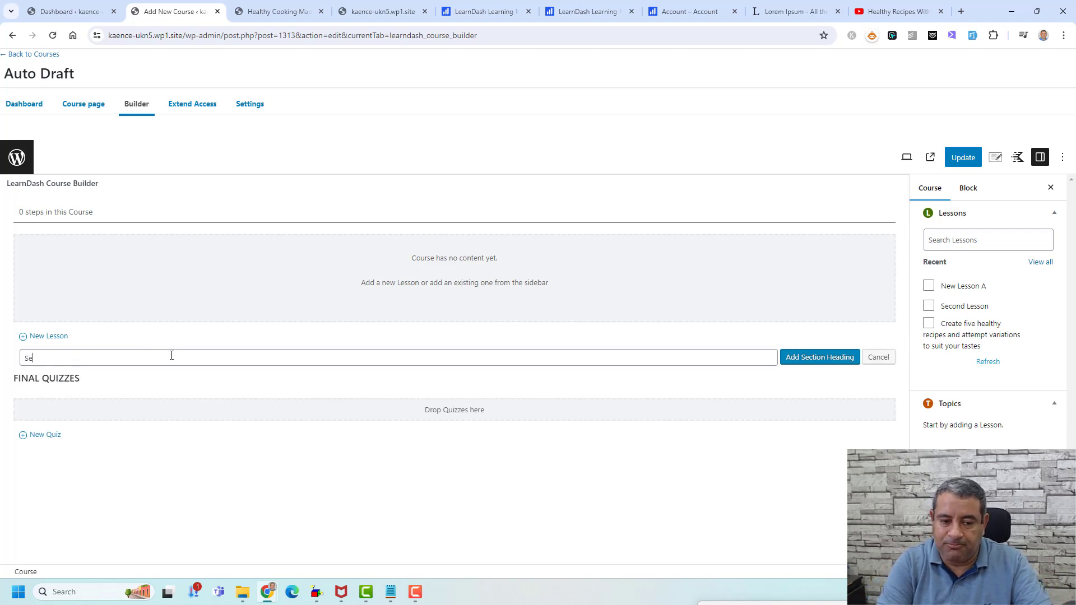
{"action": "key", "text": "BackSpace"}
{"action": "key", "text": "BackSpace"}
{"action": "type", "text": "P"}
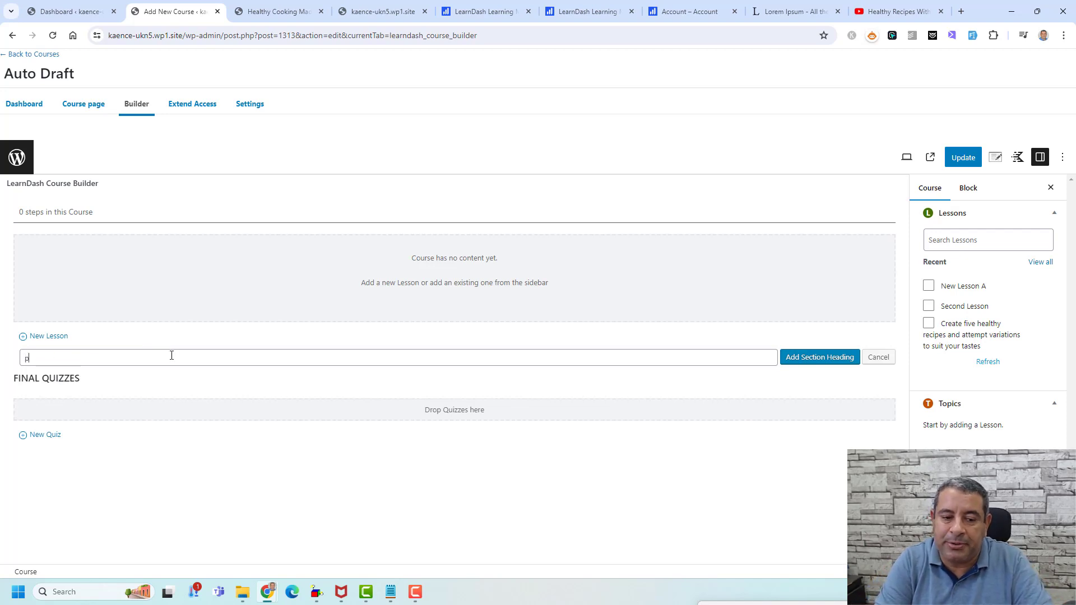
{"action": "key", "text": "BackSpace"}
{"action": "type", "text": "Preparin"}
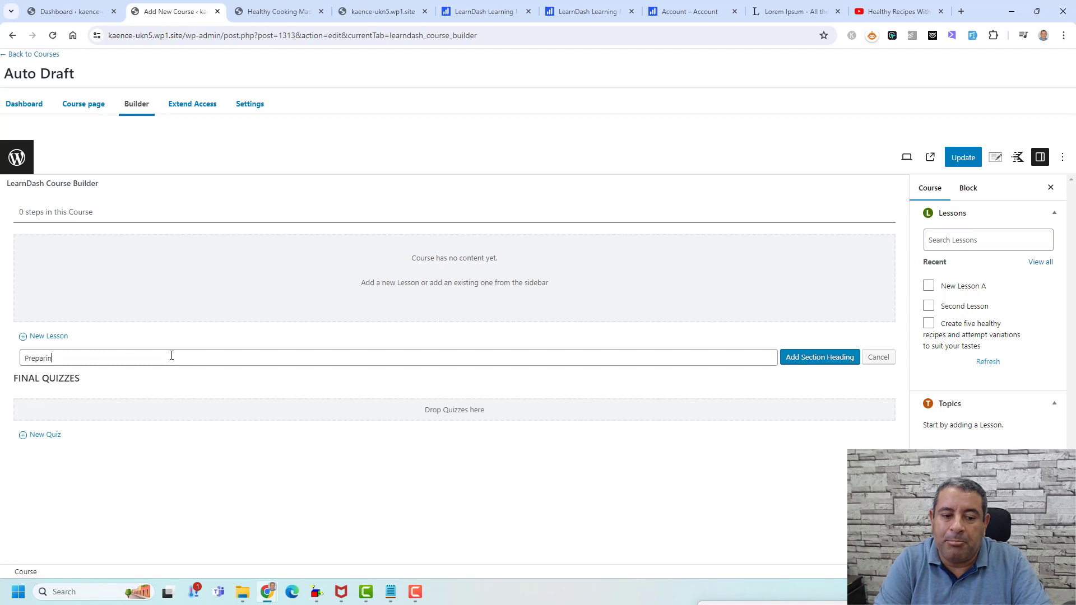
{"action": "type", "text": "g The Kitchen"}
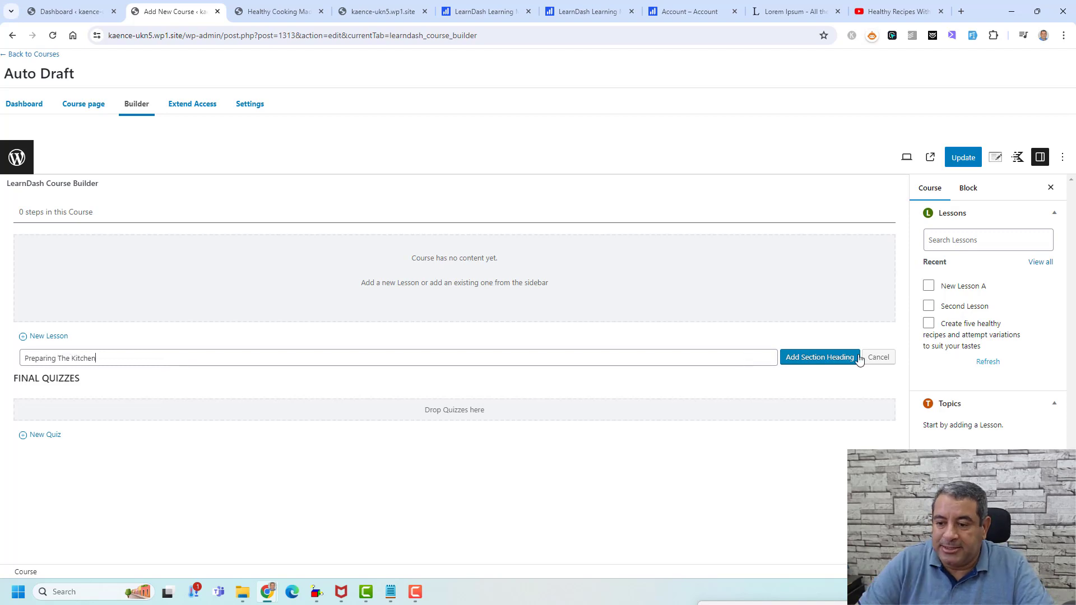
{"action": "left_click", "coordinate": [805, 359]}
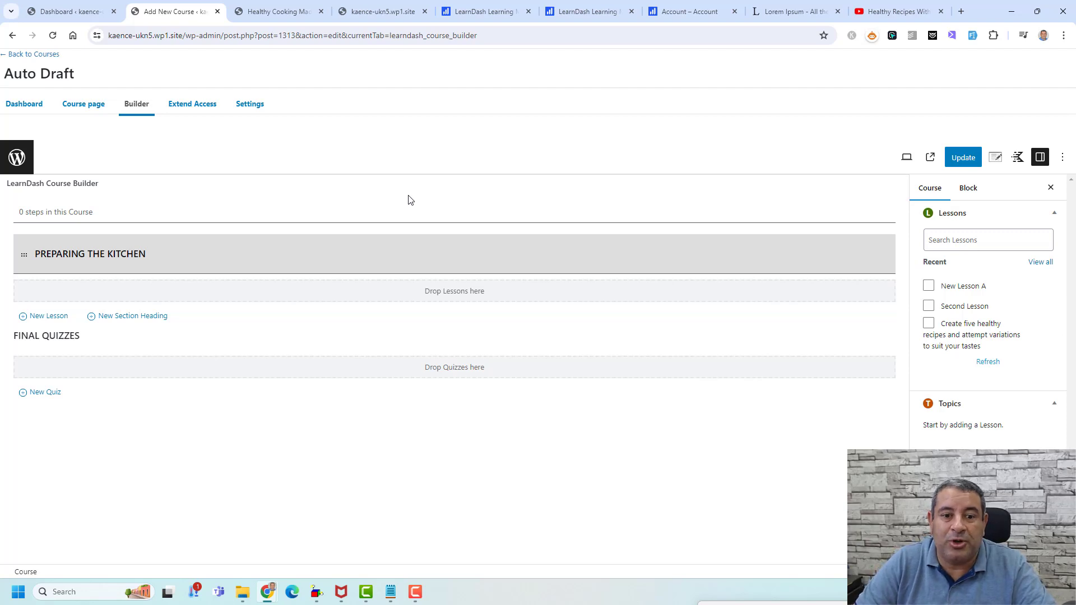
- Add lessons titled 'Lesson A' and 'Lesson B' under the Preparing The Kitchen heading
{"action": "left_click", "coordinate": [44, 317]}
{"action": "type", "text": "I"}
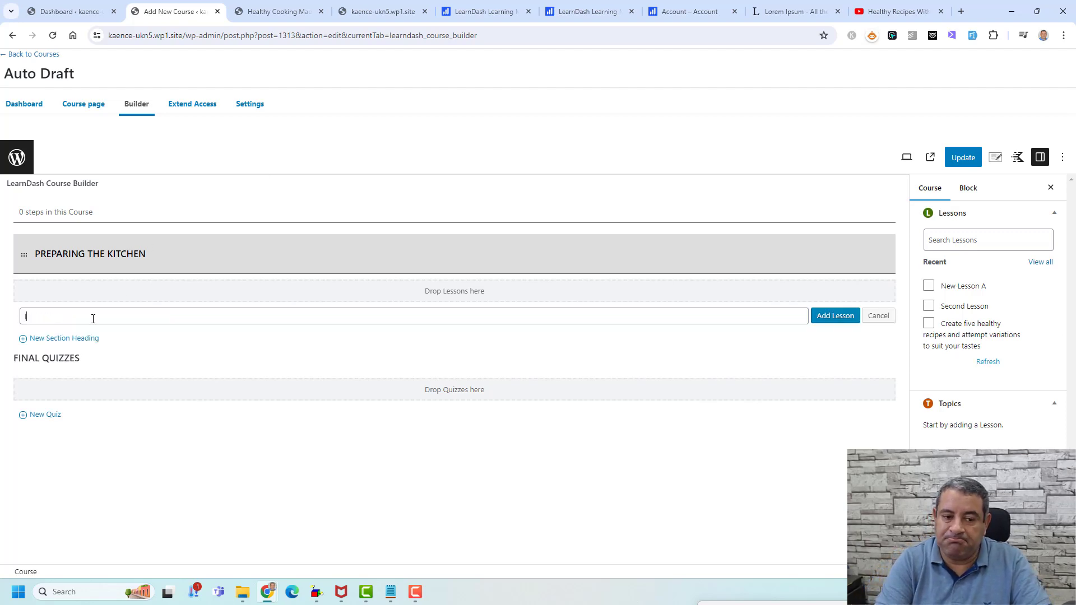
{"action": "key", "text": "BackSpace"}
{"action": "type", "text": "Les"}
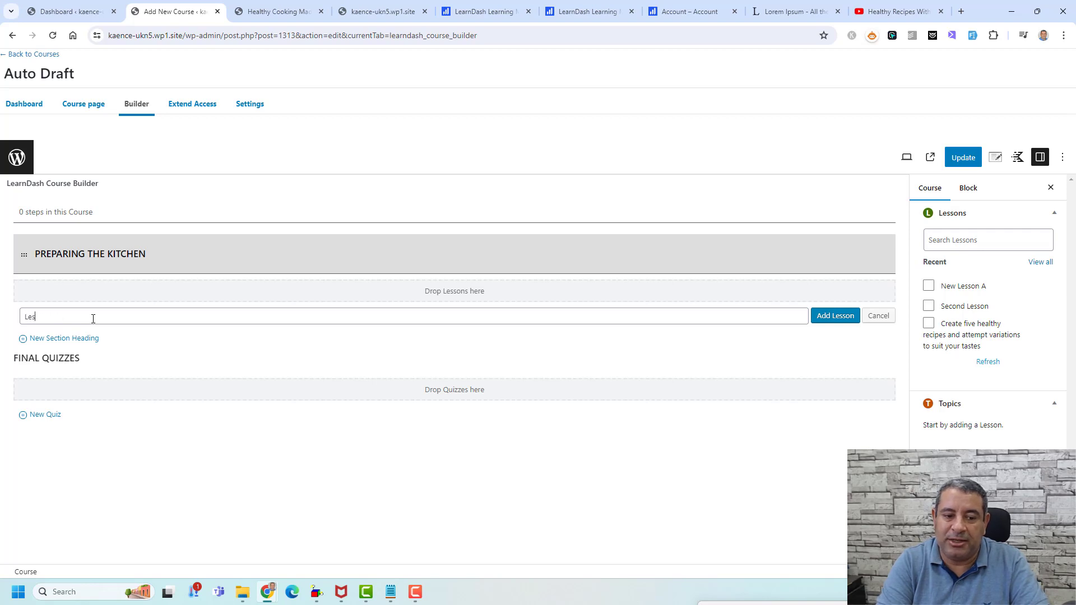
{"action": "type", "text": "son A"}
{"action": "triple_click", "coordinate": [93, 317]}
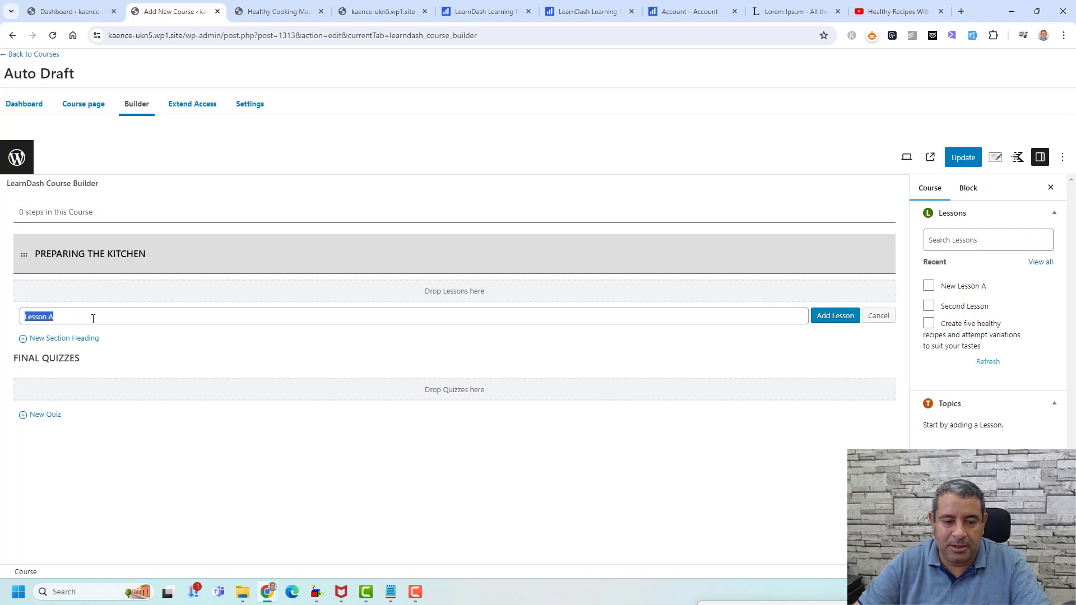
{"action": "left_click", "coordinate": [835, 315]}
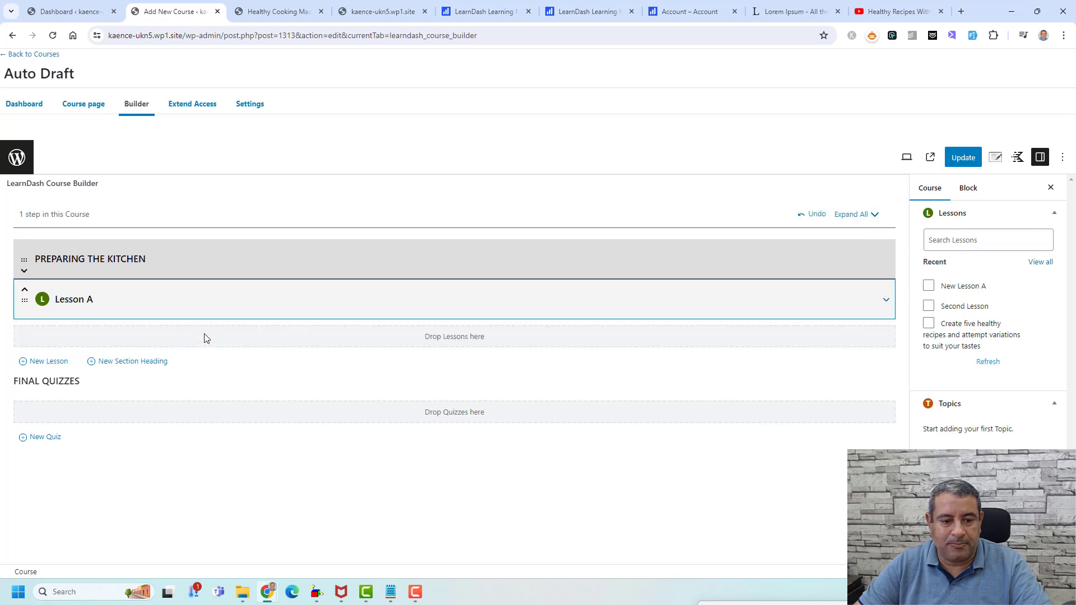
{"action": "left_click", "coordinate": [58, 360]}
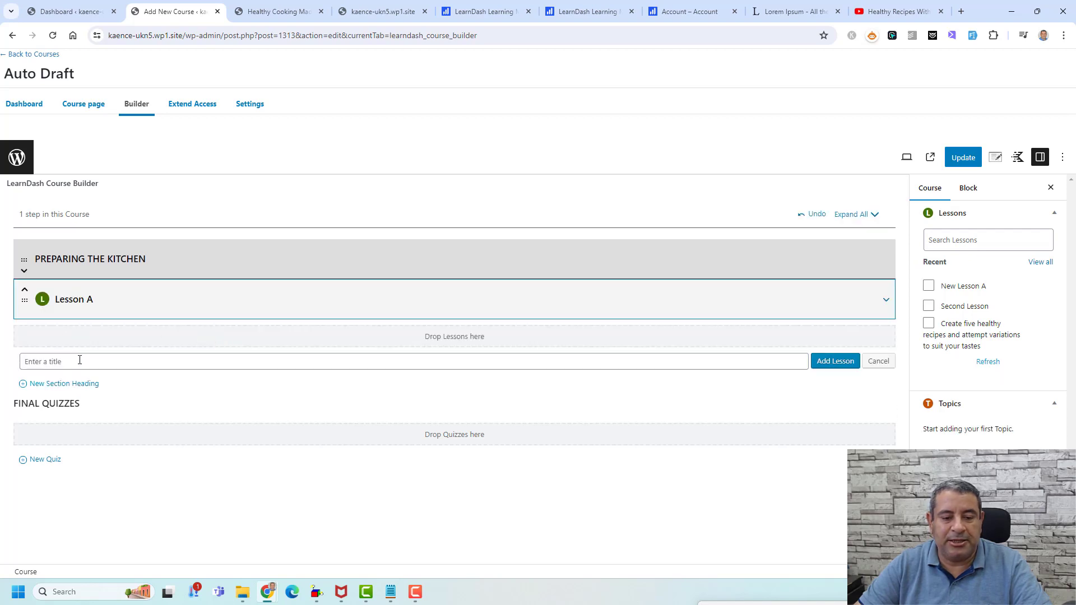
{"action": "type", "text": "Lesson"}
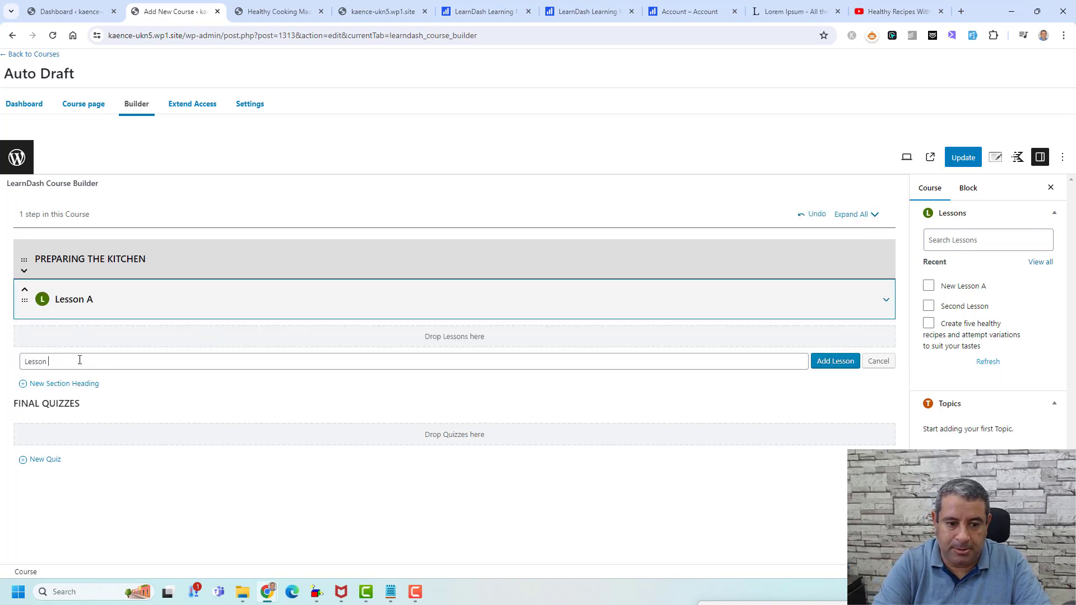
{"action": "type", "text": " B"}
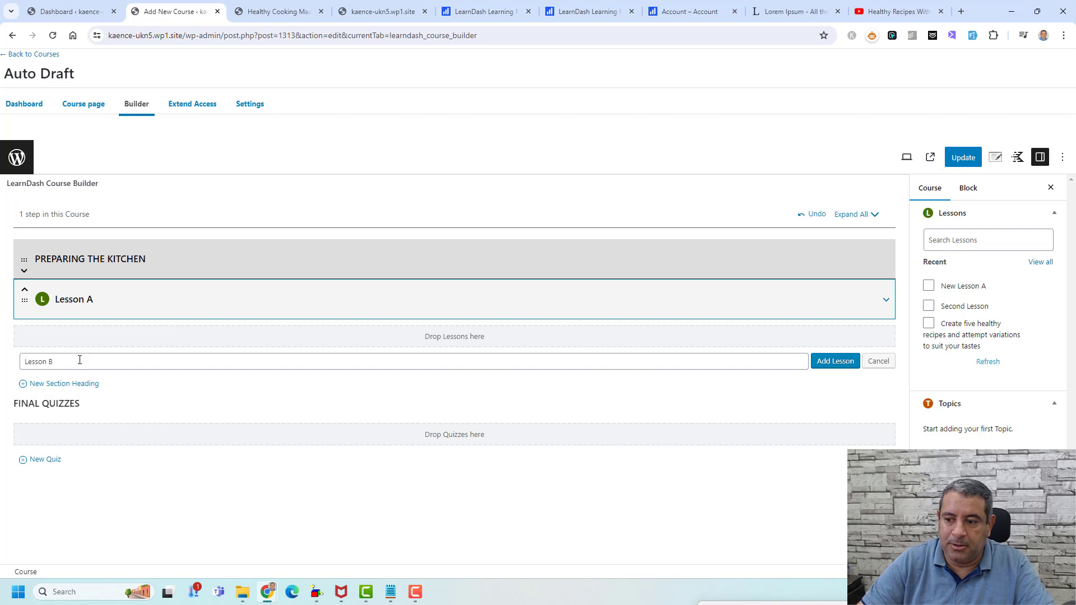
{"action": "left_click", "coordinate": [834, 361]}
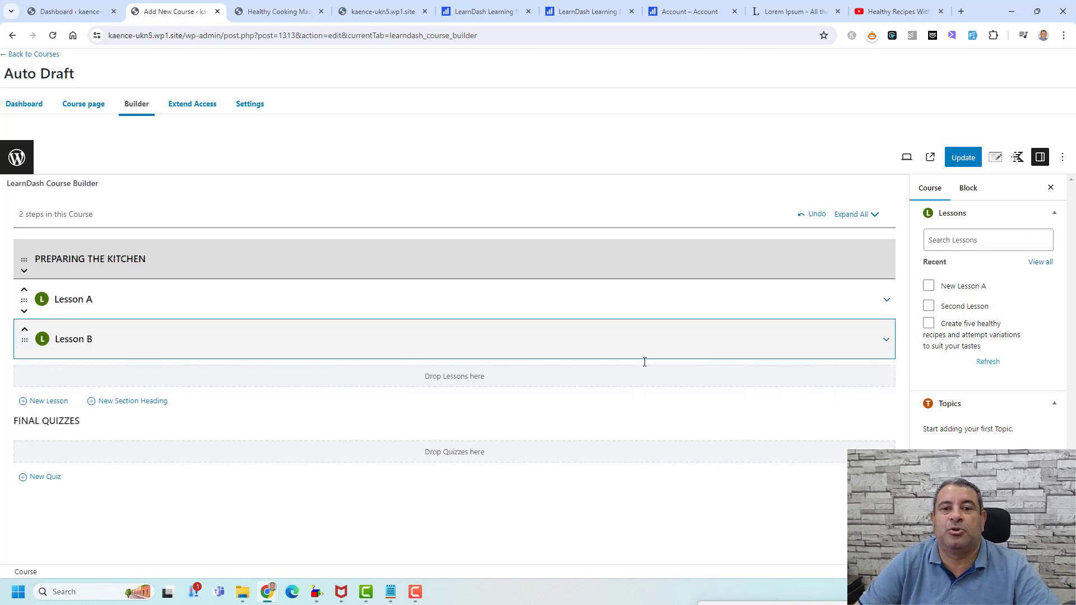
- Add a section heading typed as 'Preprearing The Breakfast Meanl' below Lesson B
{"action": "left_click", "coordinate": [144, 403]}
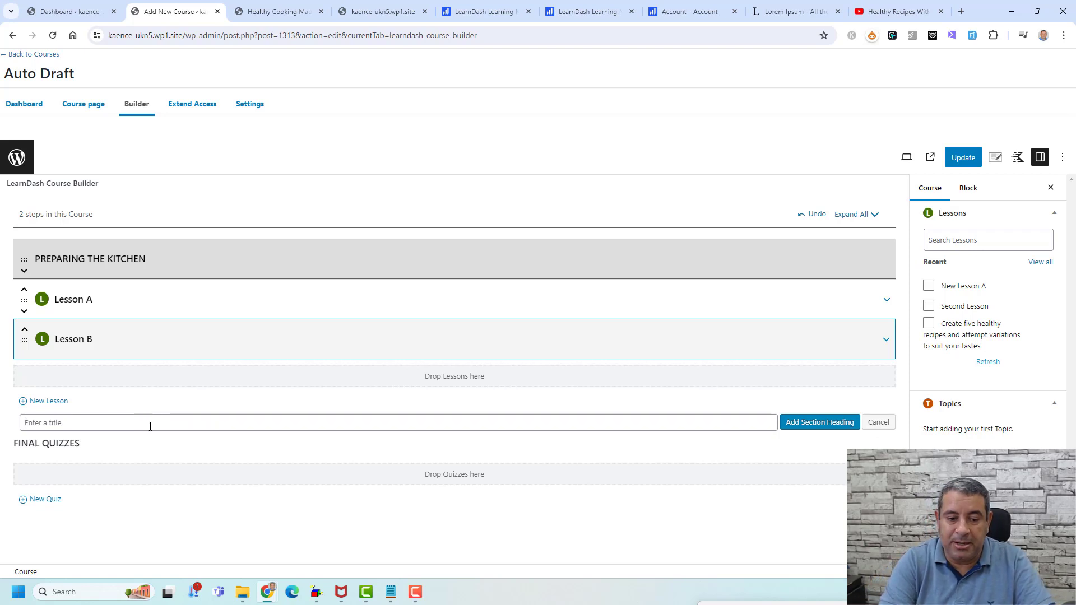
{"action": "type", "text": "P"}
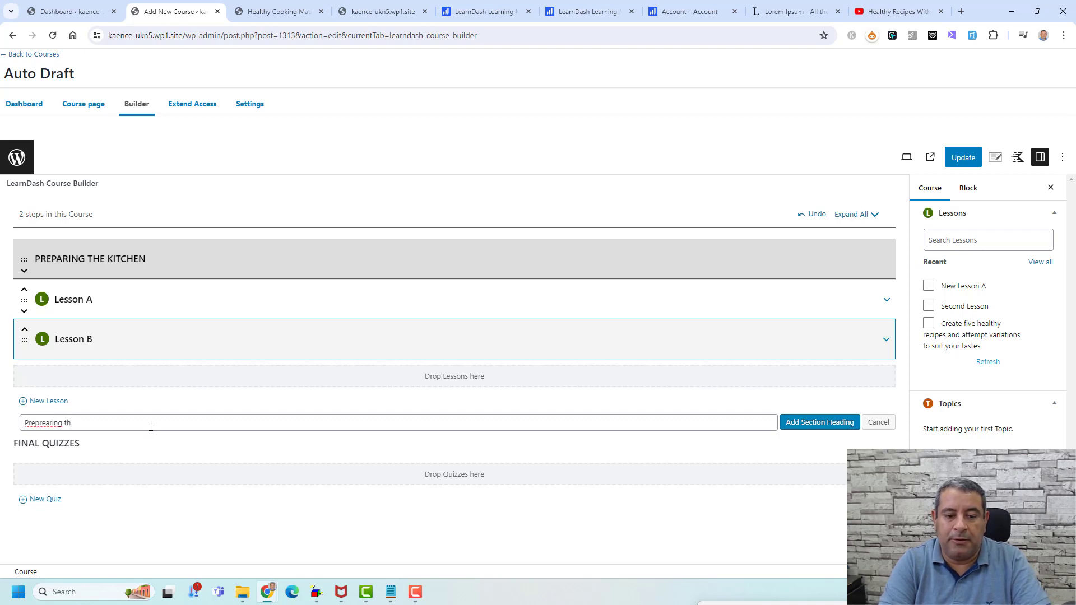
{"action": "type", "text": "reprearing The B"}
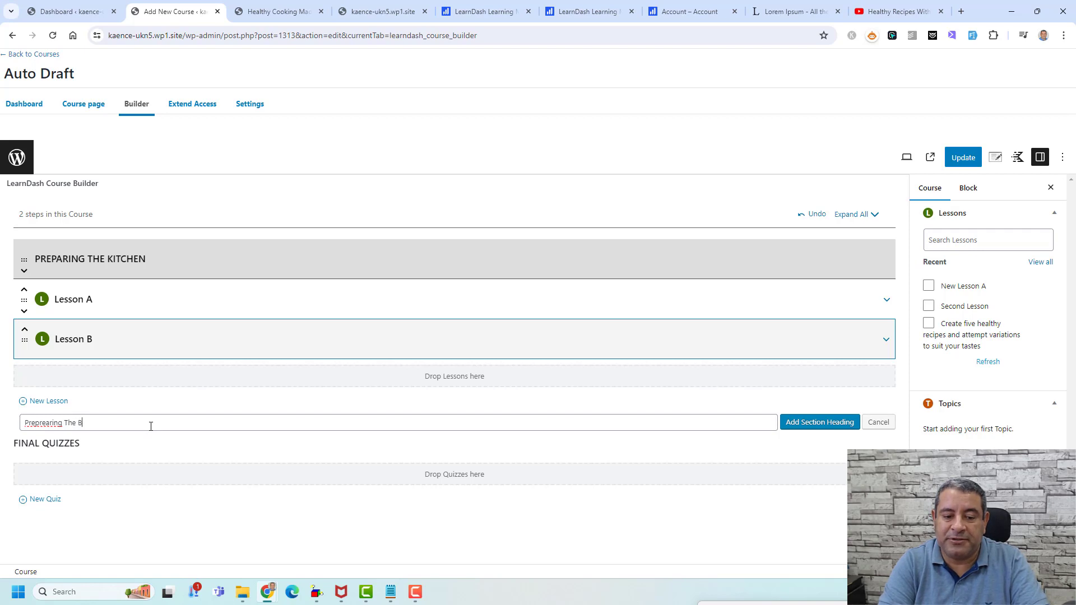
{"action": "type", "text": "reakfast Meanl"}
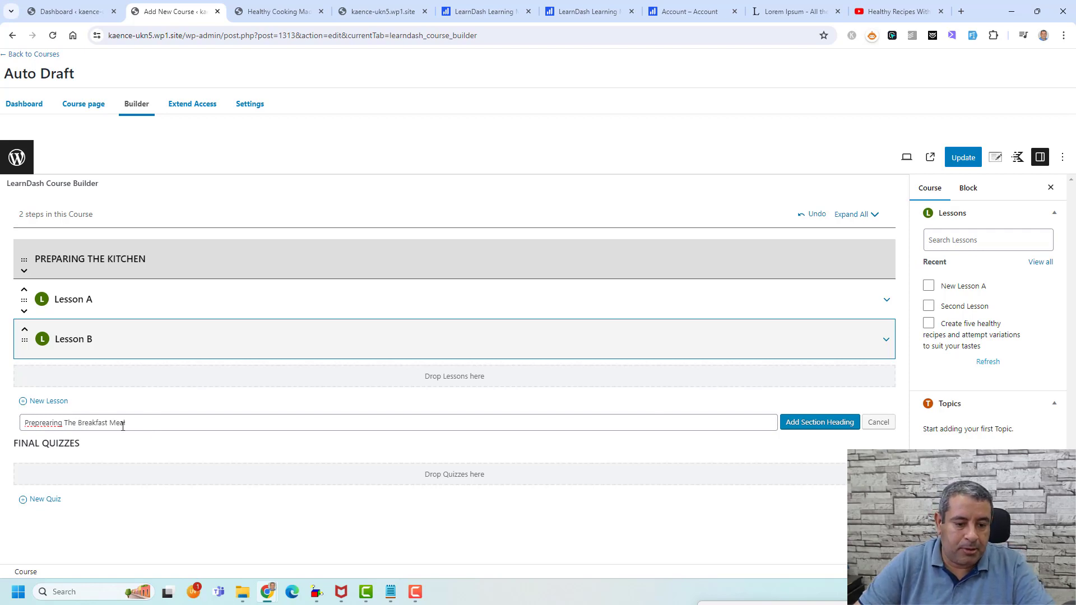
{"action": "right_click", "coordinate": [33, 424]}
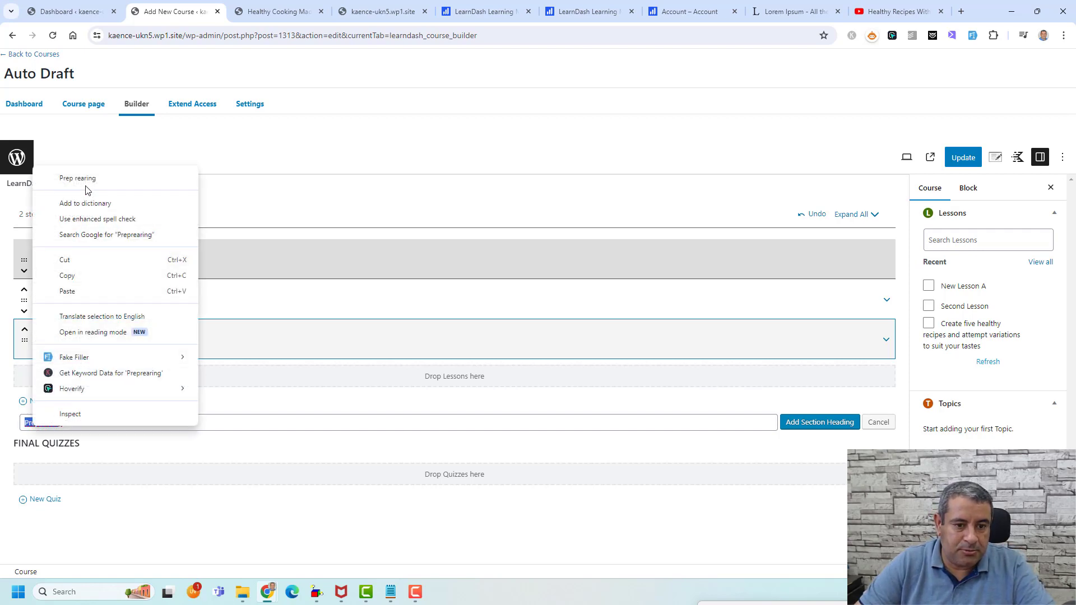
{"action": "left_click", "coordinate": [241, 428]}
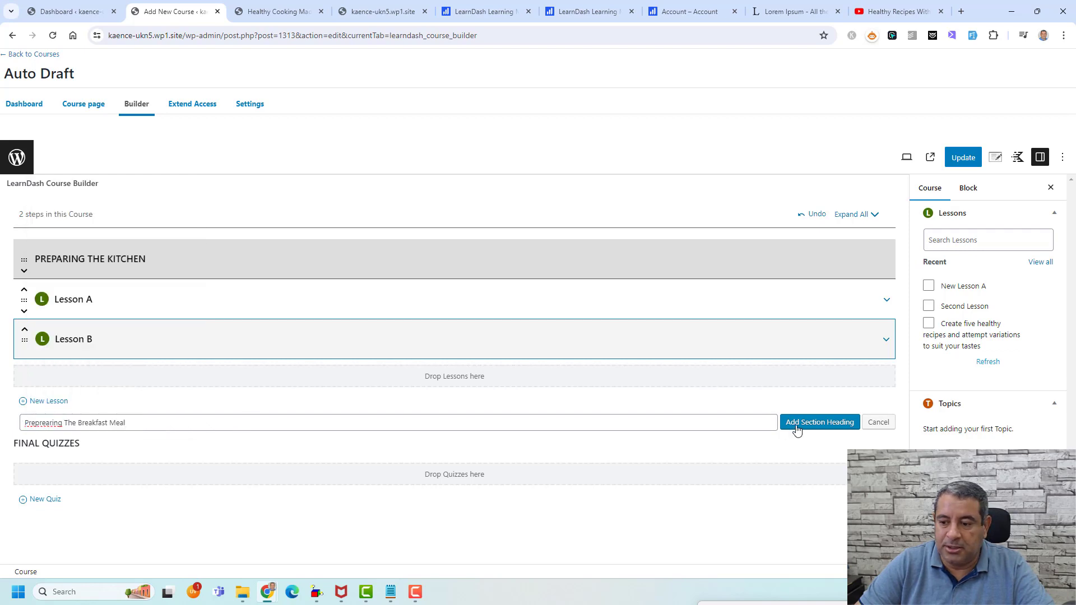
{"action": "left_click", "coordinate": [819, 422]}
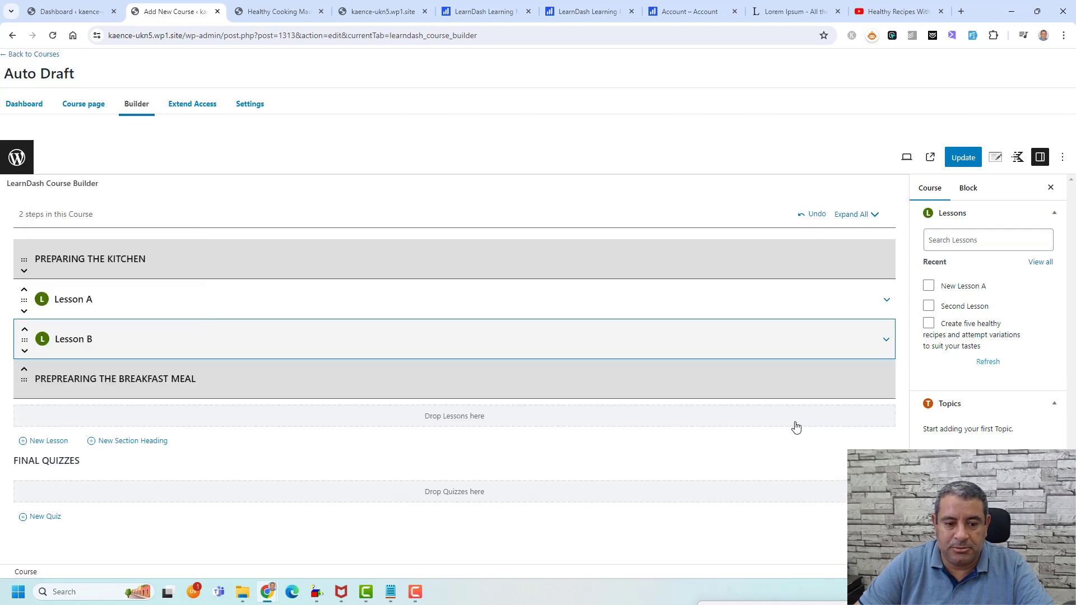
- Add 'Lesson C' and 'Lesson D' under the breakfast section and update the course
{"action": "left_click", "coordinate": [59, 443]}
{"action": "type", "text": "Lesson c"}
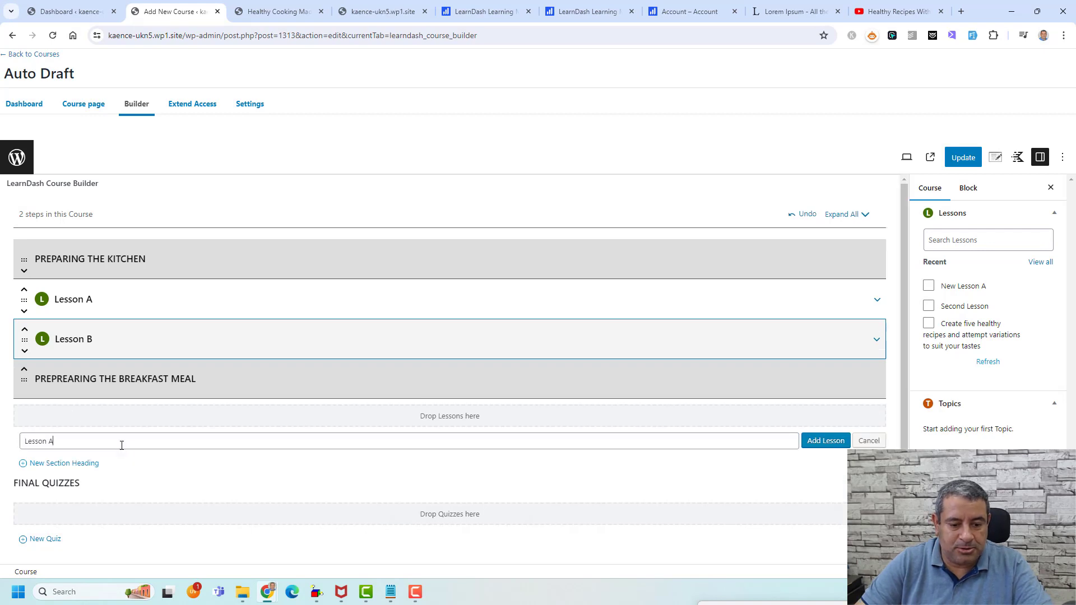
{"action": "key", "text": "BackSpace"}
{"action": "type", "text": "C"}
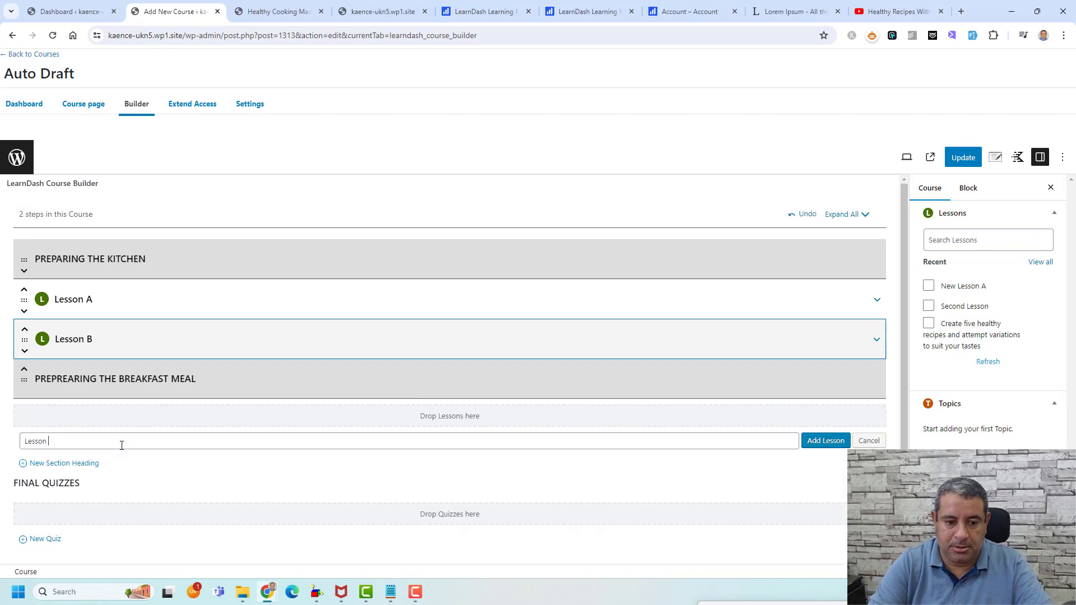
{"action": "left_click", "coordinate": [829, 440]}
{"action": "left_click", "coordinate": [47, 483]}
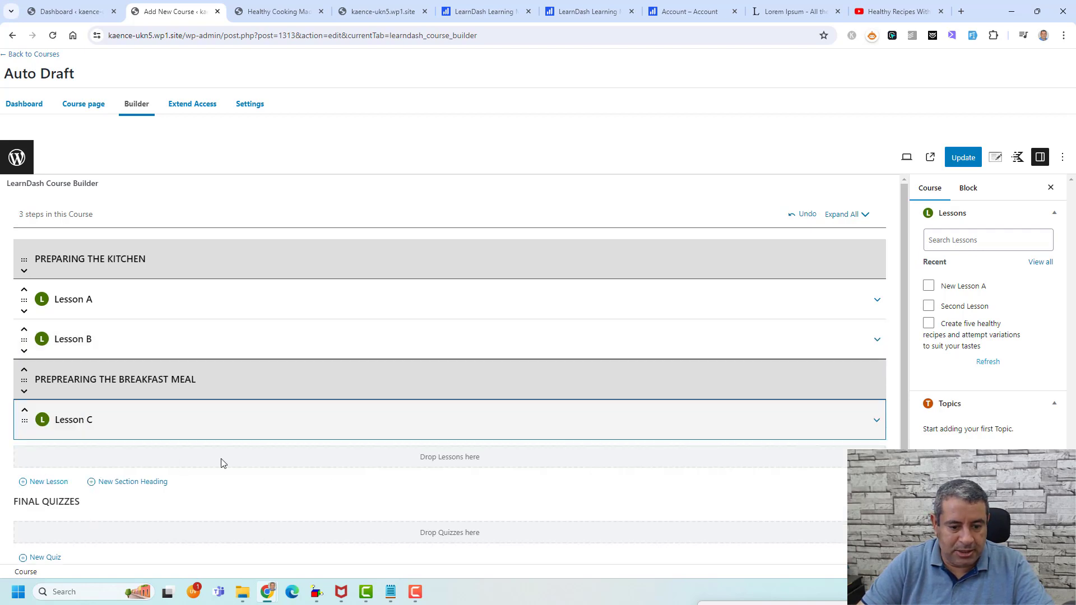
{"action": "type", "text": "Lesson d"}
{"action": "key", "text": "BackSpace"}
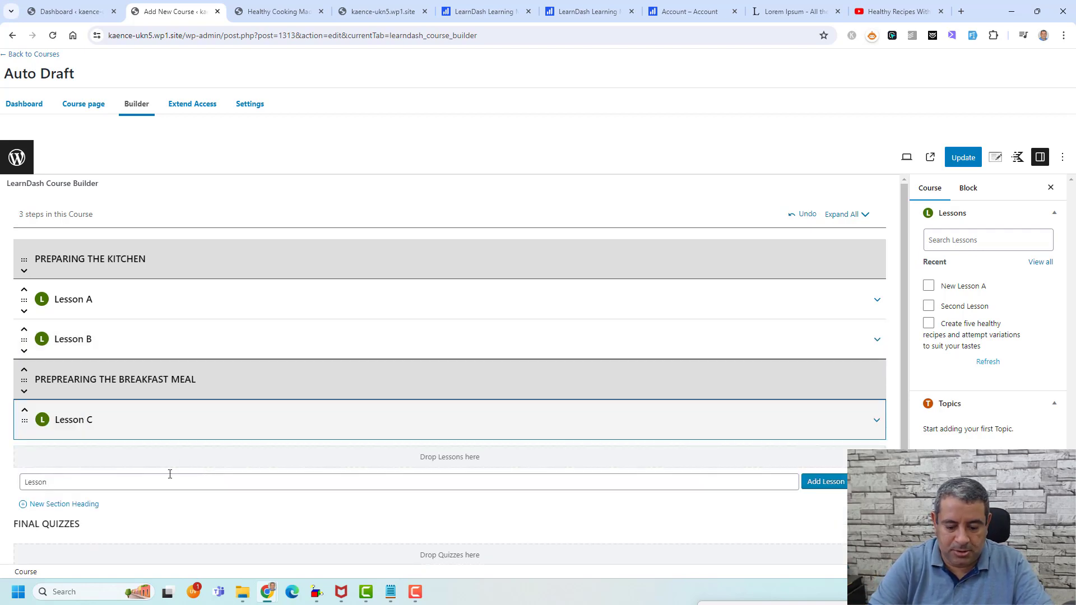
{"action": "type", "text": "D"}
{"action": "left_click", "coordinate": [810, 485]}
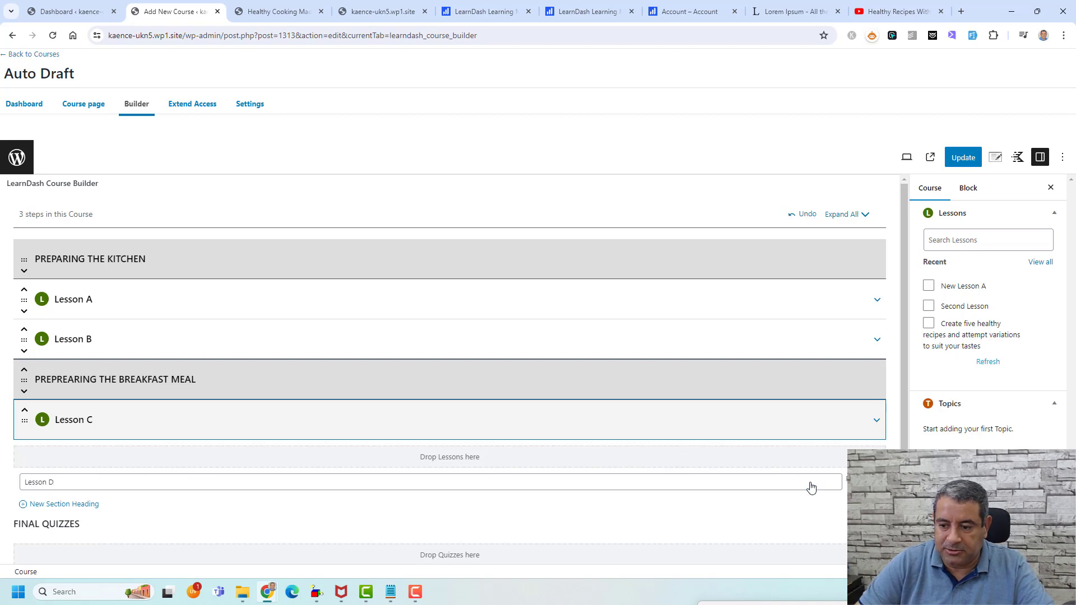
{"action": "left_click", "coordinate": [960, 162]}
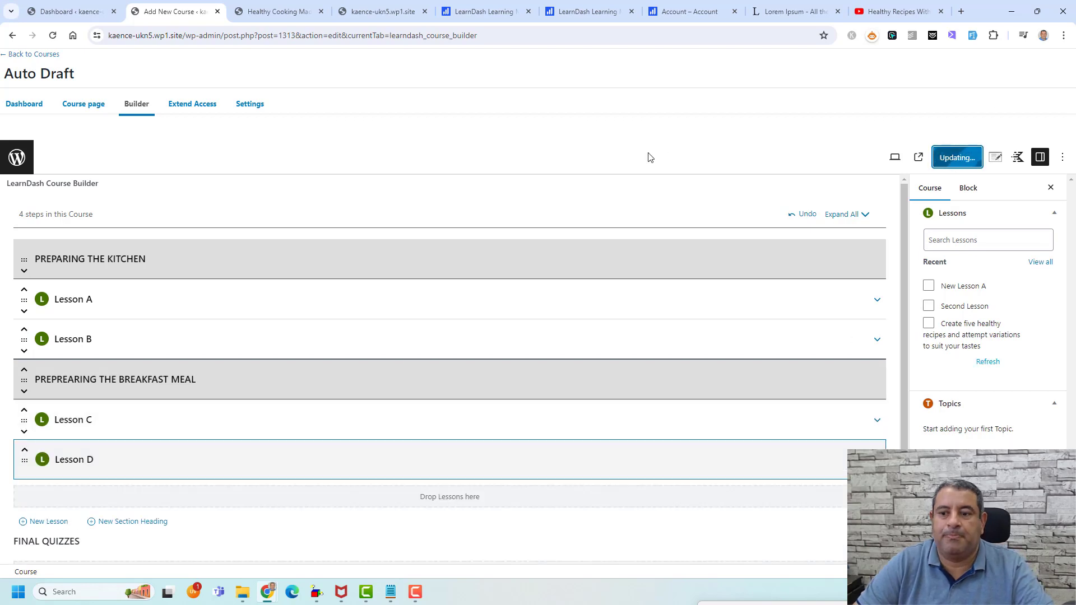
- Reload the live course page and scroll to Course Content showing both sections with Lessons A–D
{"action": "left_click", "coordinate": [308, 5]}
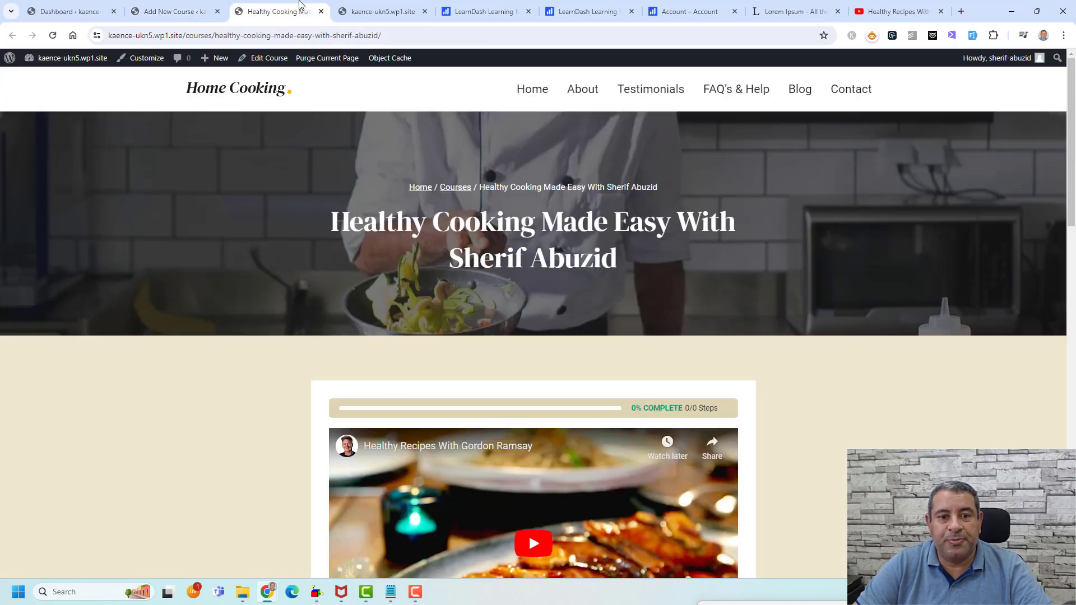
{"action": "left_click", "coordinate": [52, 35]}
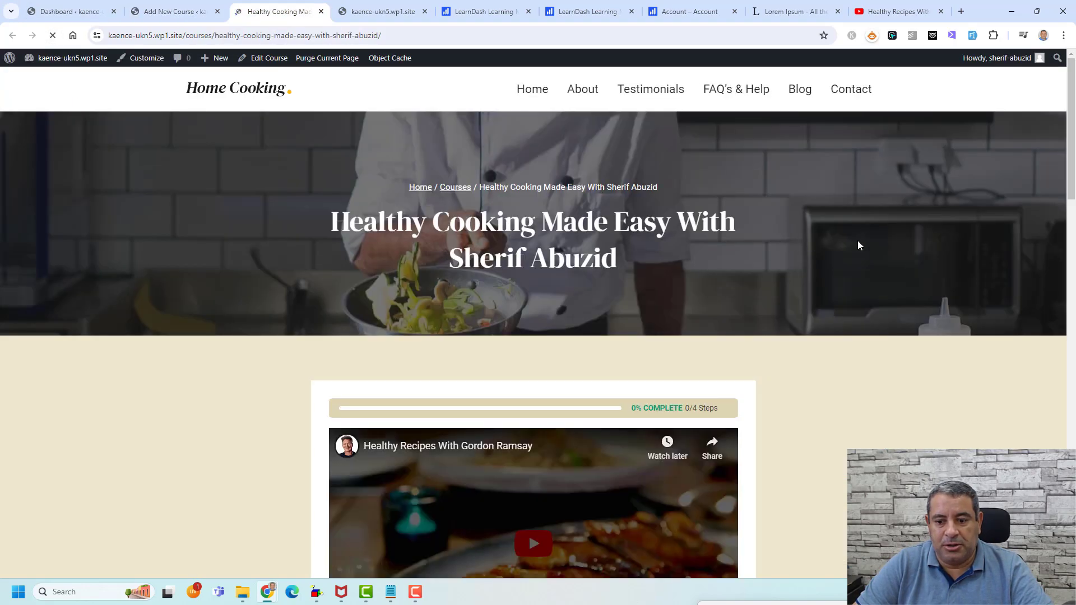
{"action": "scroll", "coordinate": [859, 245], "scroll_direction": "down", "scroll_amount": 15}
{"action": "scroll", "coordinate": [858, 239], "scroll_direction": "down", "scroll_amount": 6}
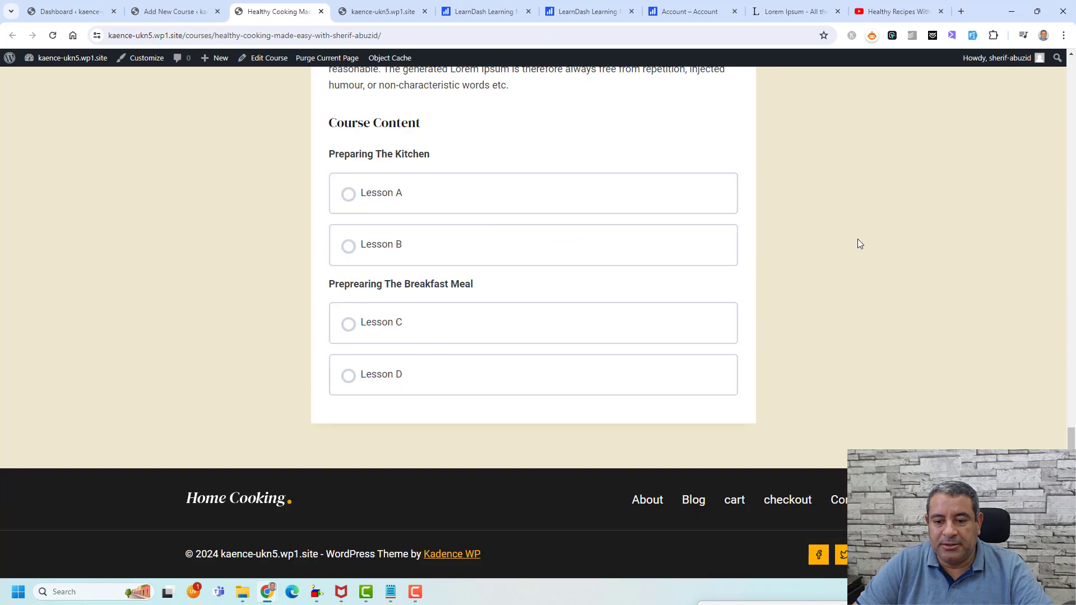
{"action": "scroll", "coordinate": [346, 210], "scroll_direction": "up", "scroll_amount": 1}
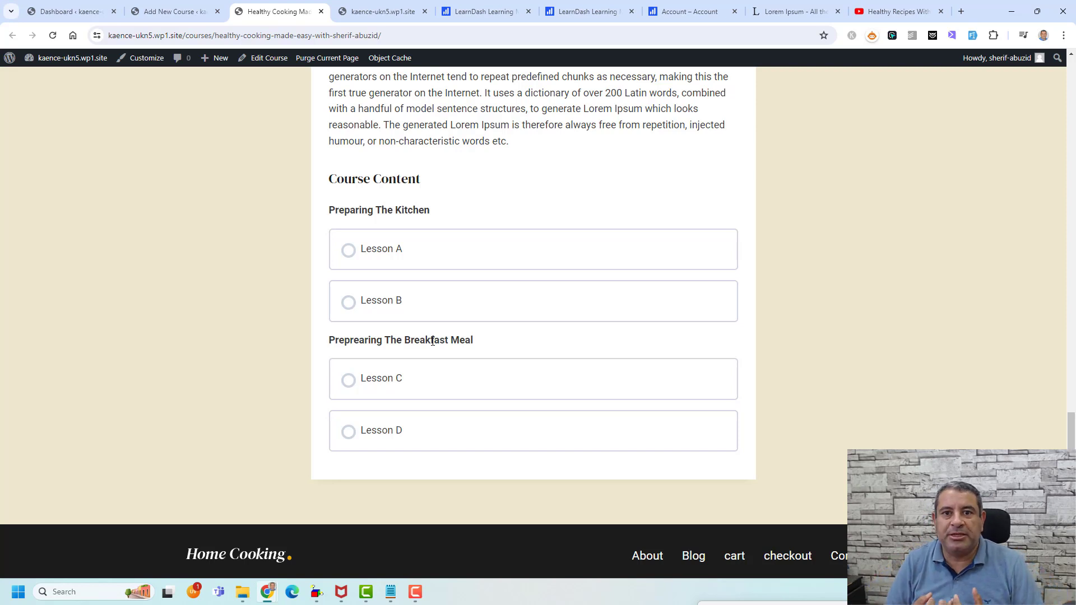
- Open Lesson A's editor in a new browser tab from the course builder
{"action": "left_click", "coordinate": [171, 12]}
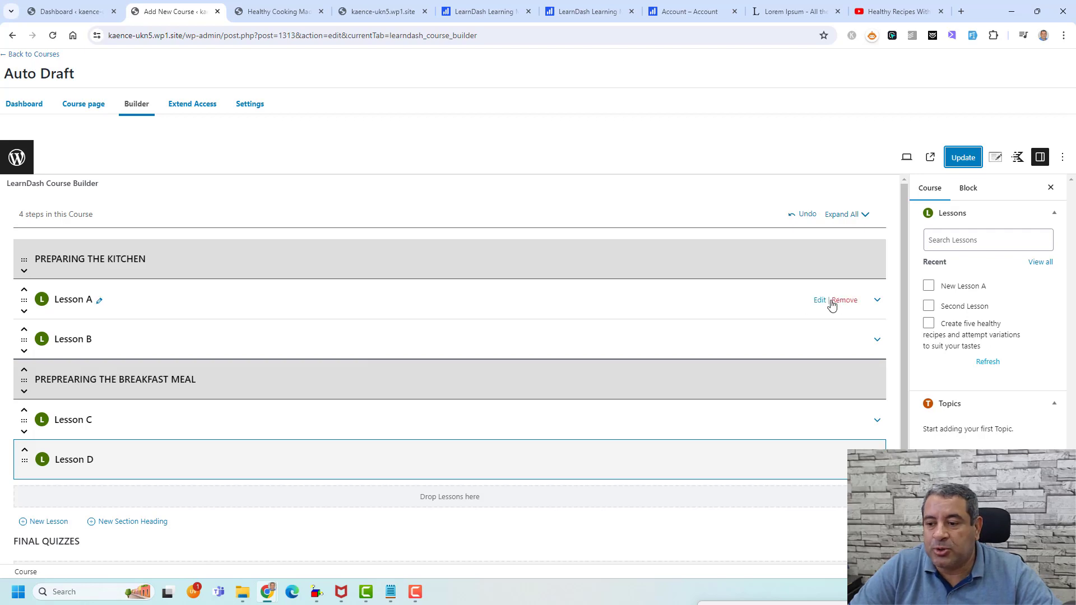
{"action": "right_click", "coordinate": [819, 301]}
{"action": "left_click", "coordinate": [827, 319]}
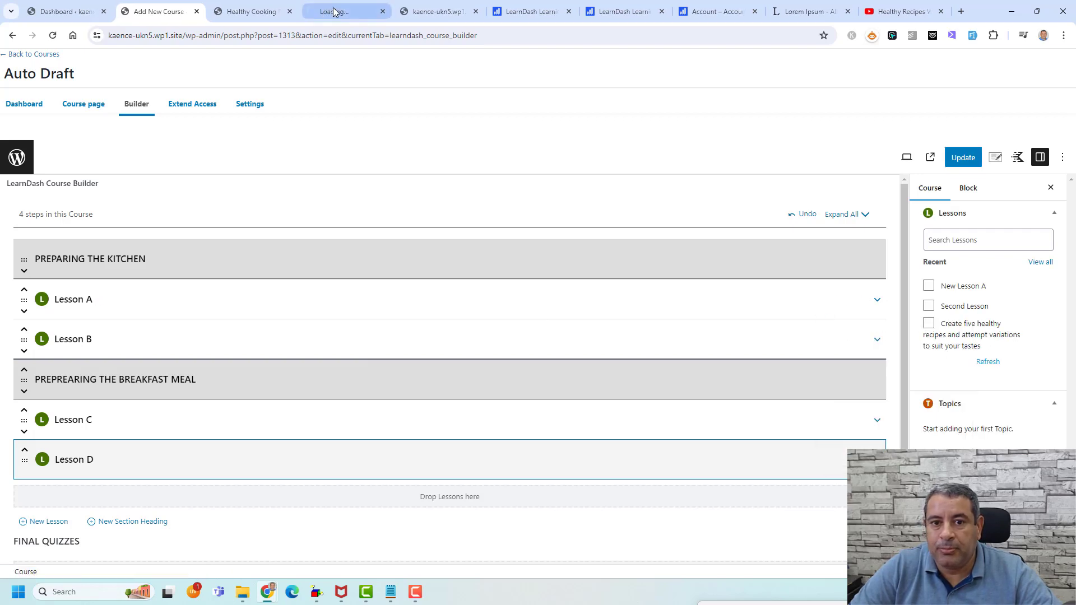
{"action": "left_click", "coordinate": [336, 11]}
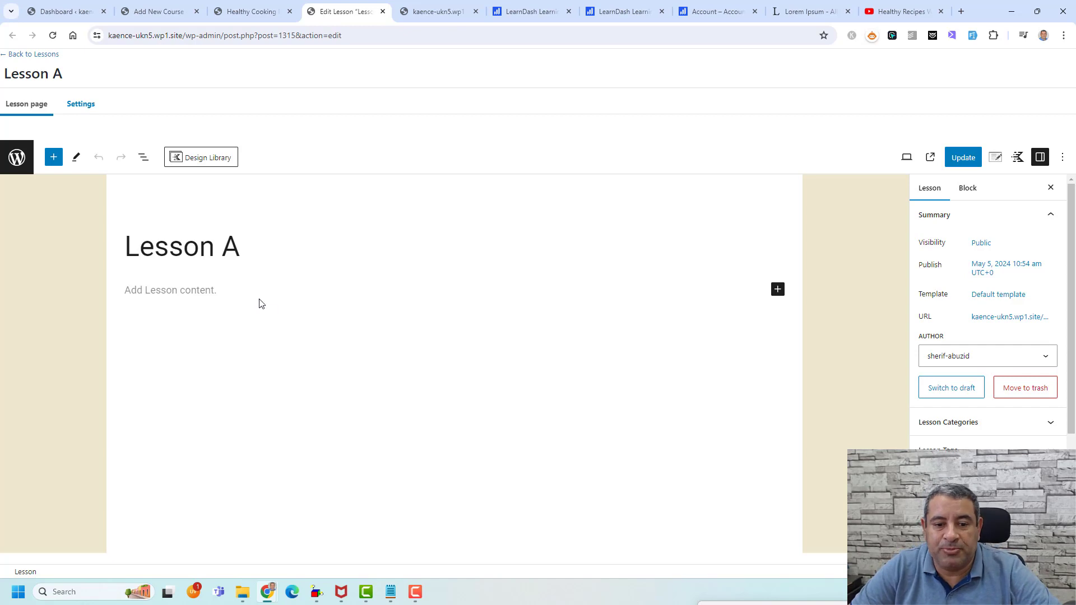
- Paste Lorem Ipsum placeholder text into Lesson A's body and place the cursor at the title's end
{"action": "left_click", "coordinate": [224, 285]}
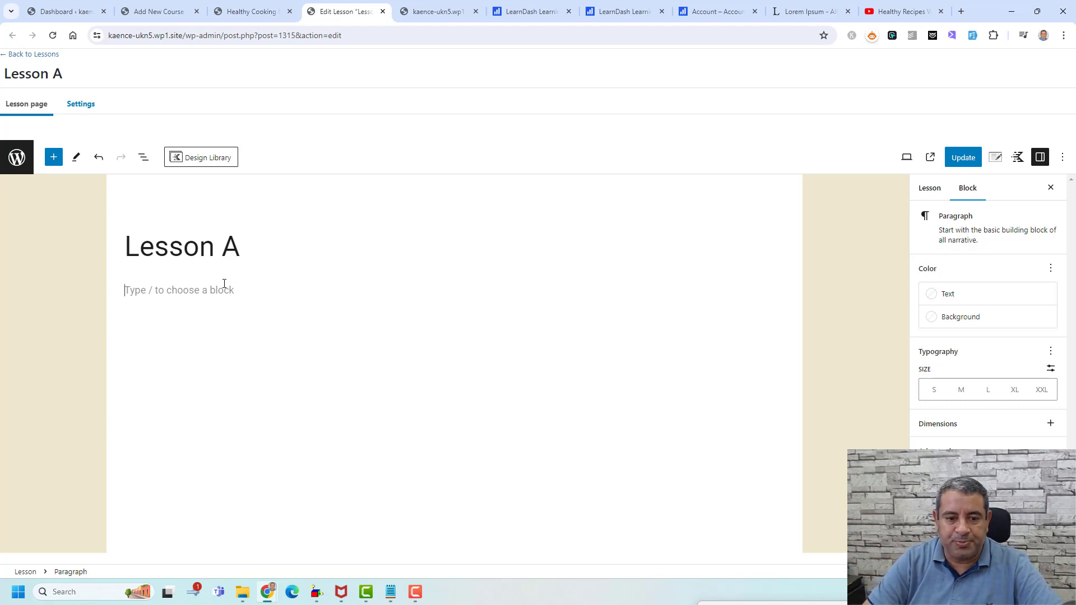
{"action": "left_click", "coordinate": [810, 11]}
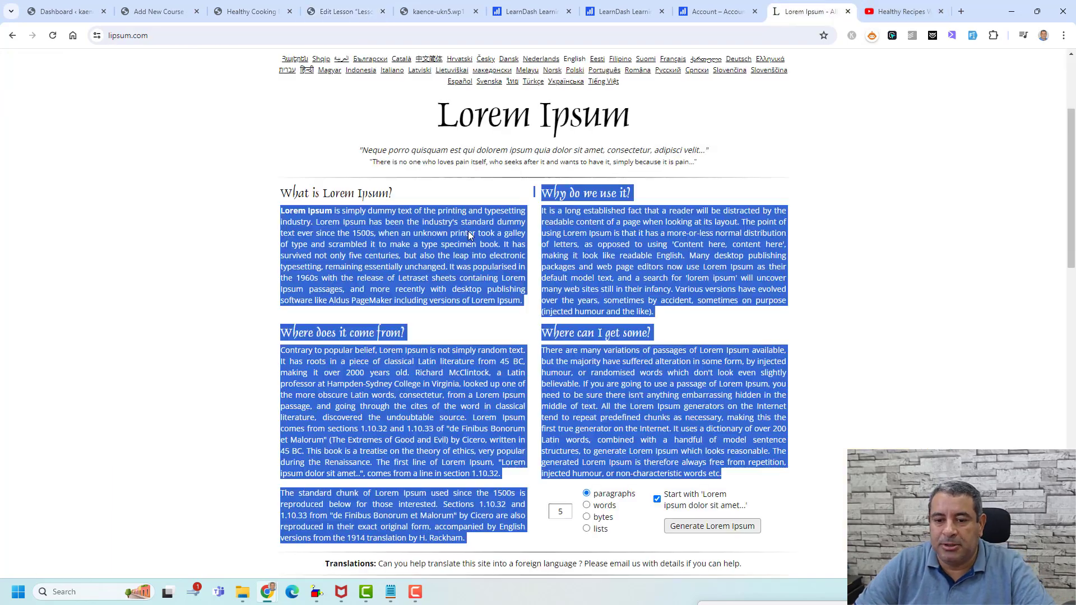
{"action": "left_click", "coordinate": [344, 12]}
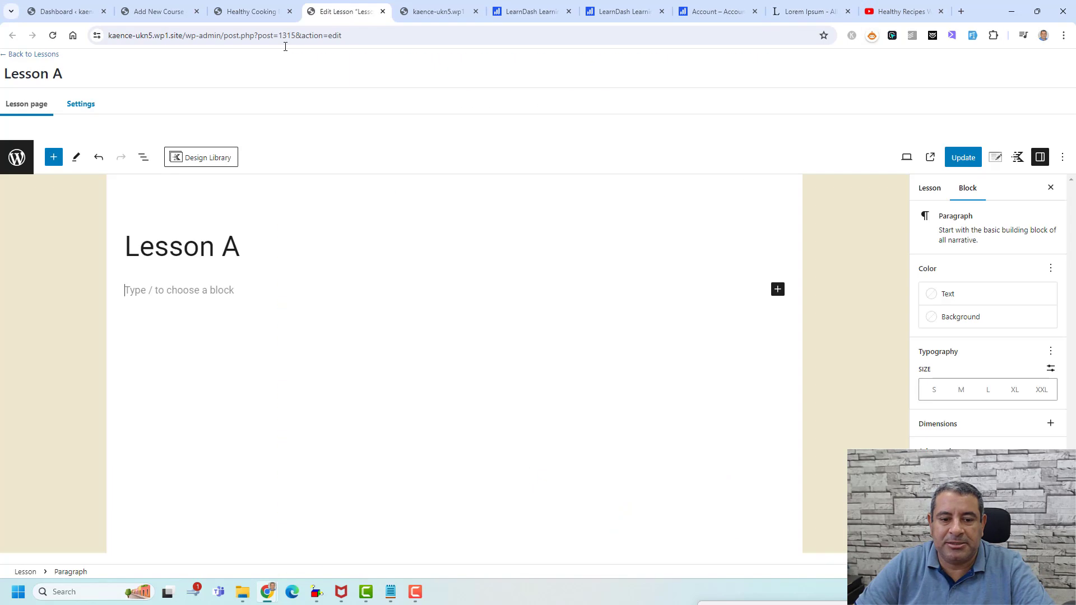
{"action": "key", "text": "ctrl+v"}
{"action": "scroll", "coordinate": [359, 302], "scroll_direction": "up", "scroll_amount": 10}
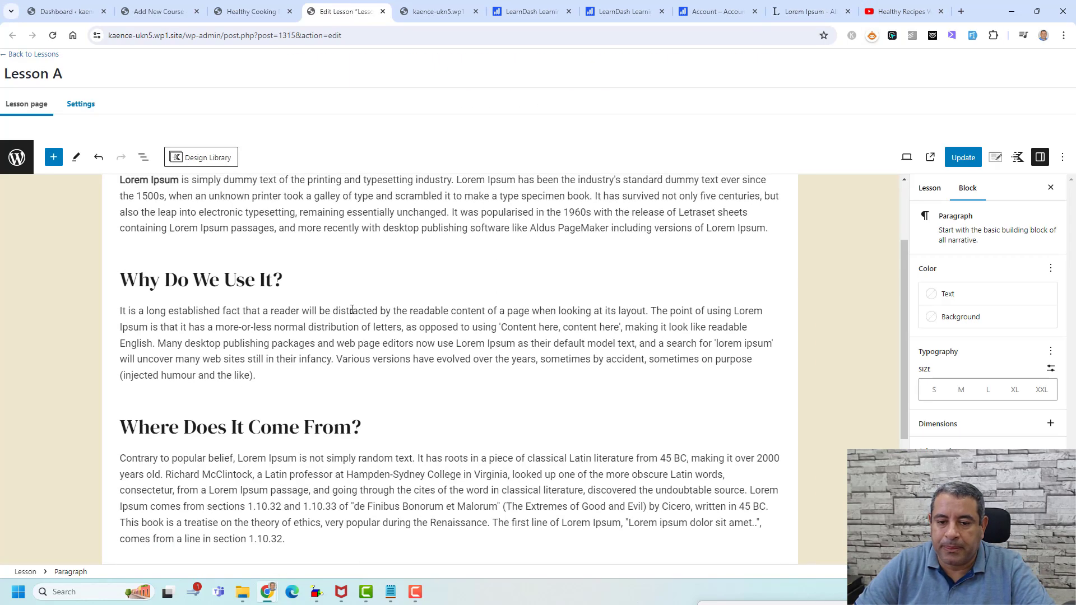
{"action": "left_click", "coordinate": [281, 256]}
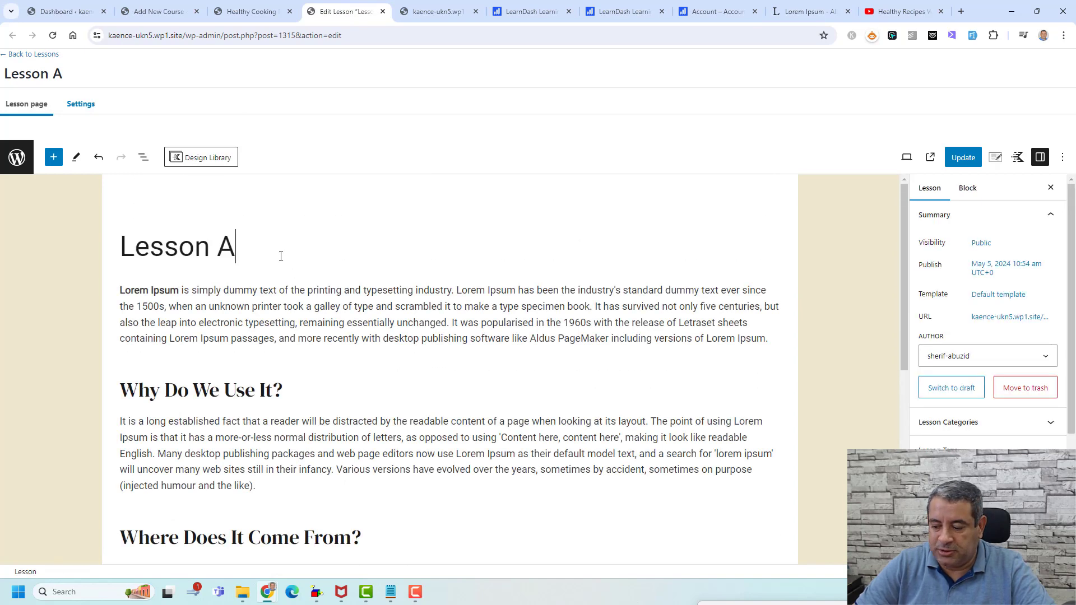
- Add an empty paragraph below Lesson A's title and copy the Healthy Recipes video's share link
{"action": "key", "text": "Return"}
{"action": "left_click", "coordinate": [877, 3]}
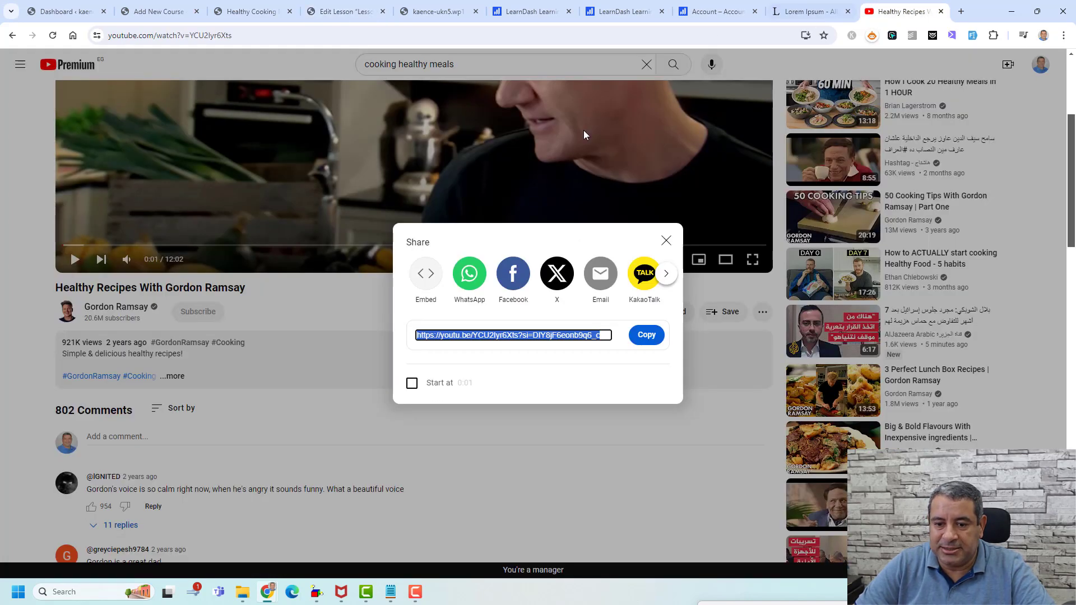
{"action": "left_click", "coordinate": [291, 6]}
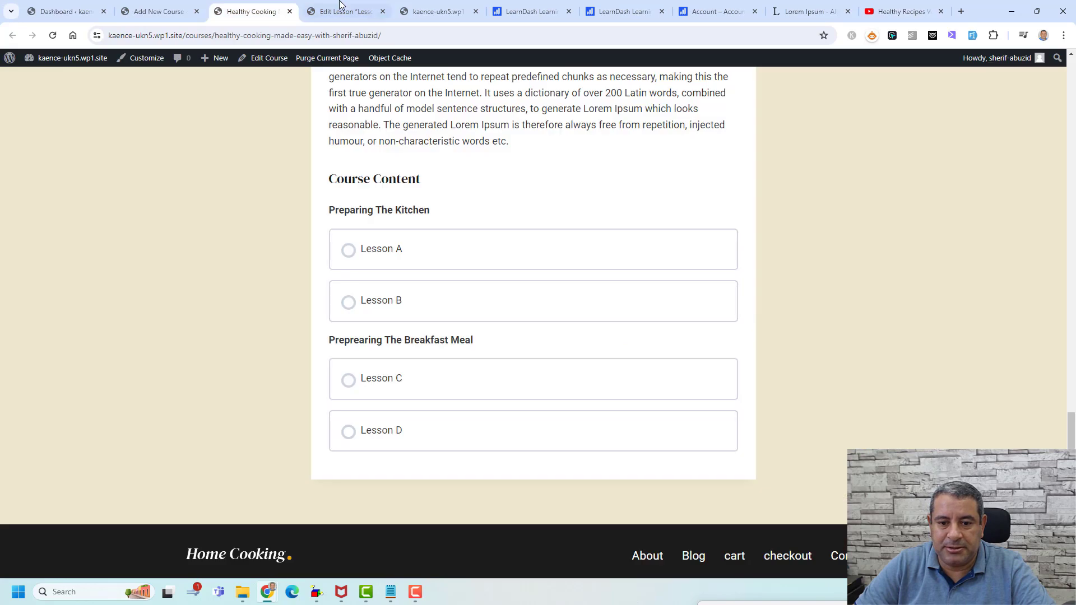
{"action": "left_click", "coordinate": [343, 6]}
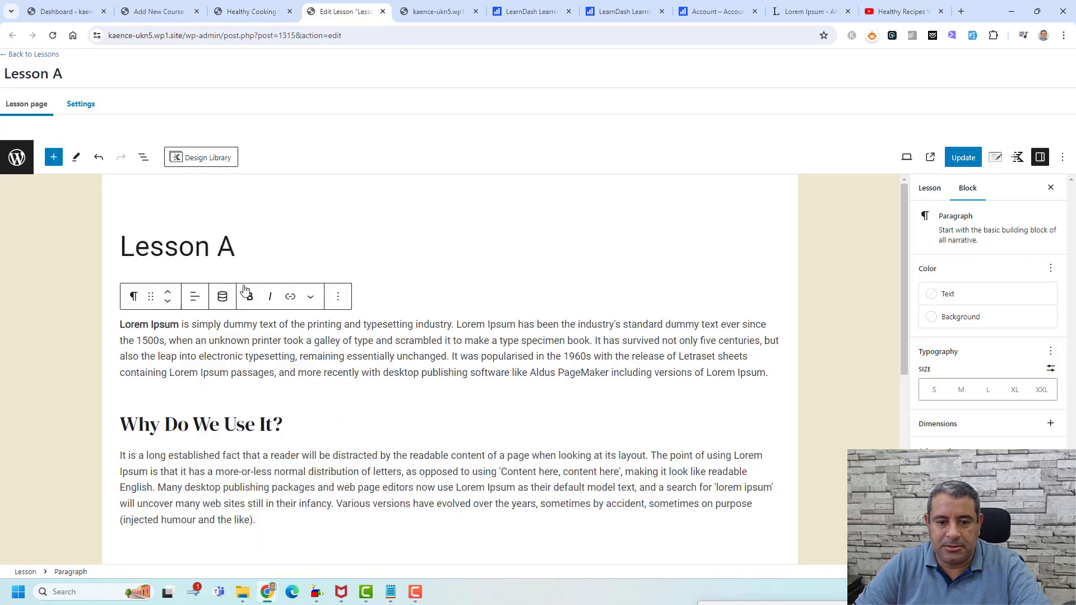
- Embed the Gordon Ramsay healthy recipes YouTube video in that paragraph and save the lesson
{"action": "left_click", "coordinate": [244, 282]}
{"action": "left_click", "coordinate": [212, 288]}
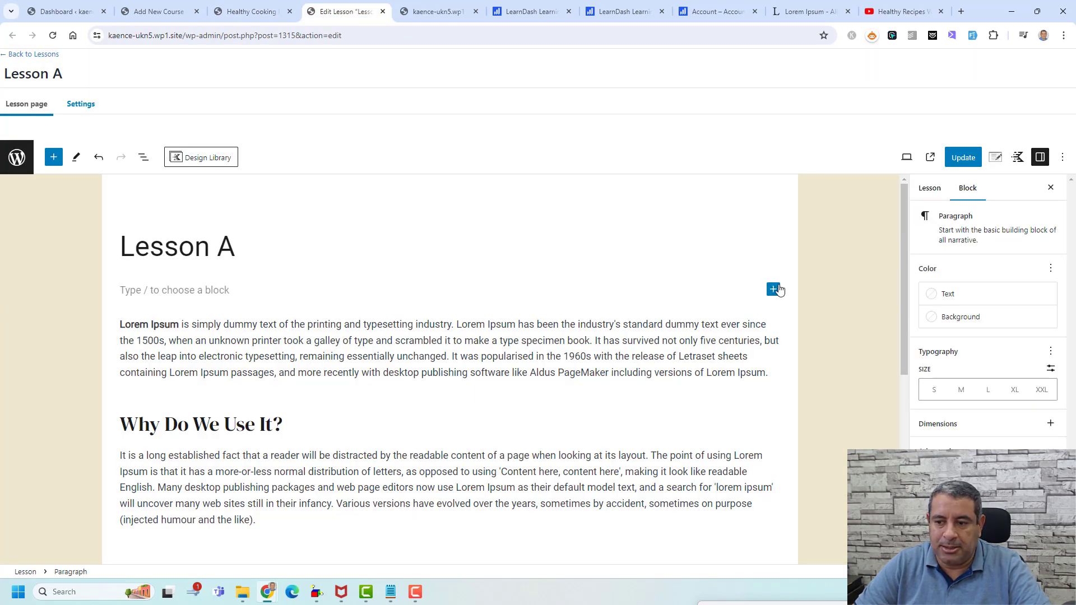
{"action": "left_click", "coordinate": [773, 289]}
{"action": "left_click", "coordinate": [864, 418]}
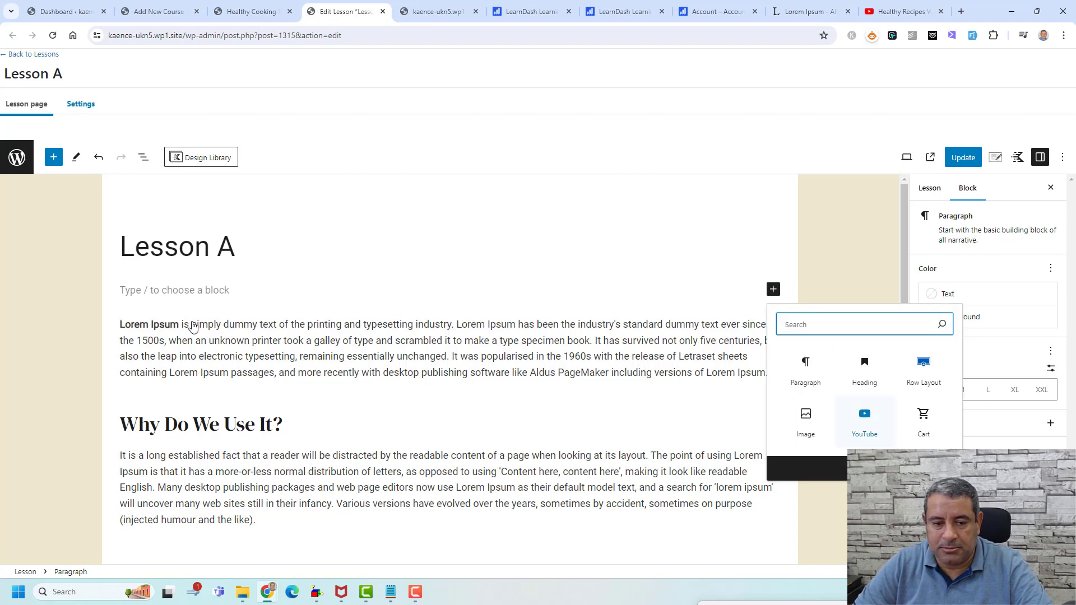
{"action": "key", "text": "ctrl+v"}
{"action": "left_click", "coordinate": [754, 345]}
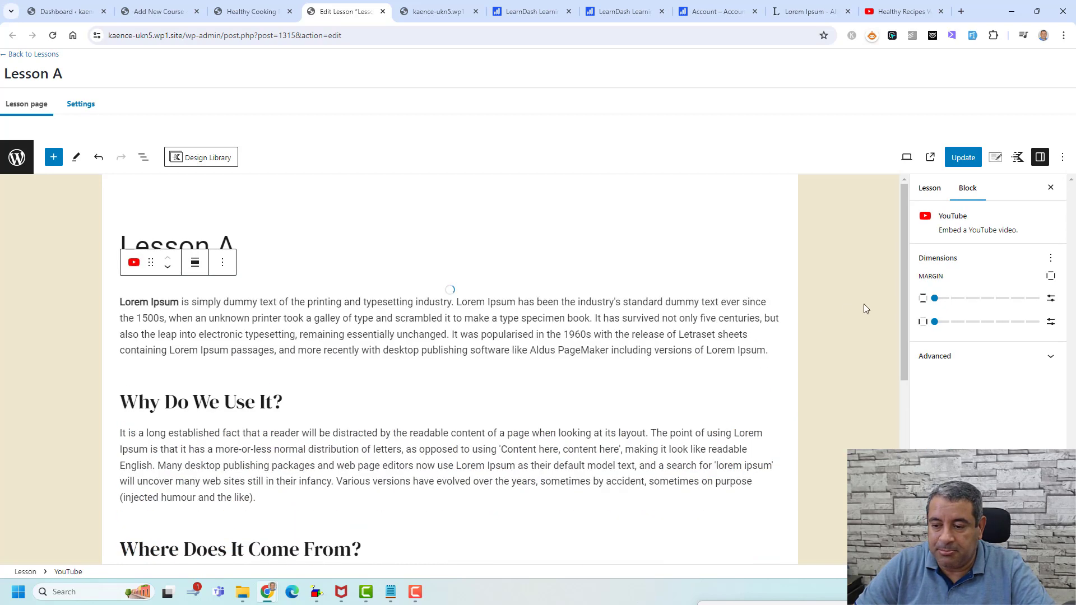
{"action": "key", "text": "ctrl+s"}
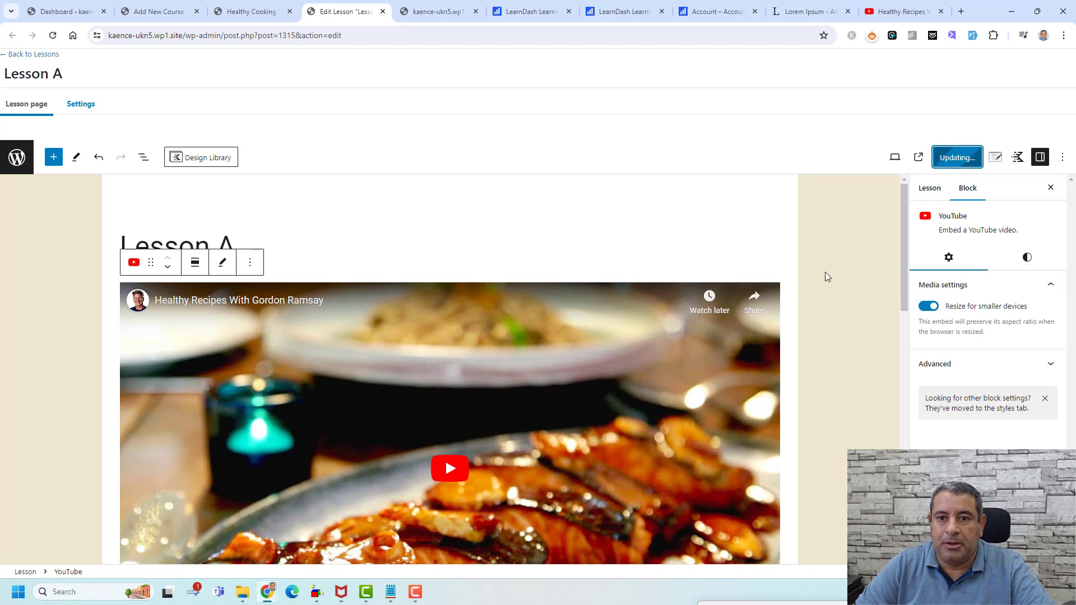
{"action": "left_click", "coordinate": [252, 11]}
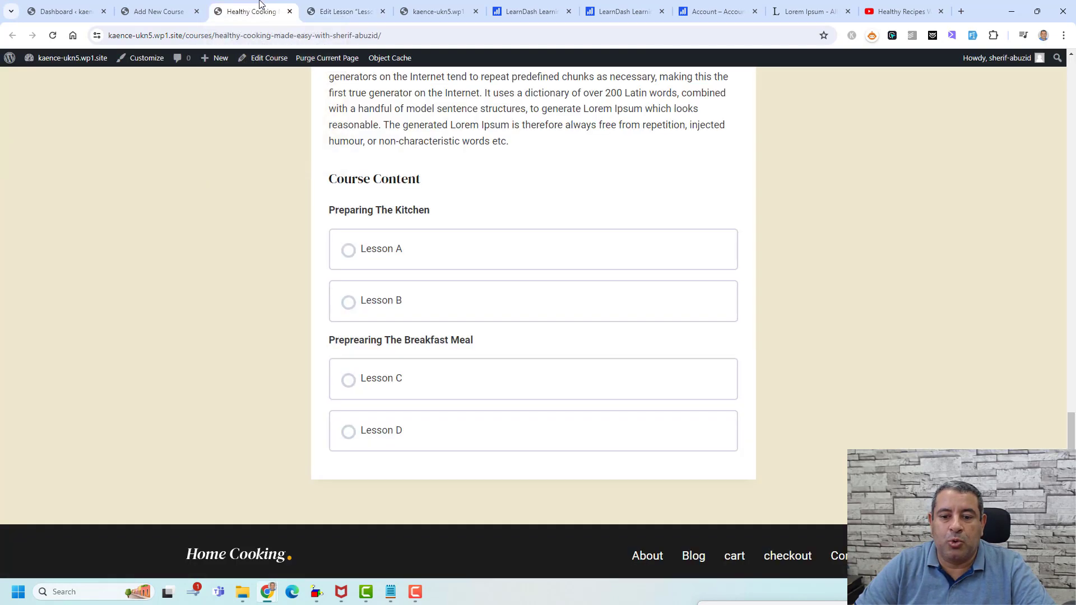
- Check the embedded video on the live Lesson A page, then return to the course builder
{"action": "left_click", "coordinate": [52, 35]}
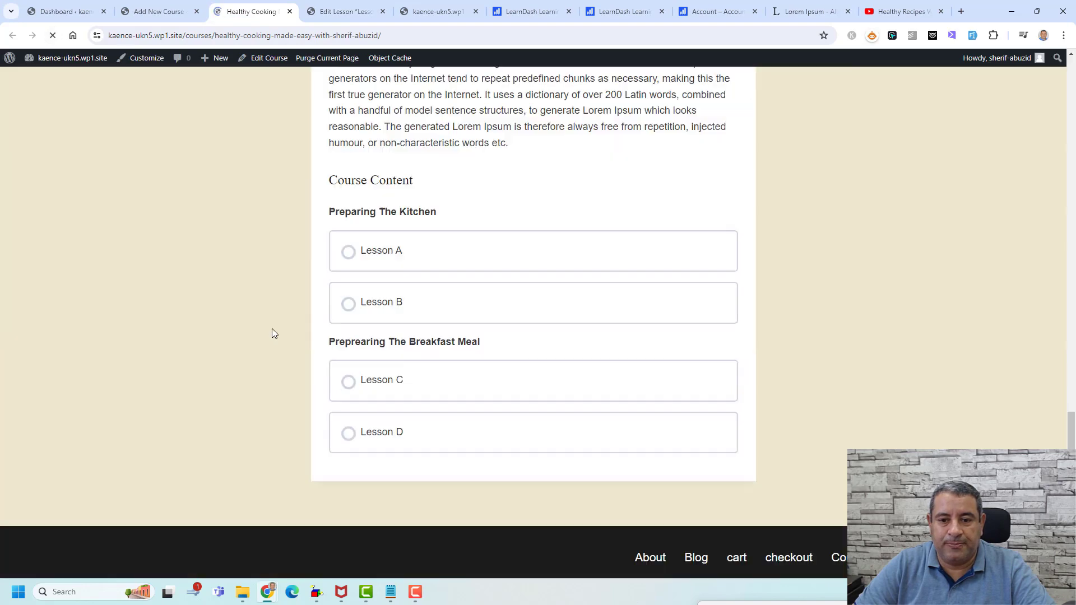
{"action": "left_click", "coordinate": [379, 252]}
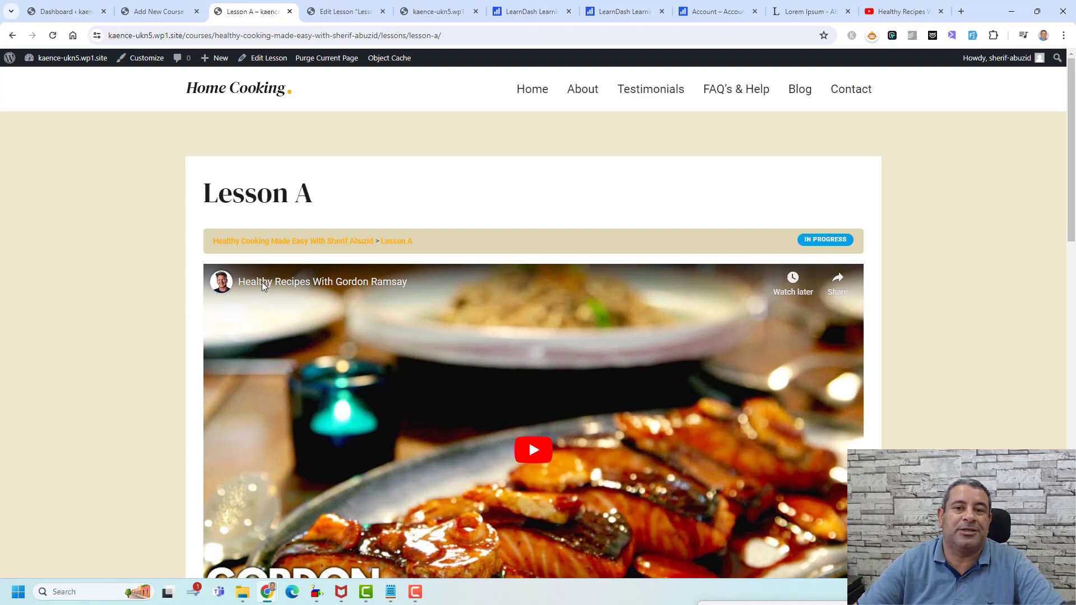
{"action": "scroll", "coordinate": [776, 303], "scroll_direction": "down", "scroll_amount": 14}
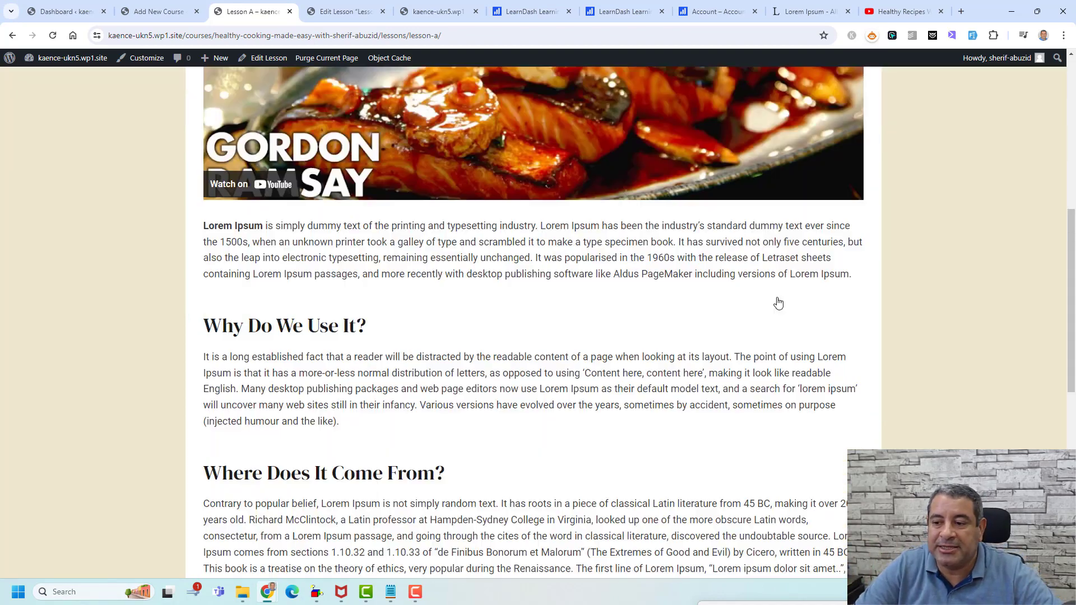
{"action": "scroll", "coordinate": [775, 302], "scroll_direction": "down", "scroll_amount": 3}
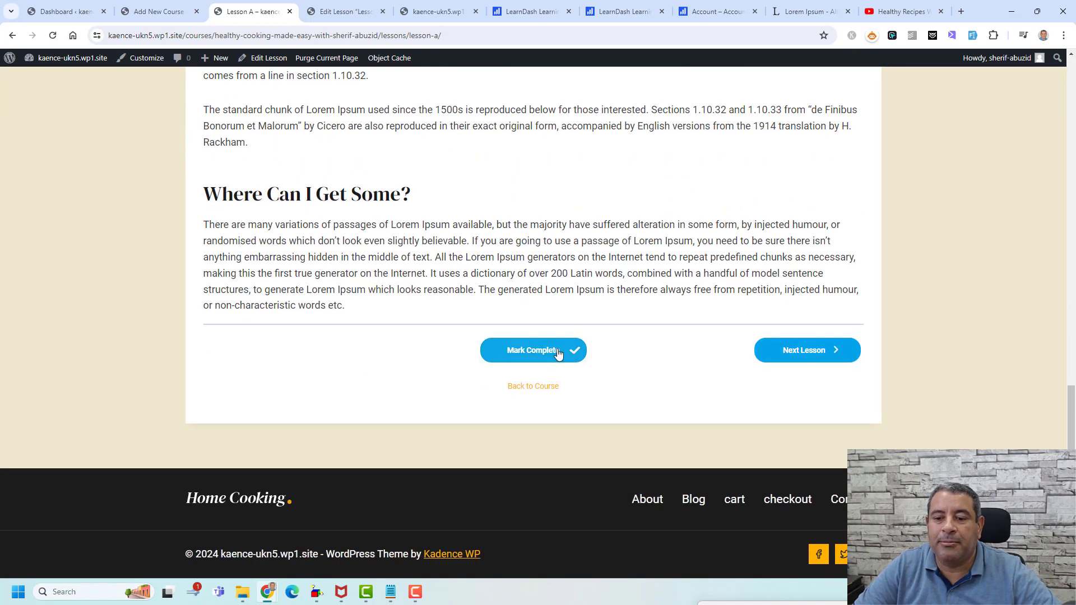
{"action": "scroll", "coordinate": [655, 384], "scroll_direction": "up", "scroll_amount": 7}
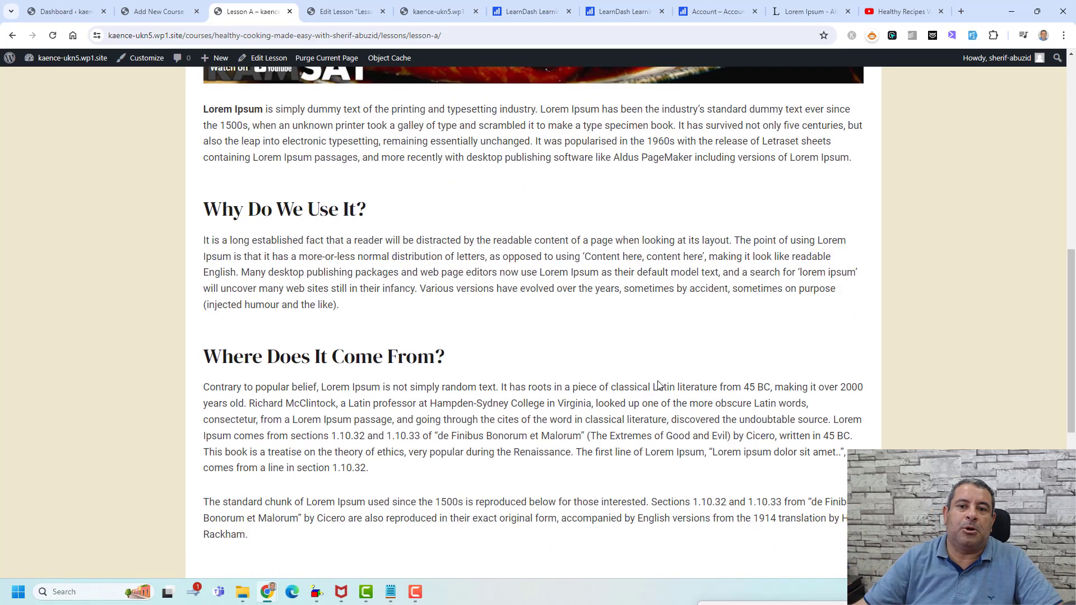
{"action": "left_click", "coordinate": [160, 11]}
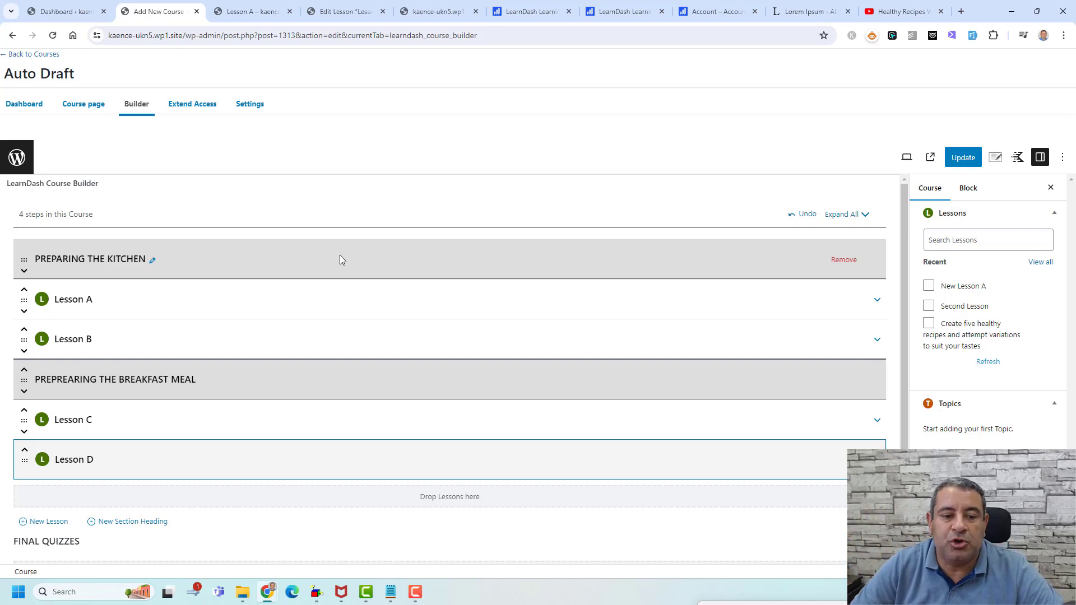
- In the course Settings, switch the Course Access mode to Open, then back to Free
{"action": "left_click", "coordinate": [249, 106]}
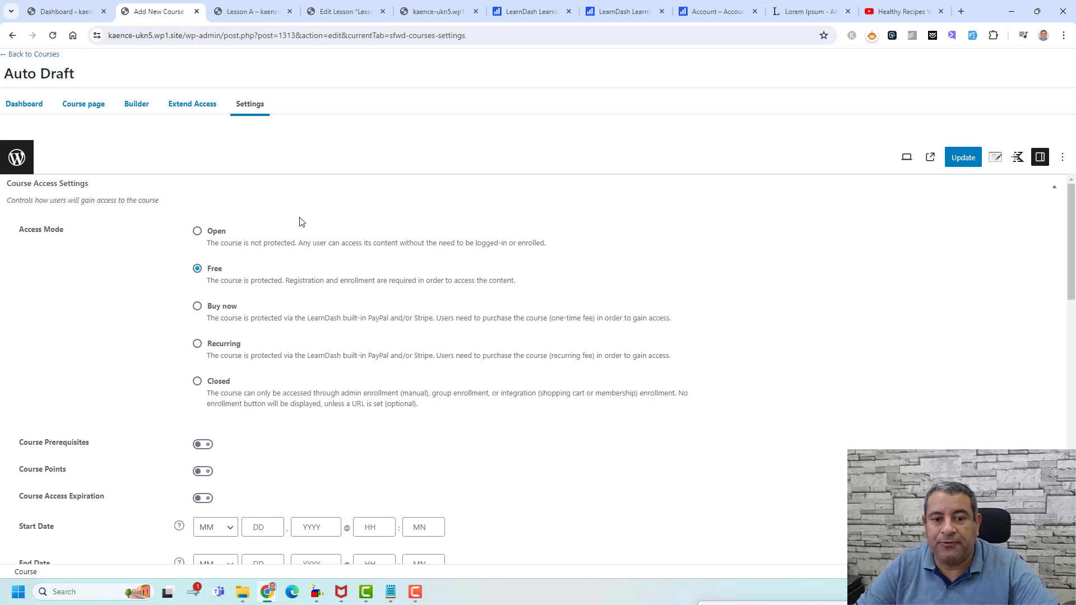
{"action": "left_click", "coordinate": [197, 232]}
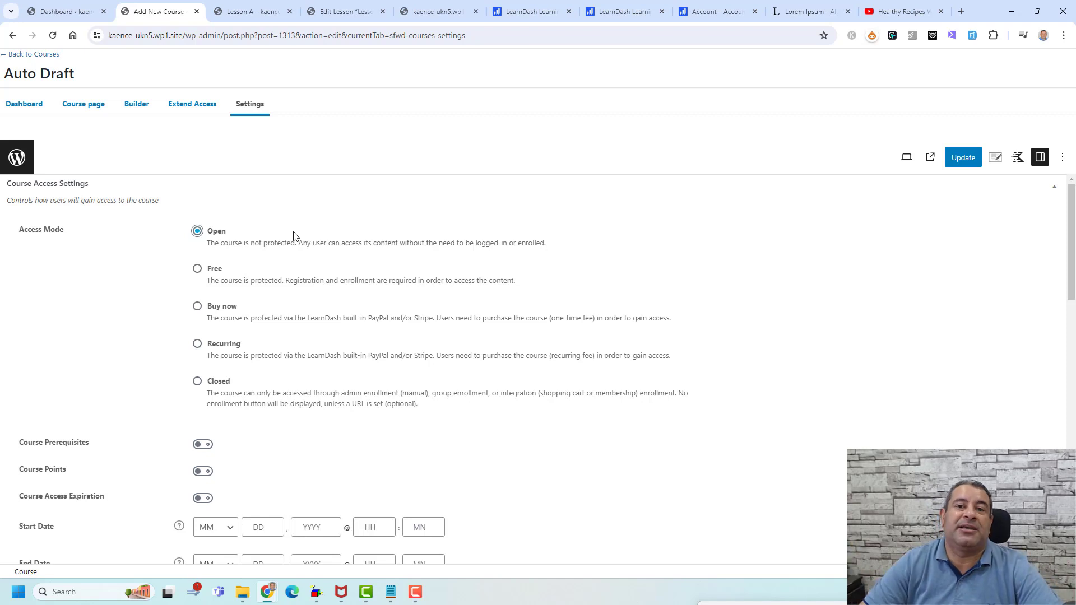
{"action": "left_click", "coordinate": [197, 270]}
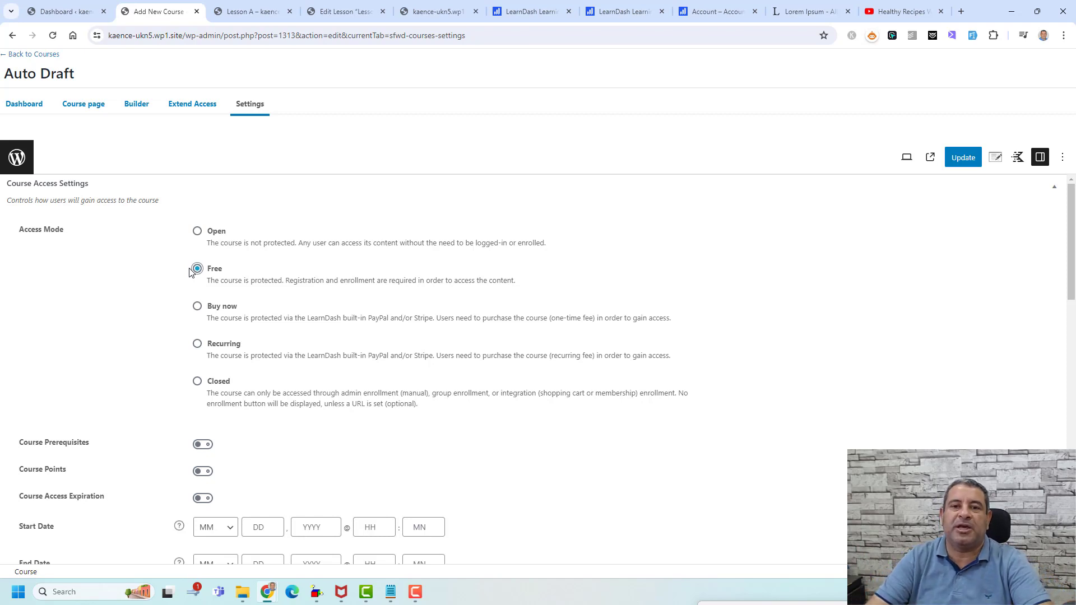
- Try the Buy now and Recurring access modes, then settle on Closed for the course
{"action": "left_click", "coordinate": [194, 308]}
{"action": "scroll", "coordinate": [172, 314], "scroll_direction": "down", "scroll_amount": 1}
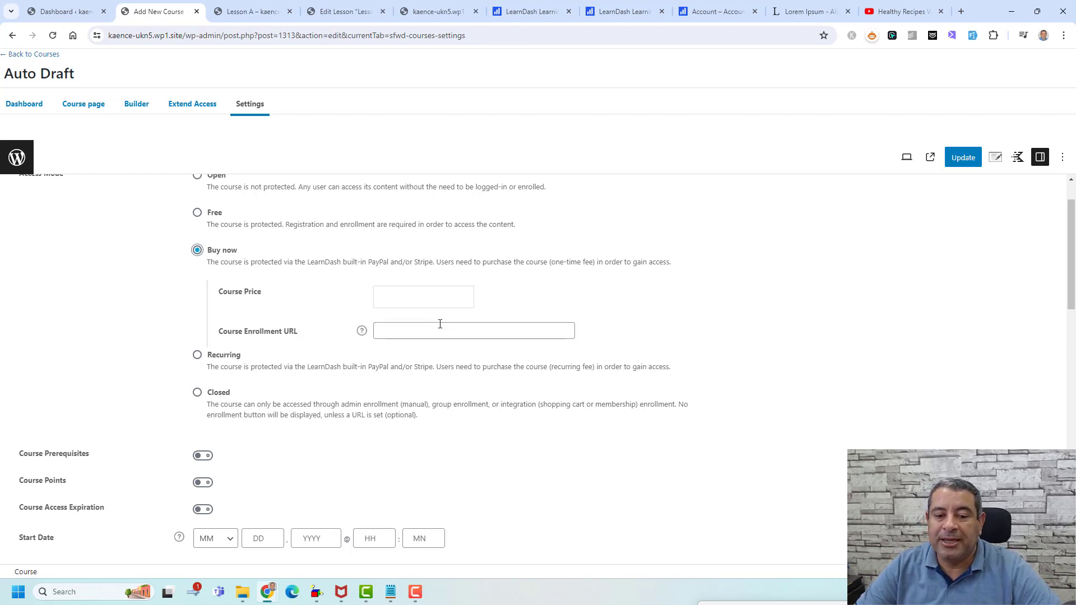
{"action": "scroll", "coordinate": [425, 325], "scroll_direction": "down", "scroll_amount": 2}
{"action": "left_click", "coordinate": [197, 245]}
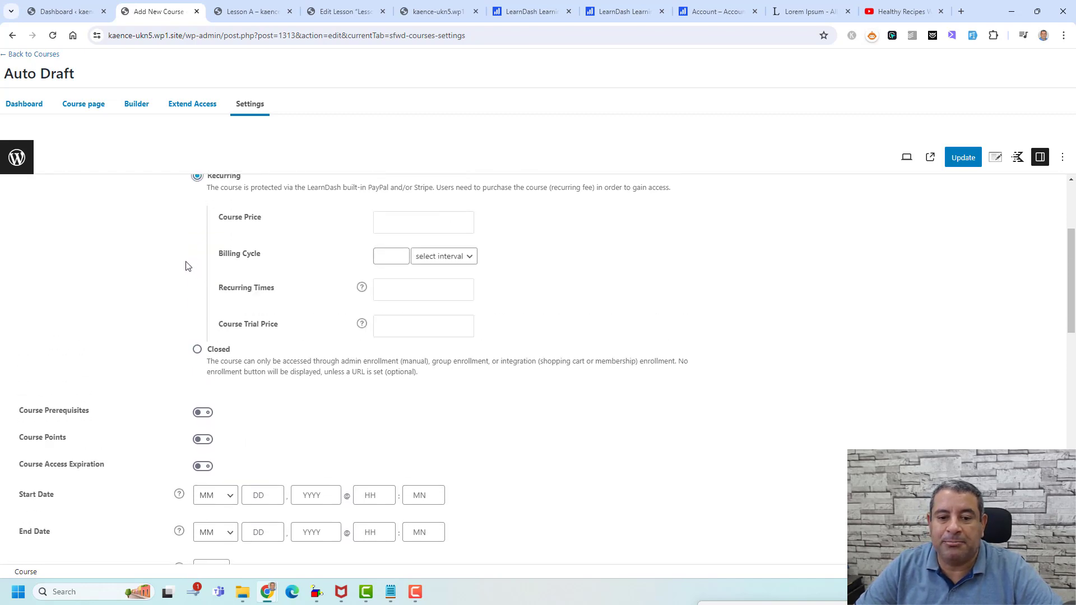
{"action": "scroll", "coordinate": [180, 277], "scroll_direction": "up", "scroll_amount": 1}
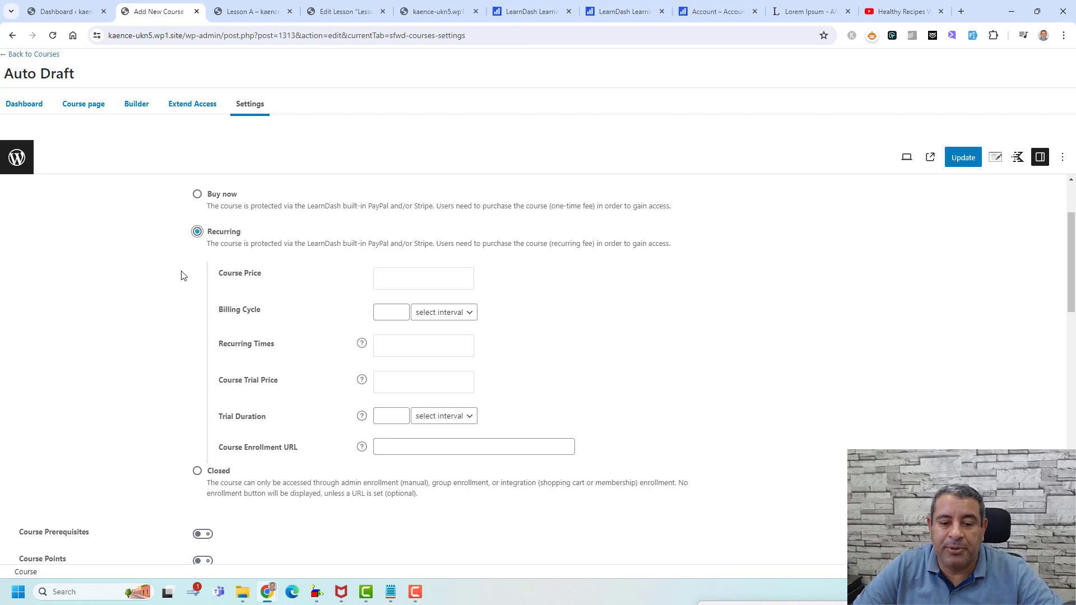
{"action": "scroll", "coordinate": [181, 275], "scroll_direction": "down", "scroll_amount": 3}
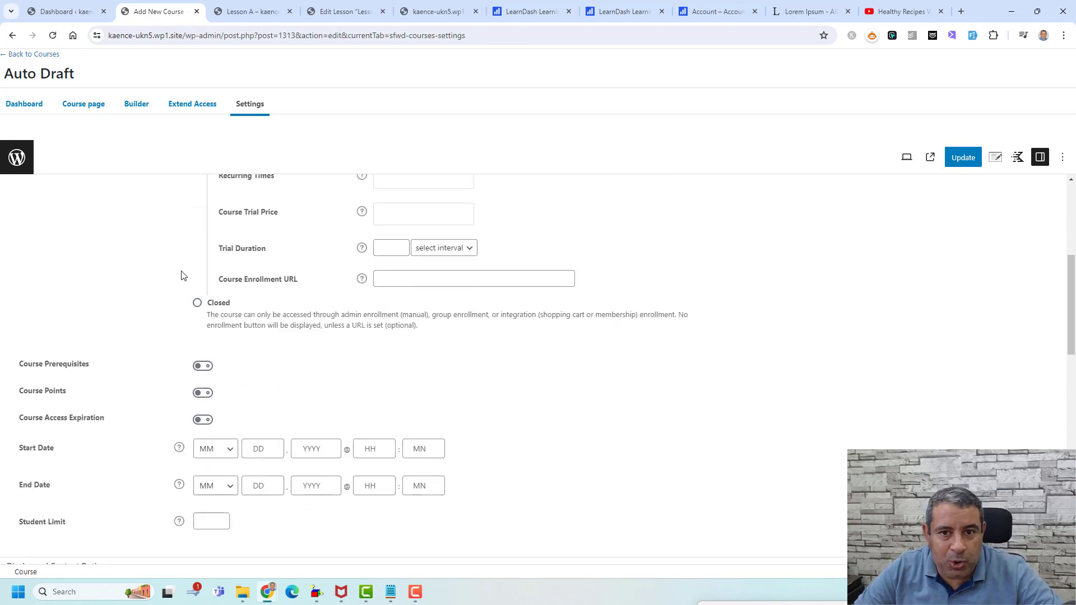
{"action": "left_click", "coordinate": [197, 303]}
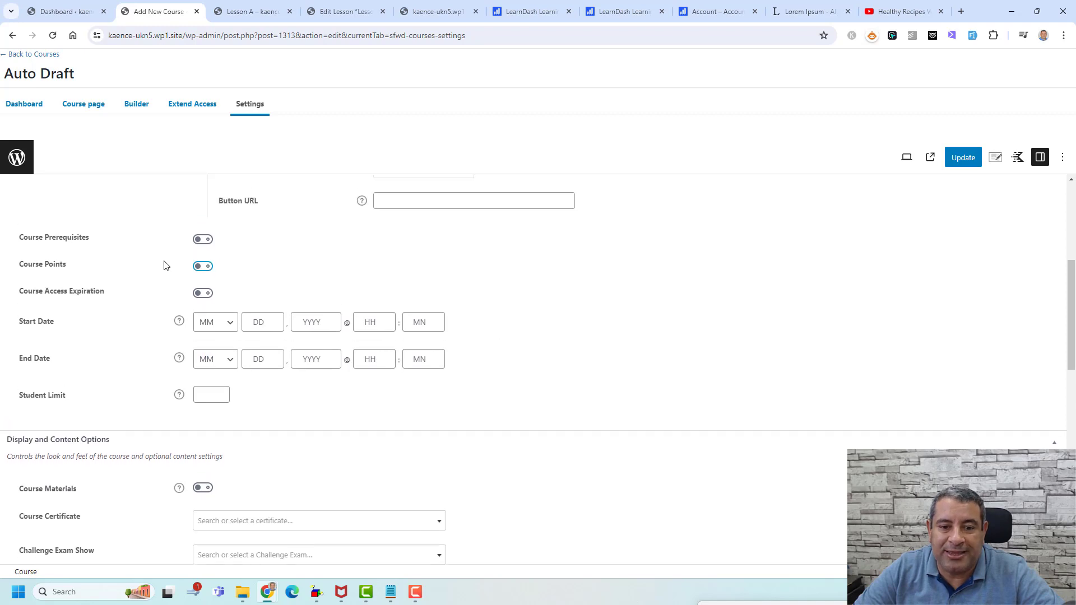
- Switch Course Progression to Free form and back to Linear, reviewing the remaining course settings
{"action": "scroll", "coordinate": [142, 264], "scroll_direction": "up", "scroll_amount": 5}
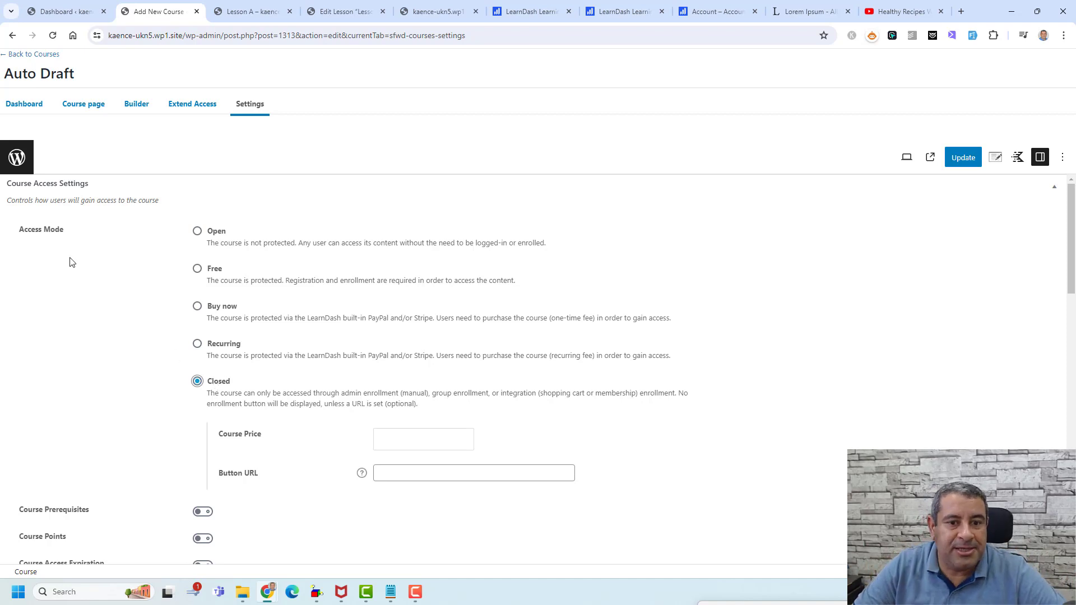
{"action": "scroll", "coordinate": [79, 303], "scroll_direction": "down", "scroll_amount": 4}
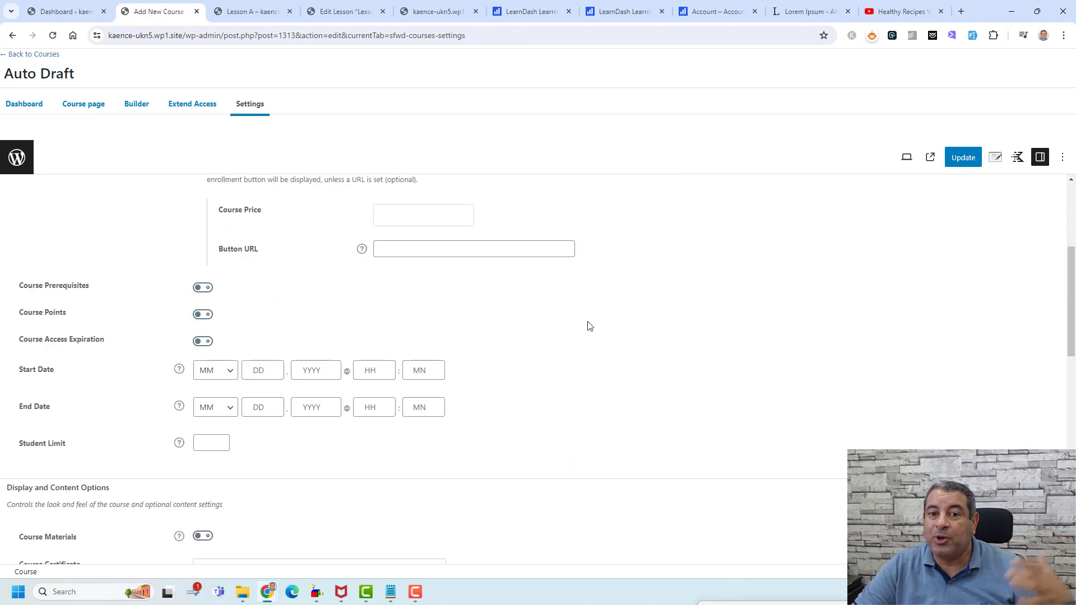
{"action": "scroll", "coordinate": [586, 324], "scroll_direction": "down", "scroll_amount": 1}
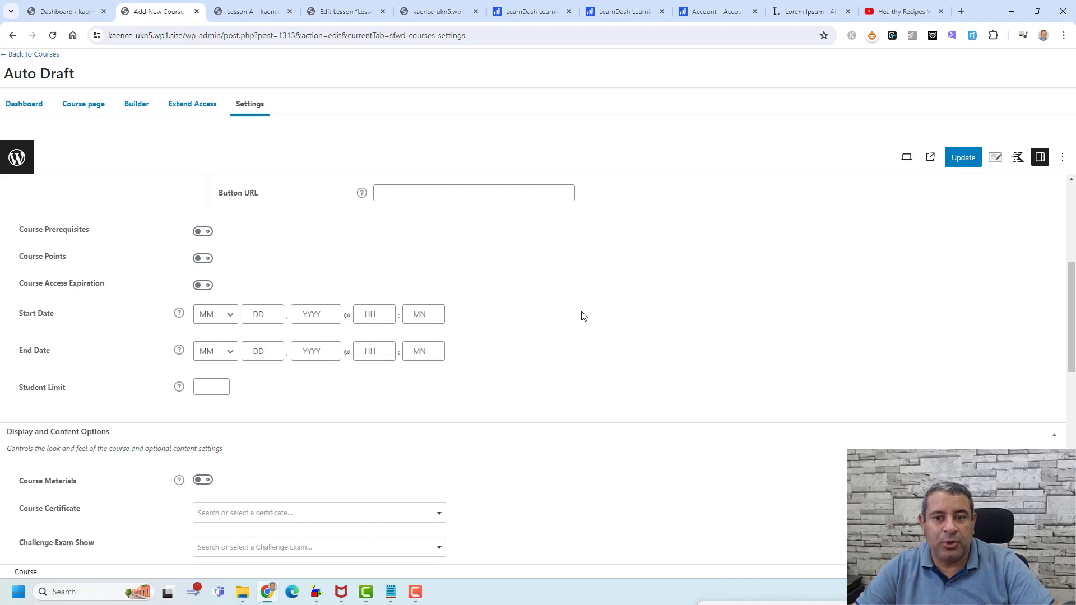
{"action": "scroll", "coordinate": [581, 315], "scroll_direction": "down", "scroll_amount": 4}
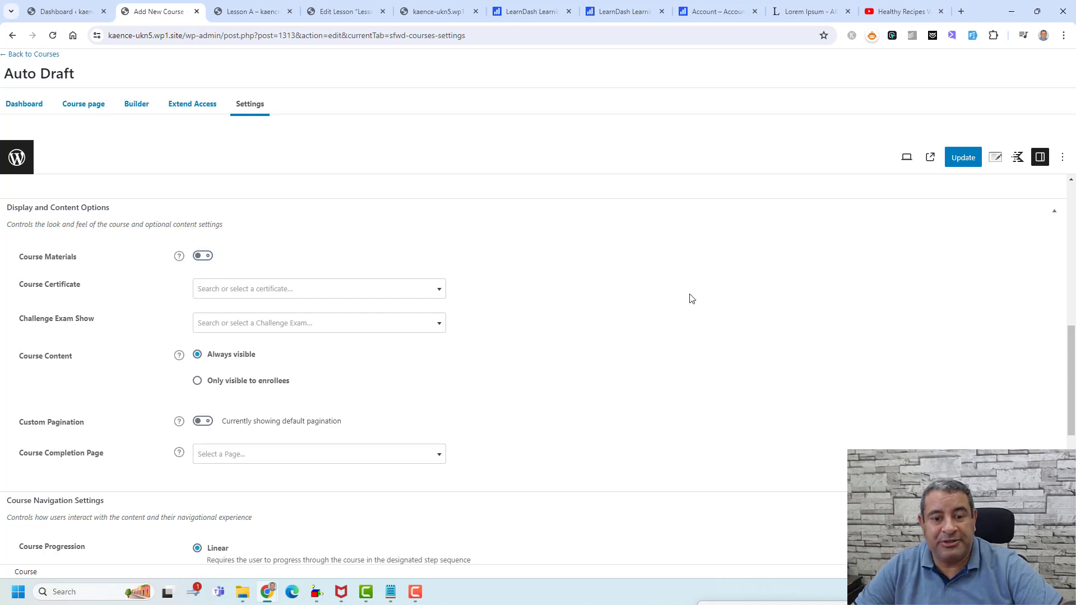
{"action": "scroll", "coordinate": [690, 298], "scroll_direction": "down", "scroll_amount": 2}
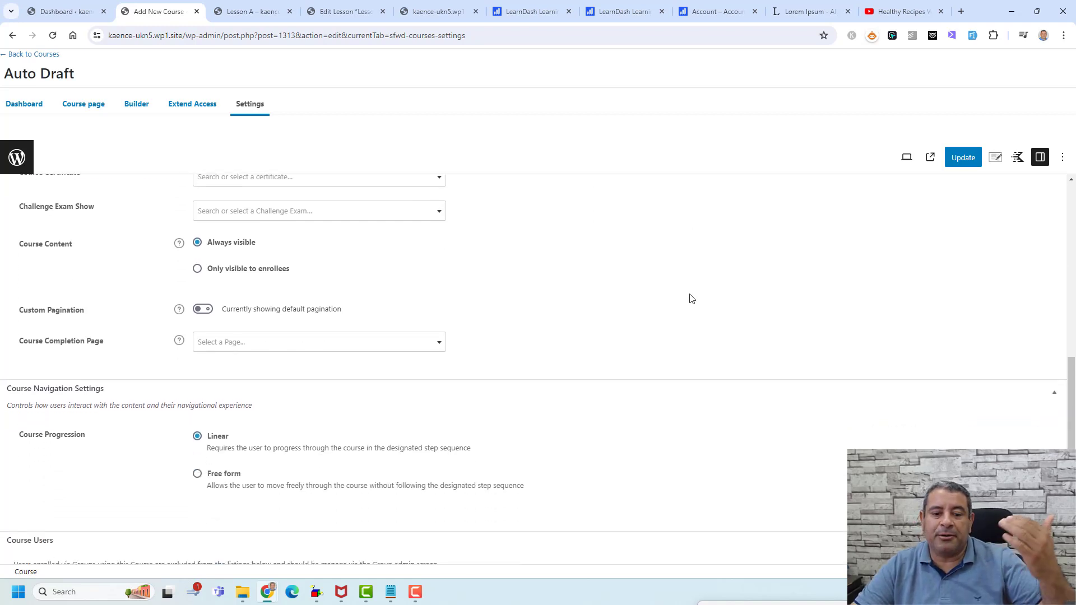
{"action": "scroll", "coordinate": [692, 298], "scroll_direction": "down", "scroll_amount": 3}
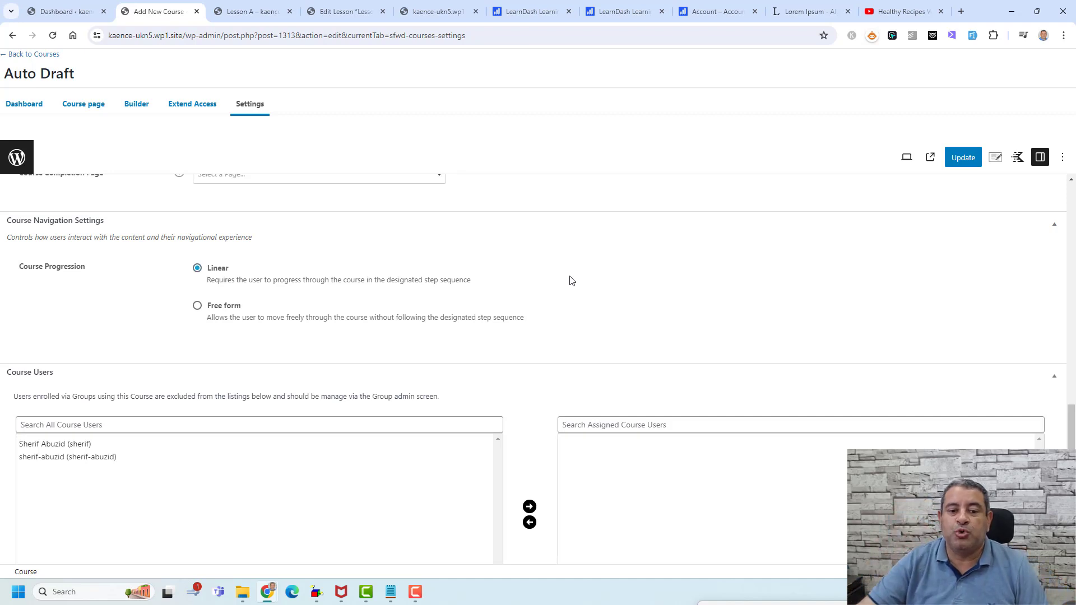
{"action": "left_click", "coordinate": [197, 305]}
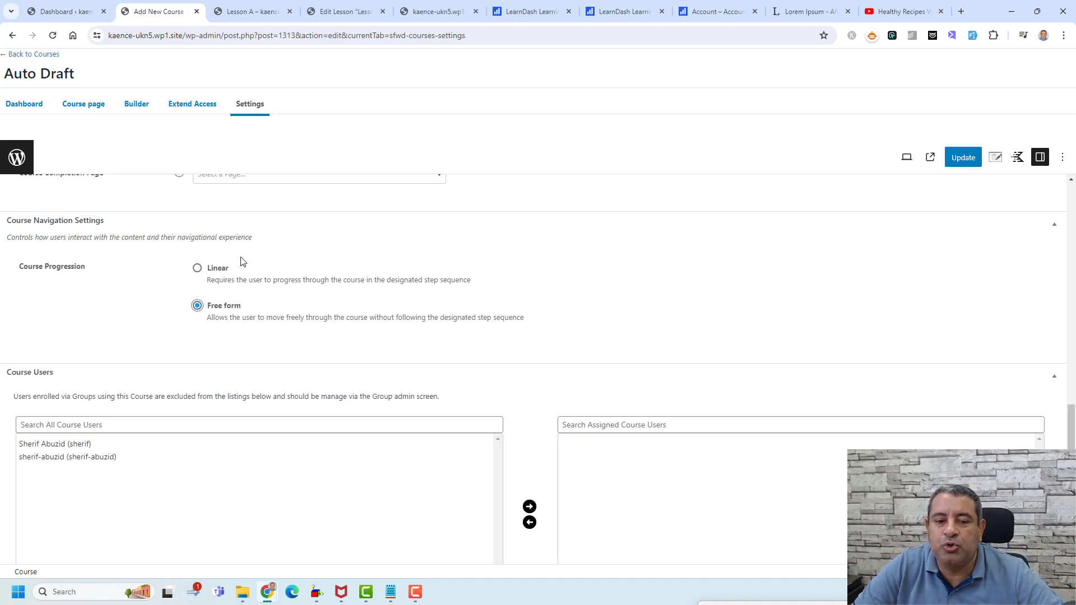
{"action": "left_click", "coordinate": [197, 268]}
{"action": "scroll", "coordinate": [485, 301], "scroll_direction": "up", "scroll_amount": 4}
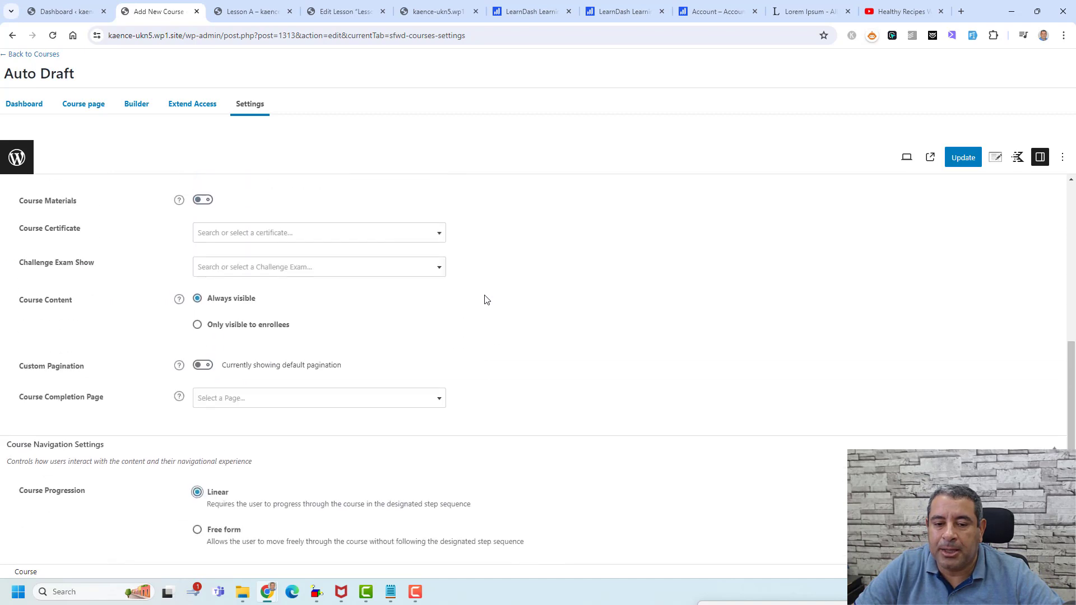
{"action": "scroll", "coordinate": [581, 315], "scroll_direction": "up", "scroll_amount": 5}
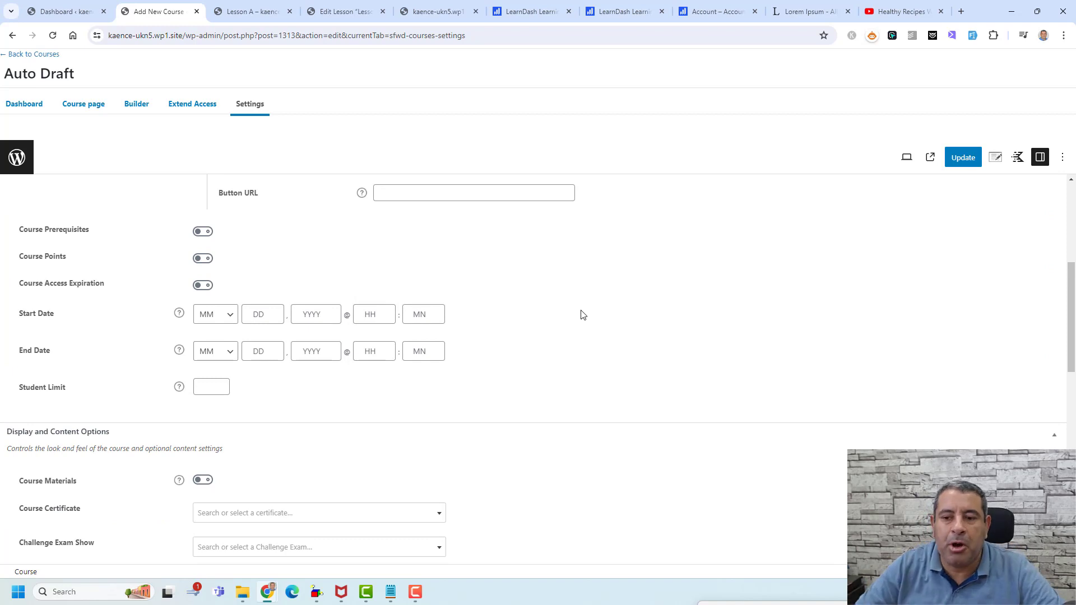
- Update the course settings and glance over the other open tabs
{"action": "left_click", "coordinate": [962, 159]}
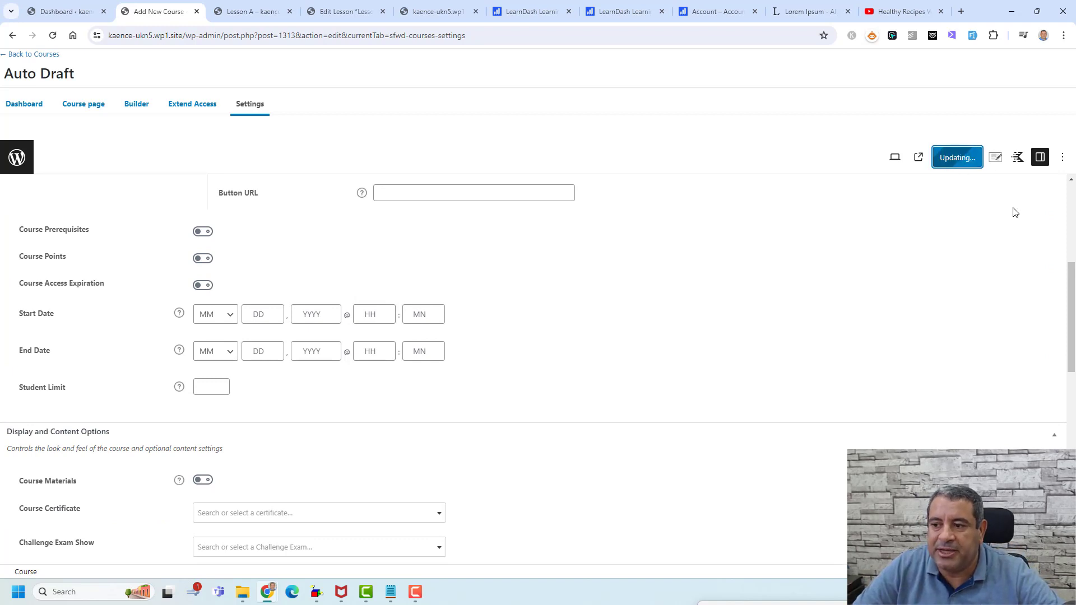
{"action": "scroll", "coordinate": [566, 302], "scroll_direction": "up", "scroll_amount": 5}
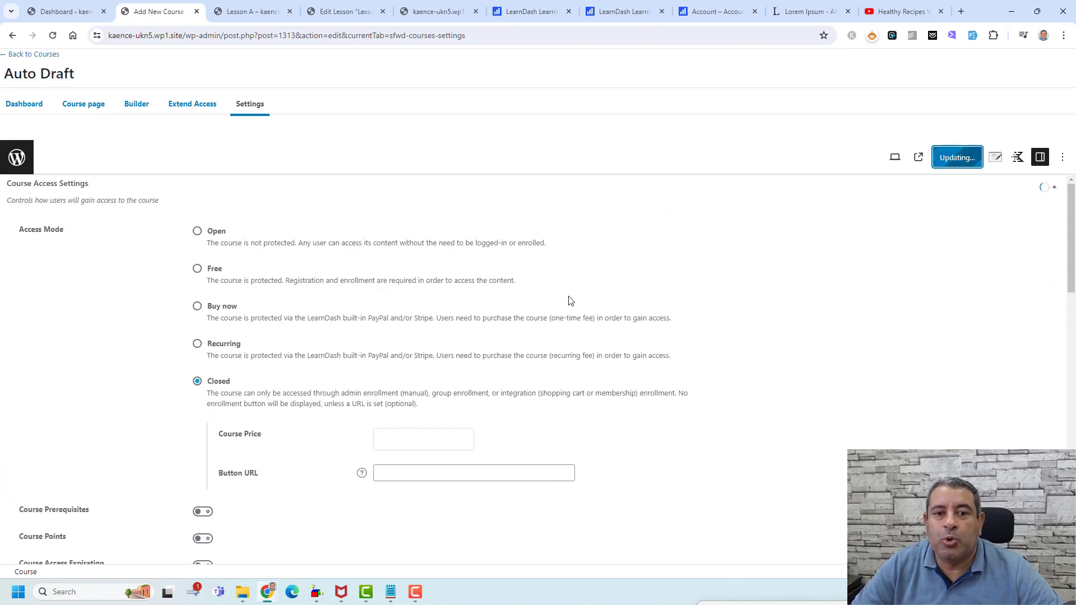
{"action": "left_click", "coordinate": [252, 11]}
{"action": "left_click", "coordinate": [348, 8]}
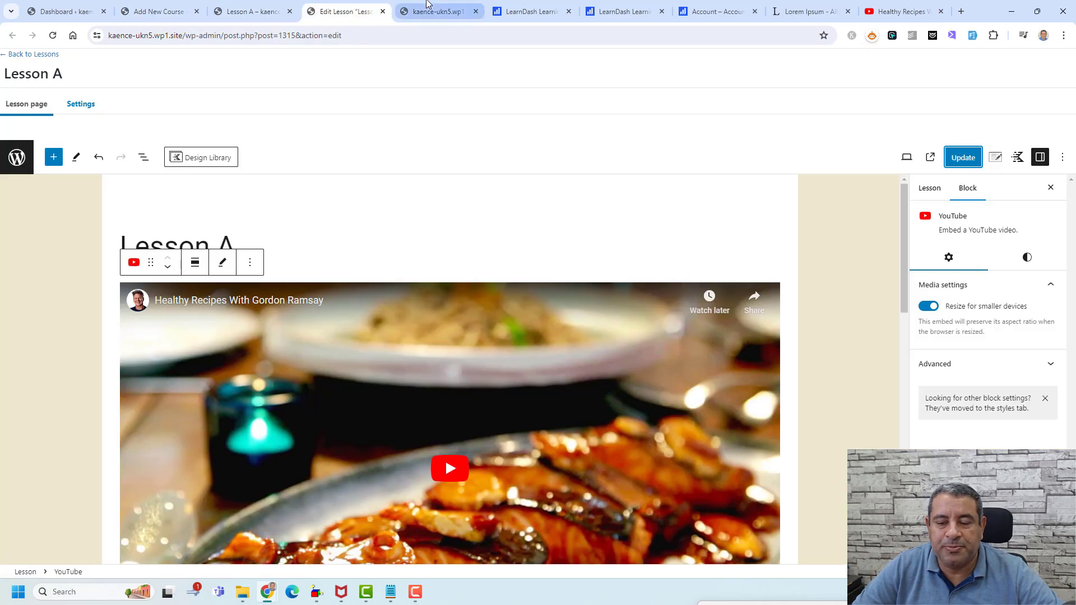
{"action": "left_click", "coordinate": [427, 6]}
{"action": "left_click", "coordinate": [279, 5]}
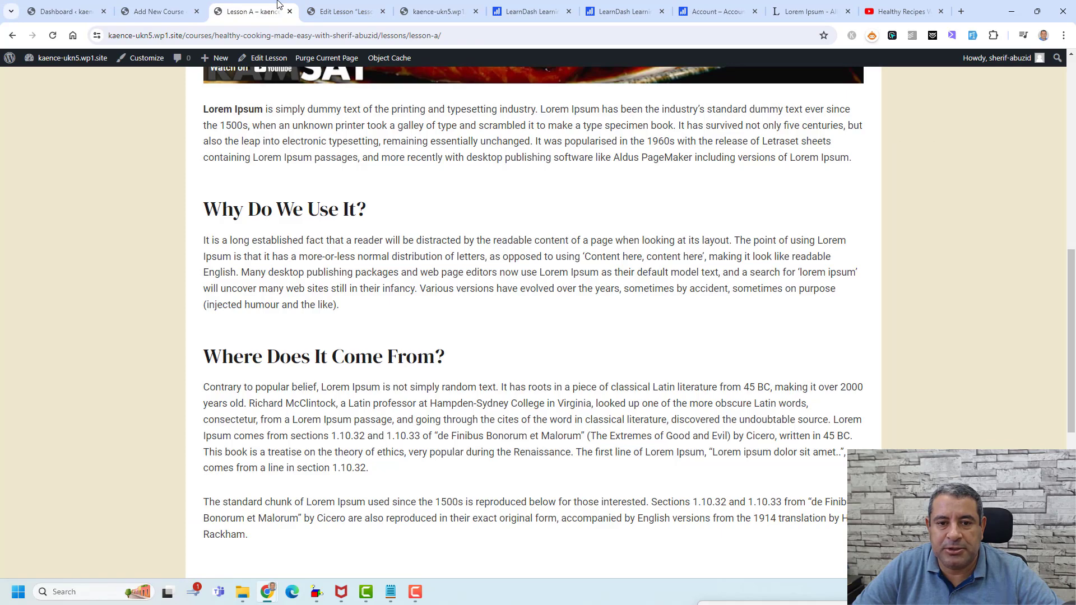
{"action": "scroll", "coordinate": [238, 124], "scroll_direction": "up", "scroll_amount": 10}
{"action": "left_click", "coordinate": [185, 7]}
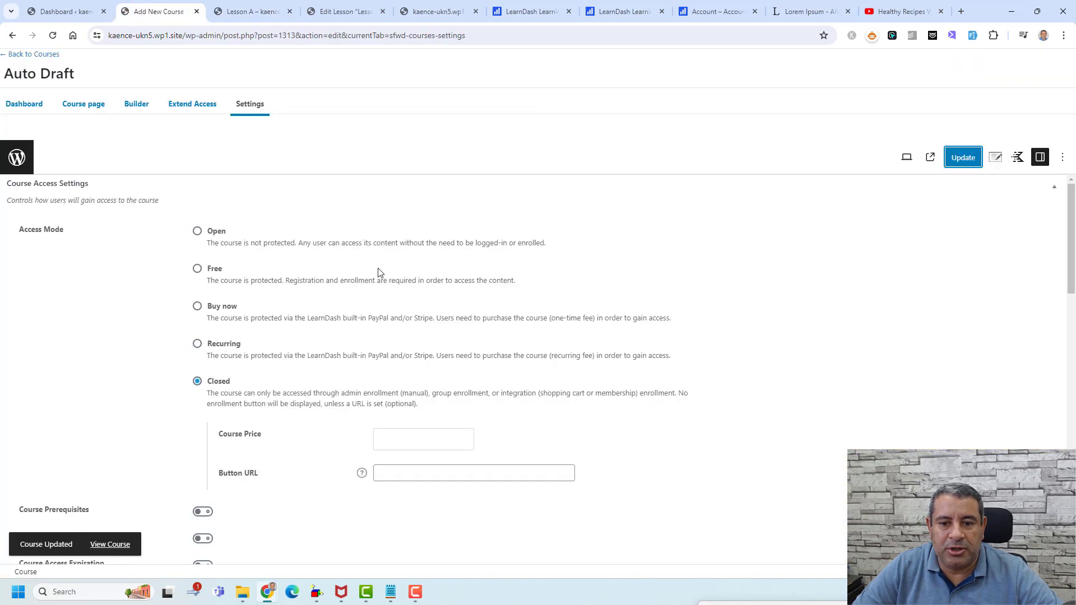
{"action": "left_click", "coordinate": [81, 105]}
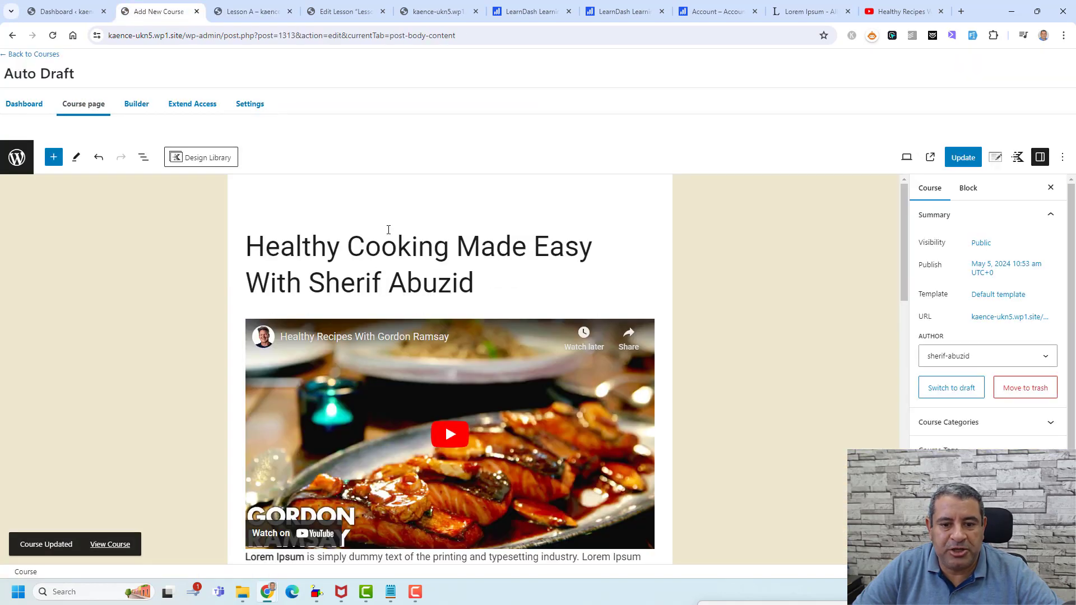
- Open the live course page in a new tab and go to Lesson A from Course Content
{"action": "right_click", "coordinate": [930, 157]}
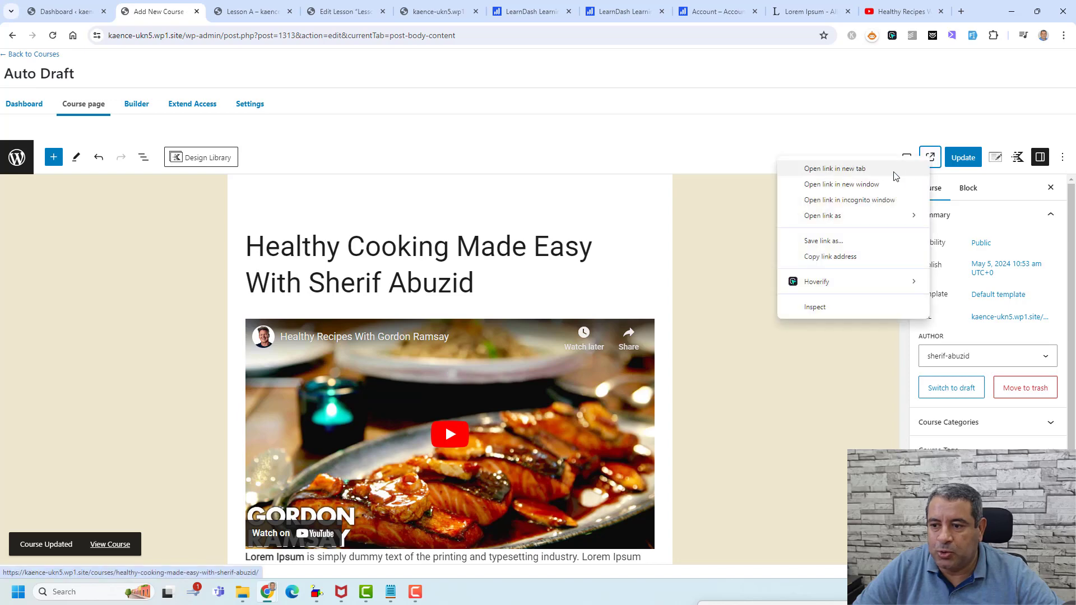
{"action": "left_click", "coordinate": [895, 169]}
{"action": "left_click", "coordinate": [232, 12]}
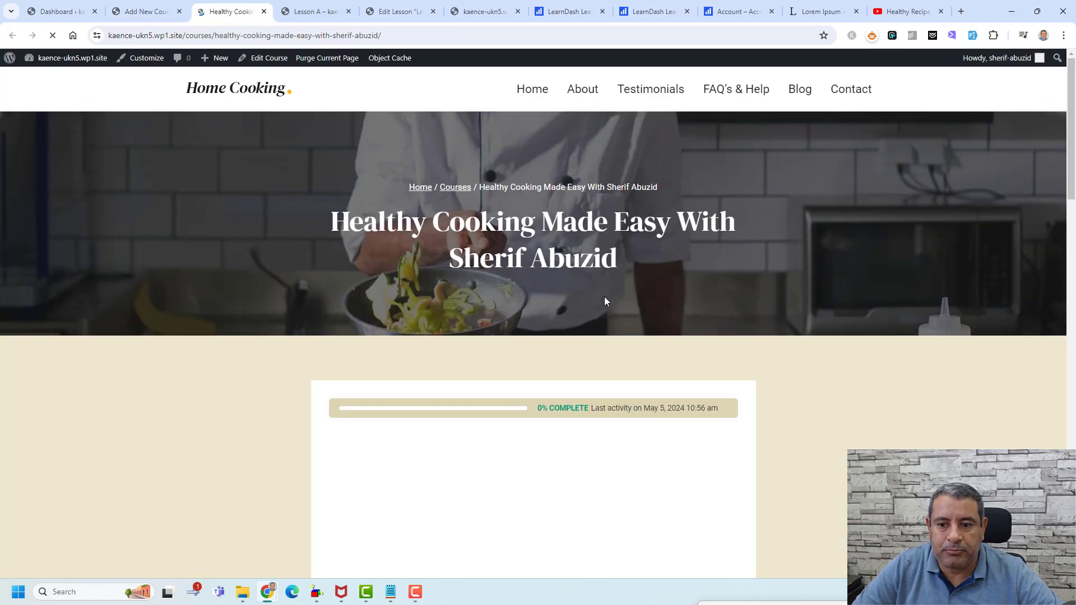
{"action": "scroll", "coordinate": [771, 280], "scroll_direction": "down", "scroll_amount": 9}
{"action": "scroll", "coordinate": [772, 277], "scroll_direction": "up", "scroll_amount": 8}
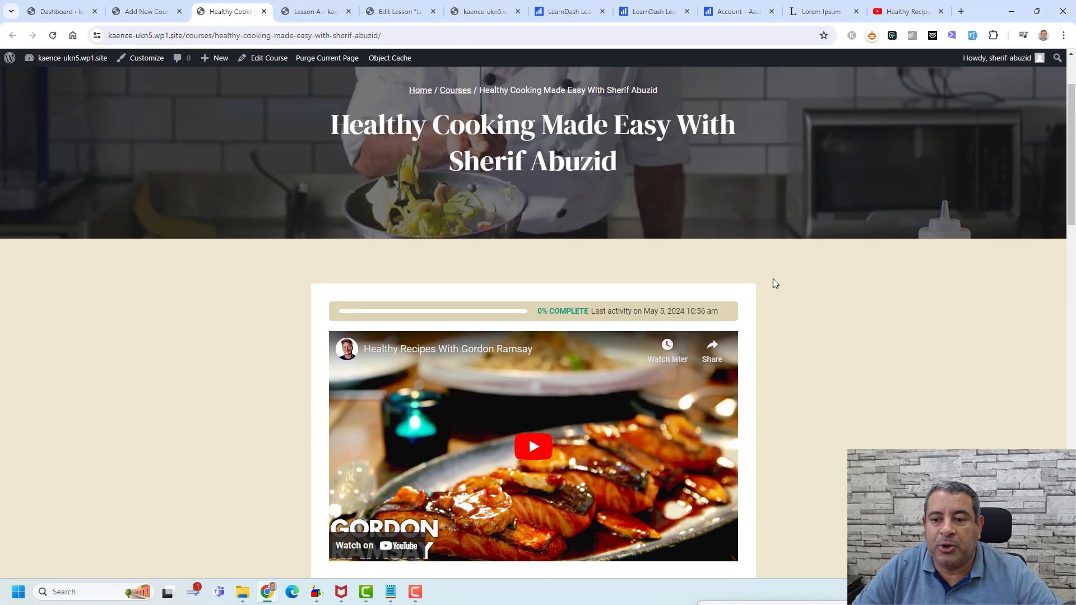
{"action": "scroll", "coordinate": [772, 278], "scroll_direction": "down", "scroll_amount": 15}
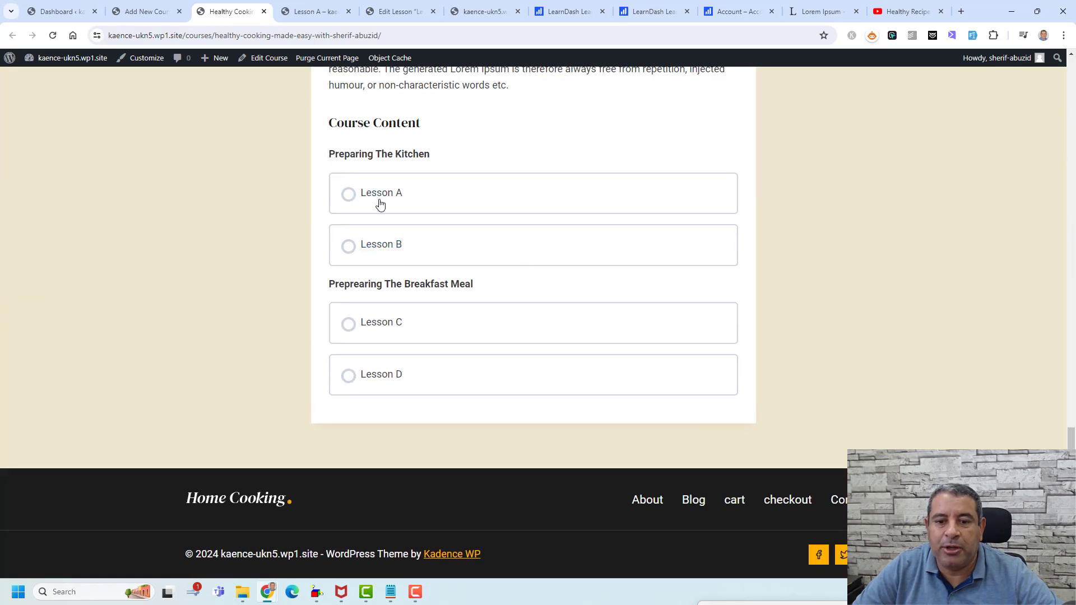
{"action": "left_click", "coordinate": [380, 205]}
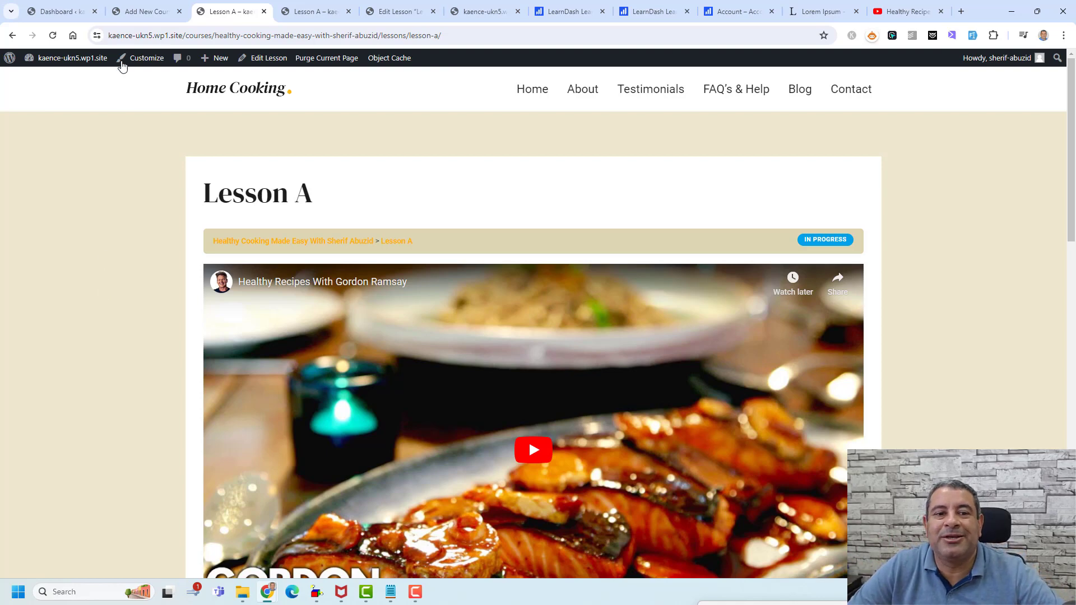
- Enable Focus Mode in LearnDash LMS Settings, save, and return to the Lesson A tab
{"action": "left_click", "coordinate": [134, 12]}
{"action": "left_click", "coordinate": [50, 12]}
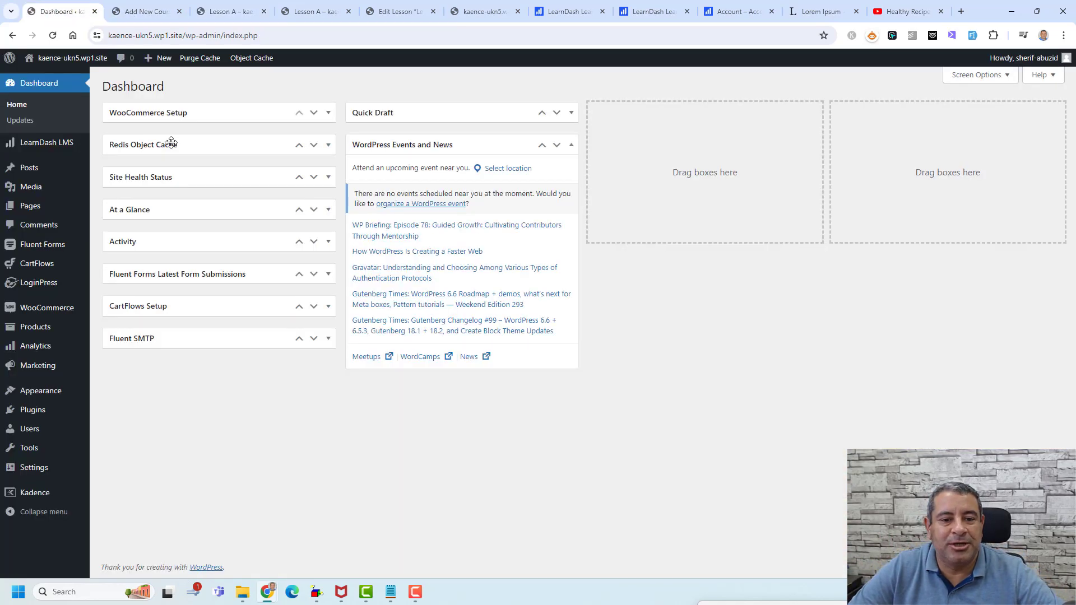
{"action": "mouse_move", "coordinate": [62, 144]}
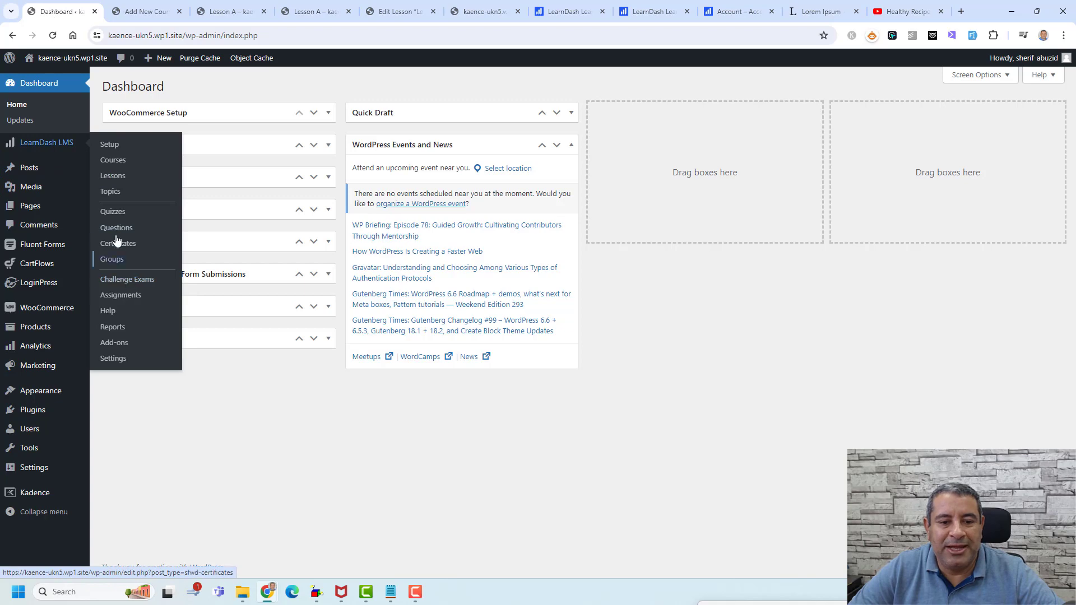
{"action": "left_click", "coordinate": [113, 359]}
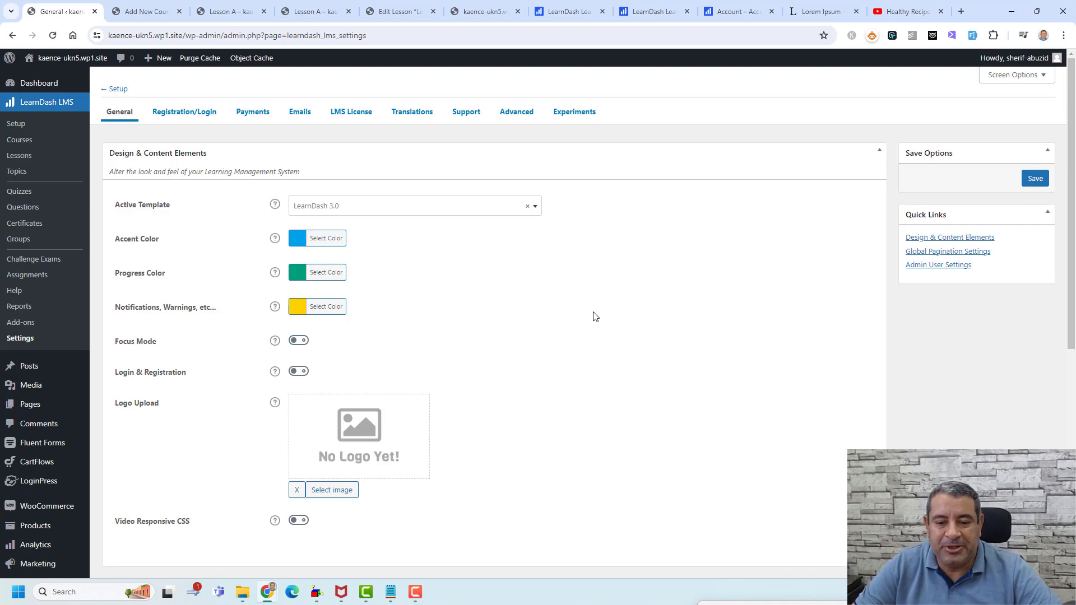
{"action": "scroll", "coordinate": [601, 310], "scroll_direction": "down", "scroll_amount": 1}
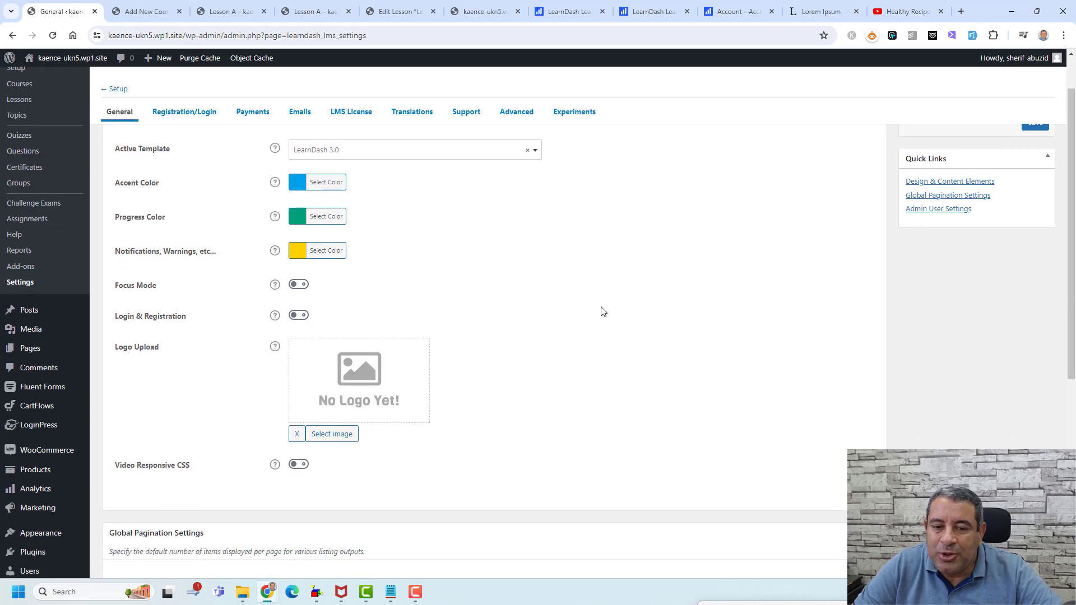
{"action": "left_click", "coordinate": [299, 284]}
{"action": "scroll", "coordinate": [779, 260], "scroll_direction": "up", "scroll_amount": 1}
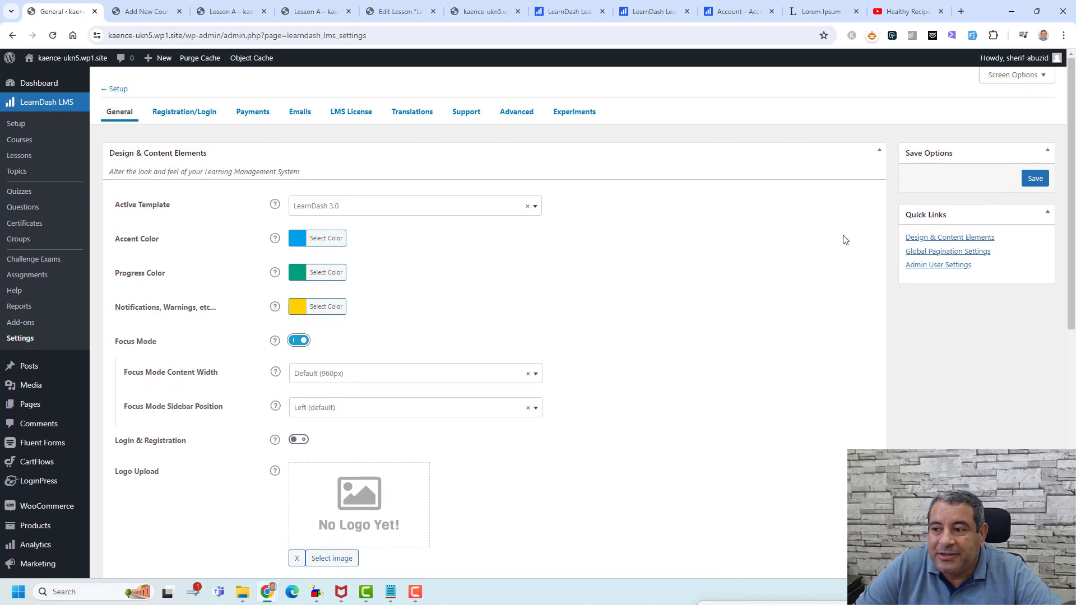
{"action": "left_click", "coordinate": [1035, 178]}
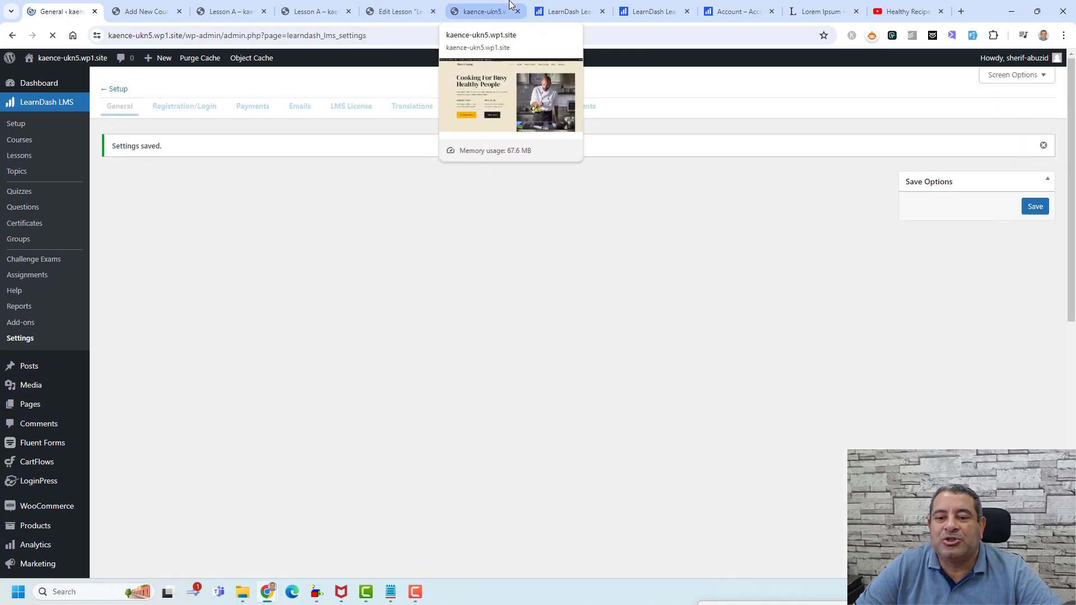
{"action": "left_click", "coordinate": [507, 8]}
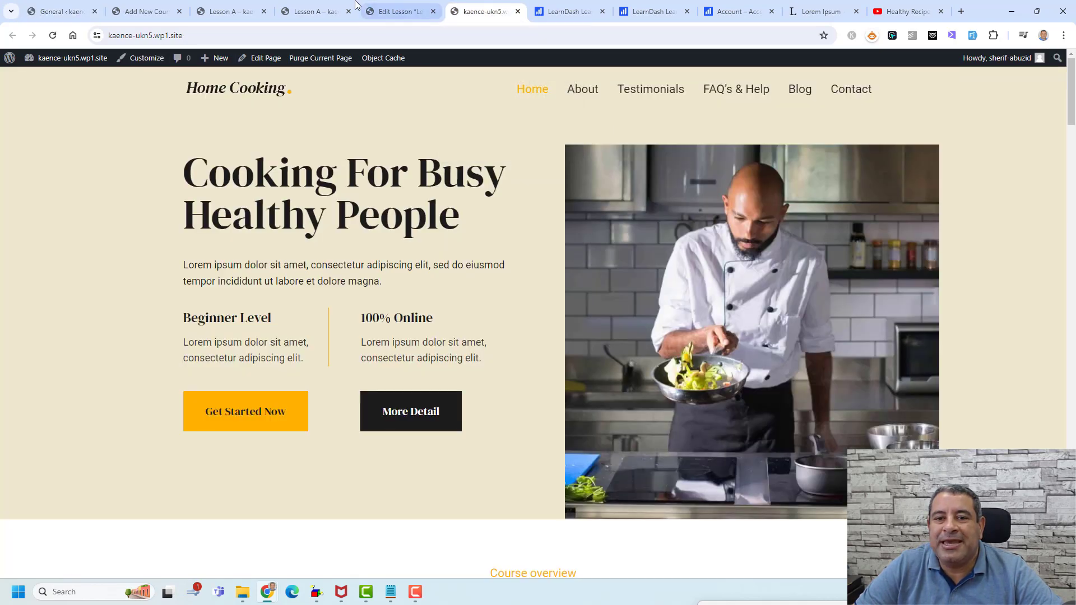
{"action": "left_click", "coordinate": [315, 7]}
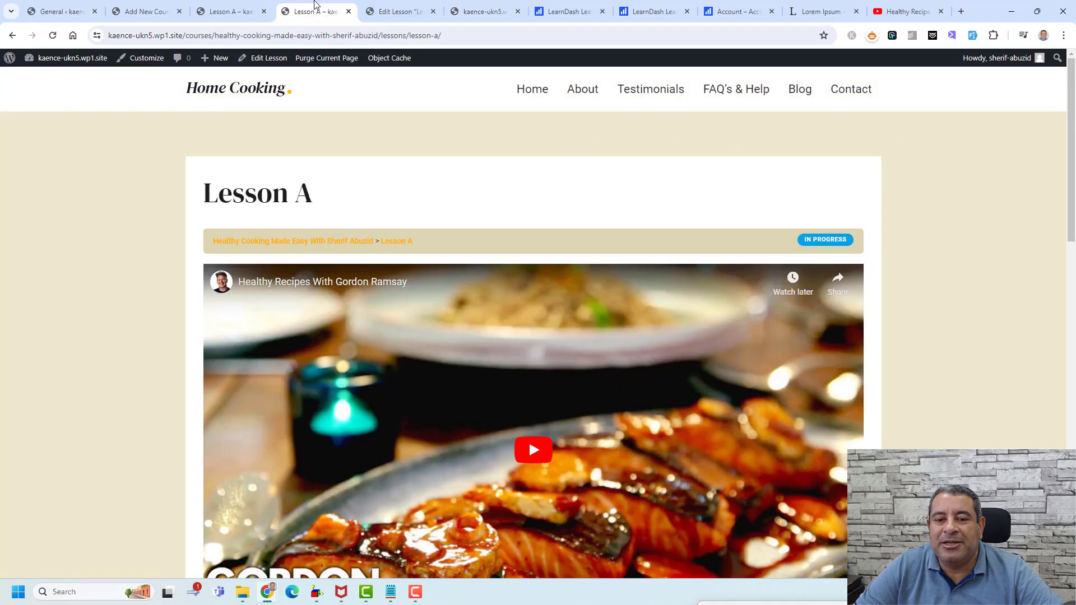
- Reload Lesson A and scroll through it to check the Focus Mode layout
{"action": "left_click", "coordinate": [53, 35]}
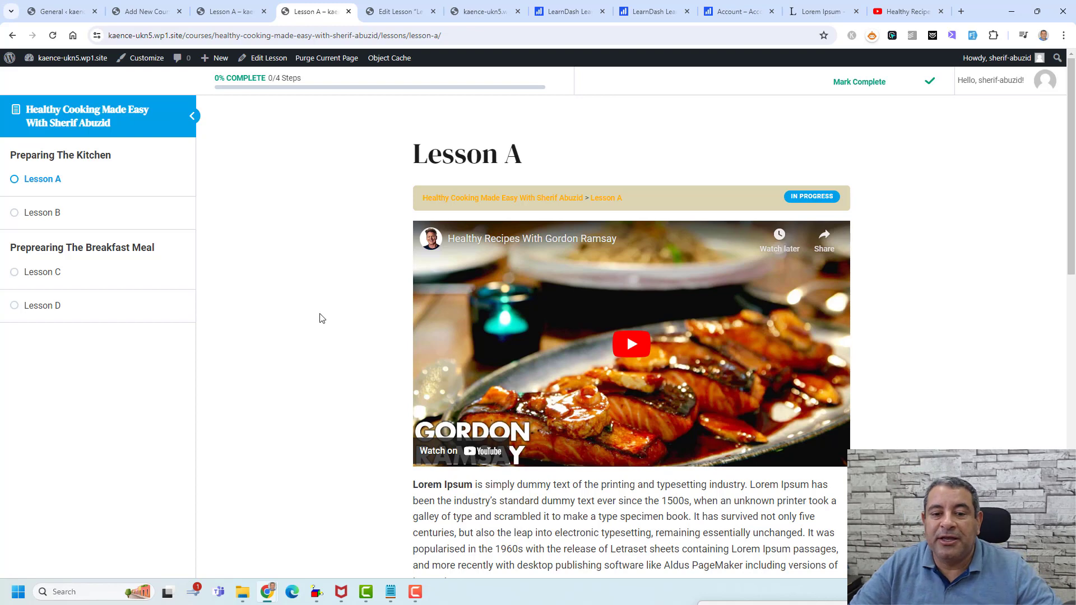
{"action": "scroll", "coordinate": [322, 319], "scroll_direction": "down", "scroll_amount": 6}
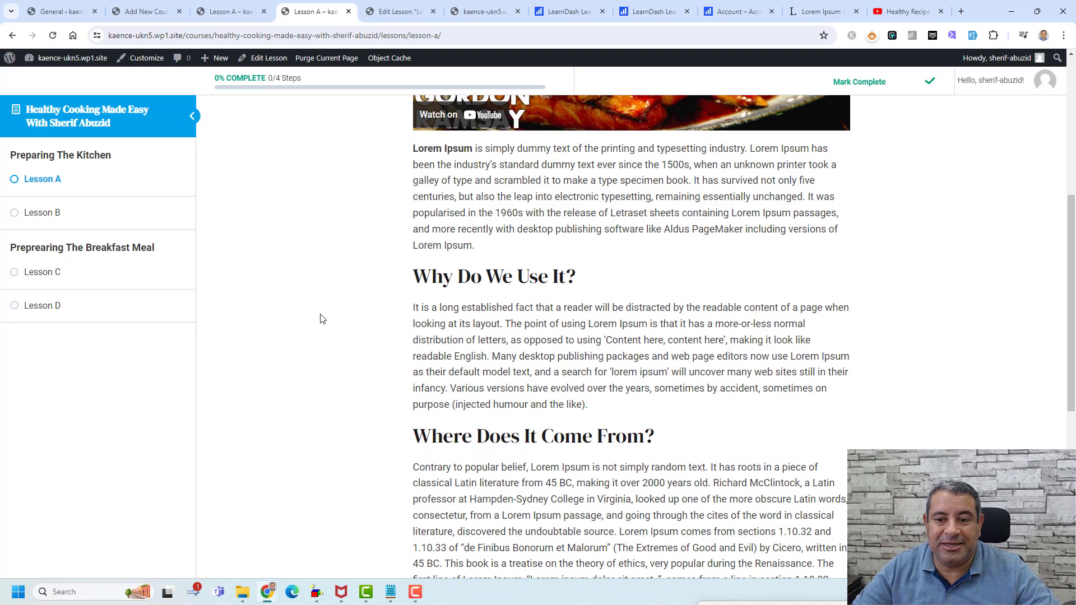
{"action": "scroll", "coordinate": [322, 319], "scroll_direction": "up", "scroll_amount": 6}
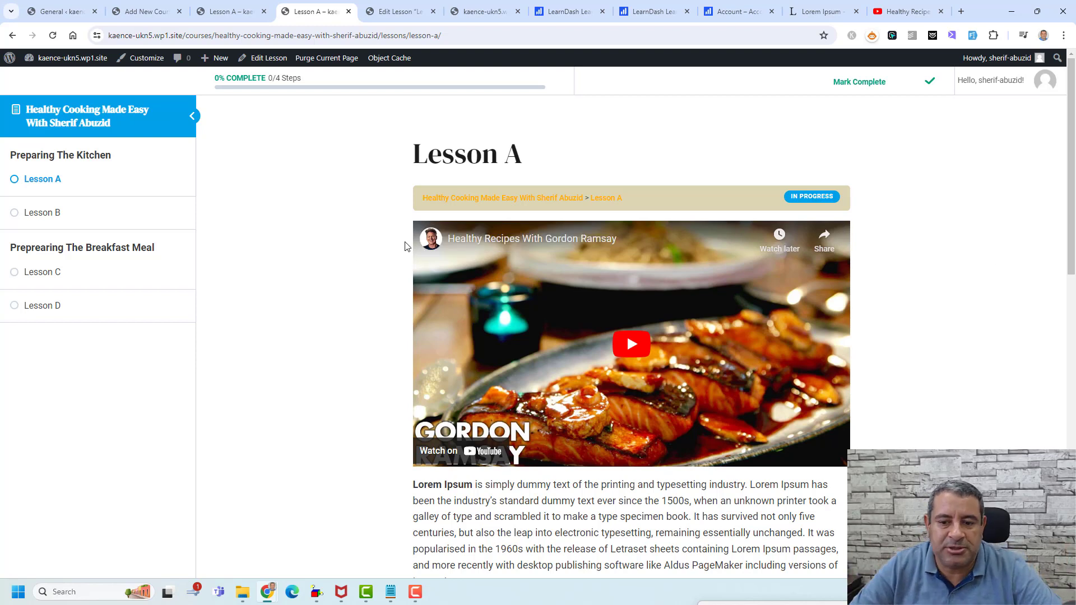
- Set Focus Mode content width to Wide (1180px) and sidebar position to Right, then save
{"action": "left_click", "coordinate": [72, 5]}
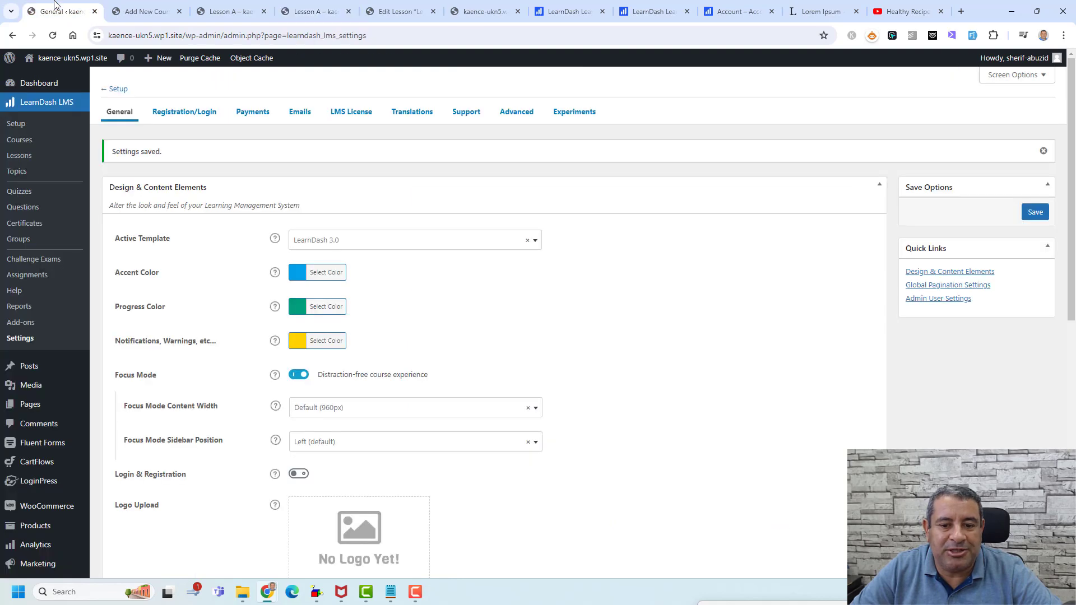
{"action": "scroll", "coordinate": [447, 295], "scroll_direction": "down", "scroll_amount": 3}
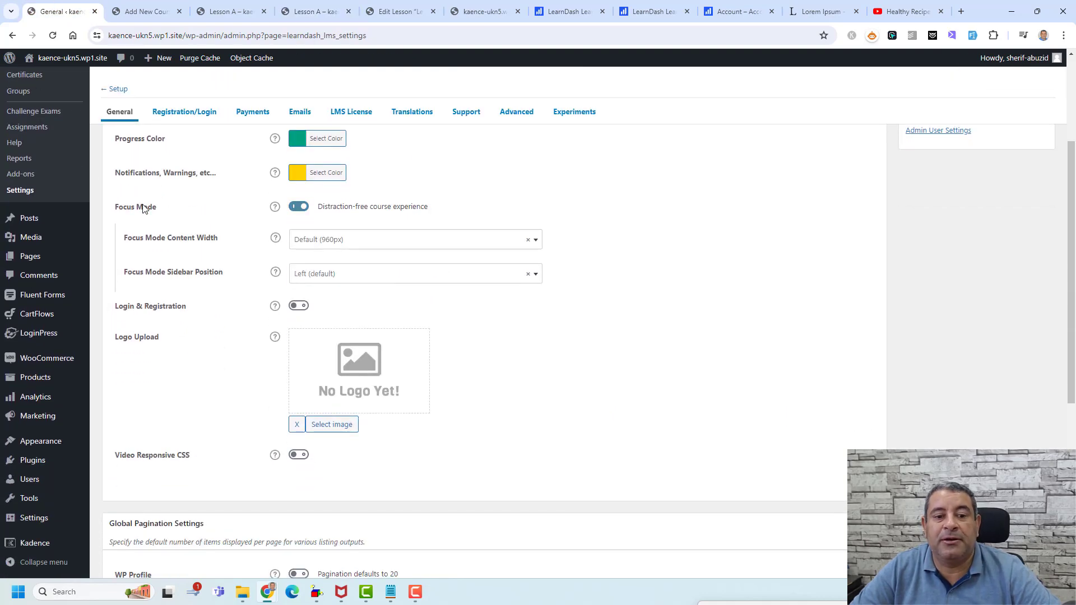
{"action": "left_click", "coordinate": [323, 239]}
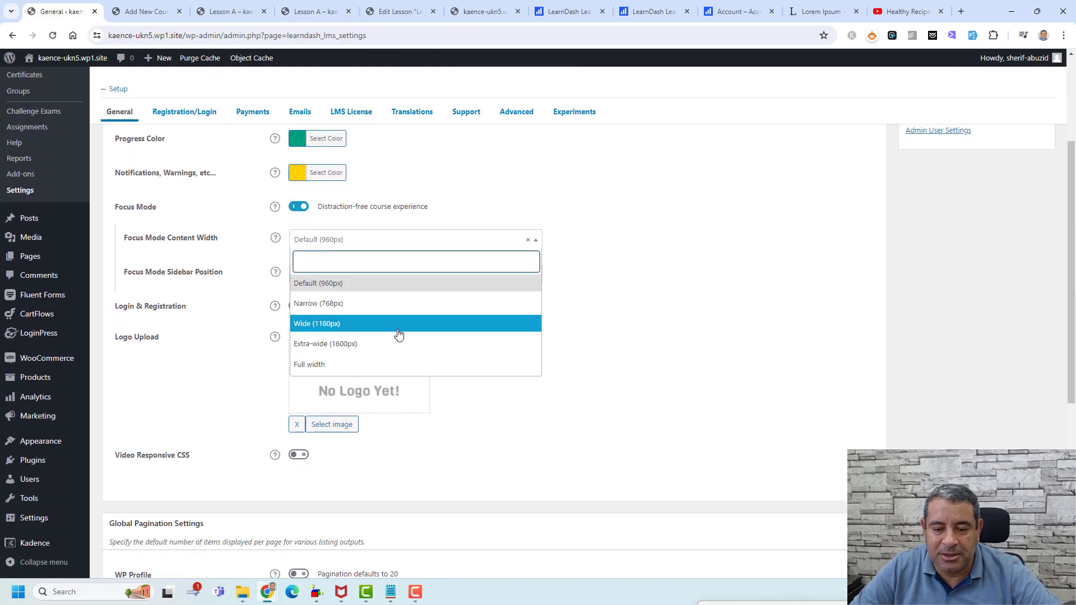
{"action": "left_click", "coordinate": [397, 329]}
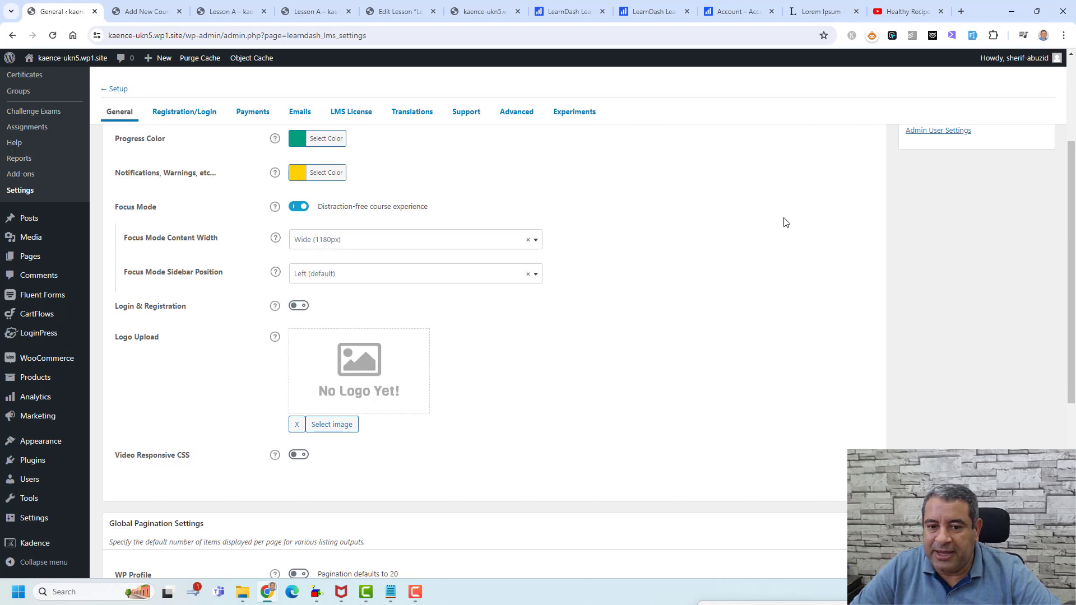
{"action": "left_click", "coordinate": [505, 280]}
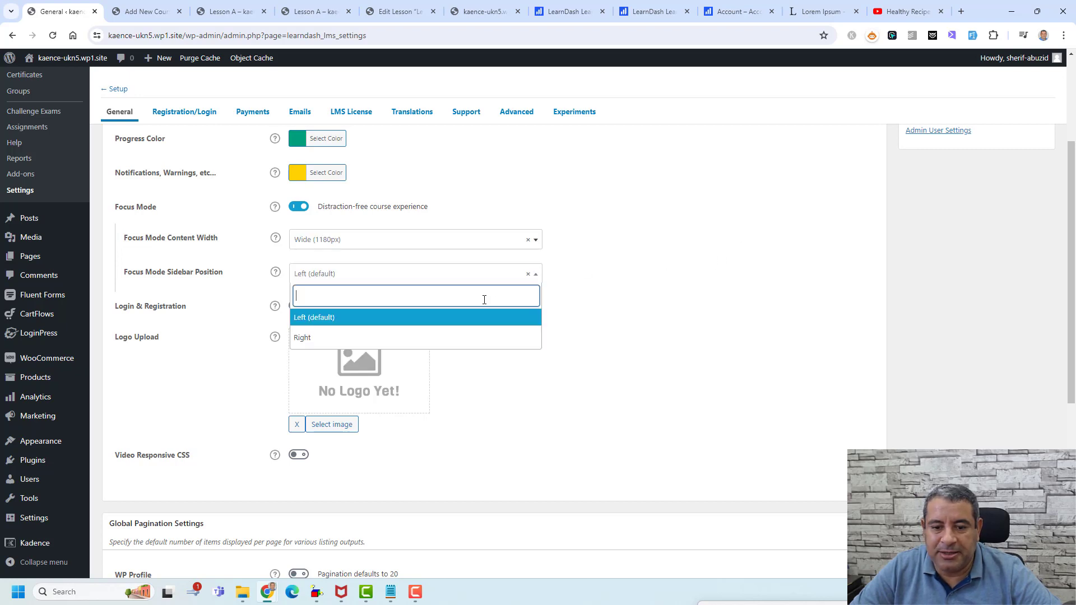
{"action": "left_click", "coordinate": [476, 335]}
{"action": "scroll", "coordinate": [710, 339], "scroll_direction": "up", "scroll_amount": 3}
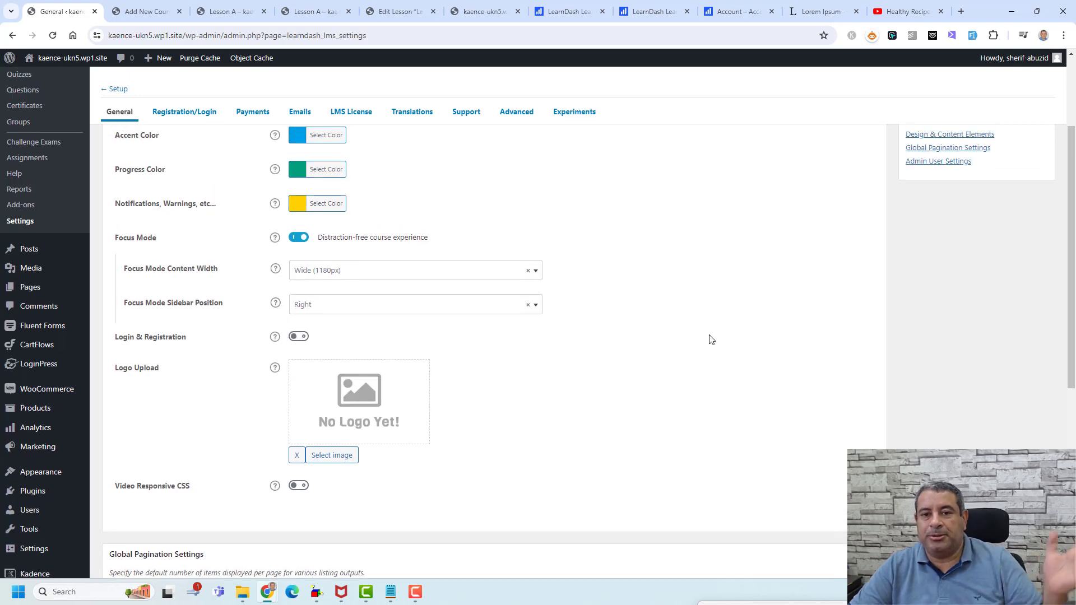
{"action": "left_click", "coordinate": [1033, 214]}
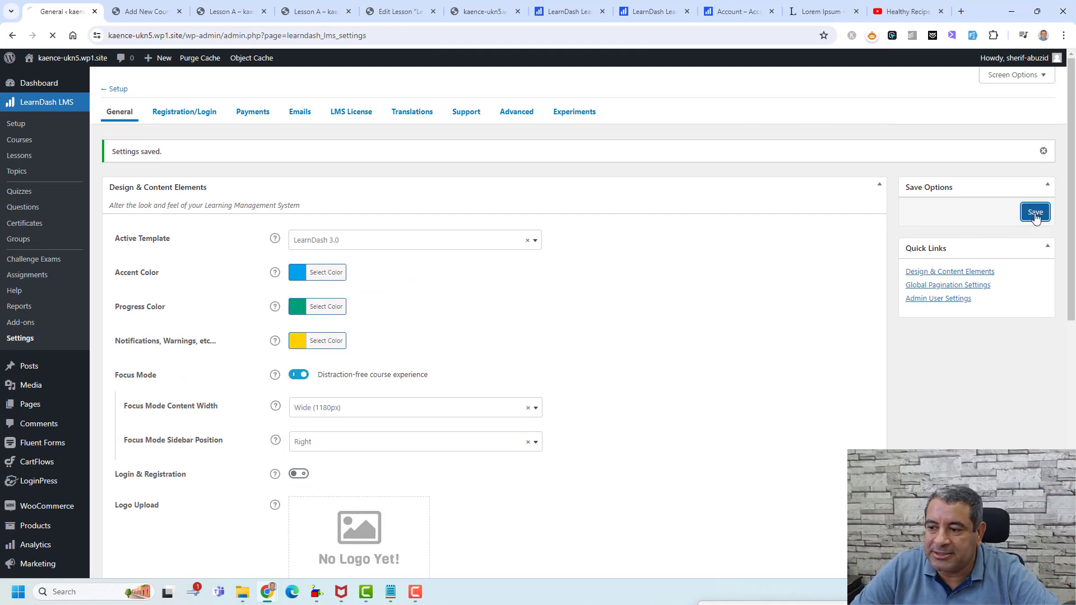
- Reload Lesson A to check the right-side course sidebar
{"action": "left_click", "coordinate": [227, 10]}
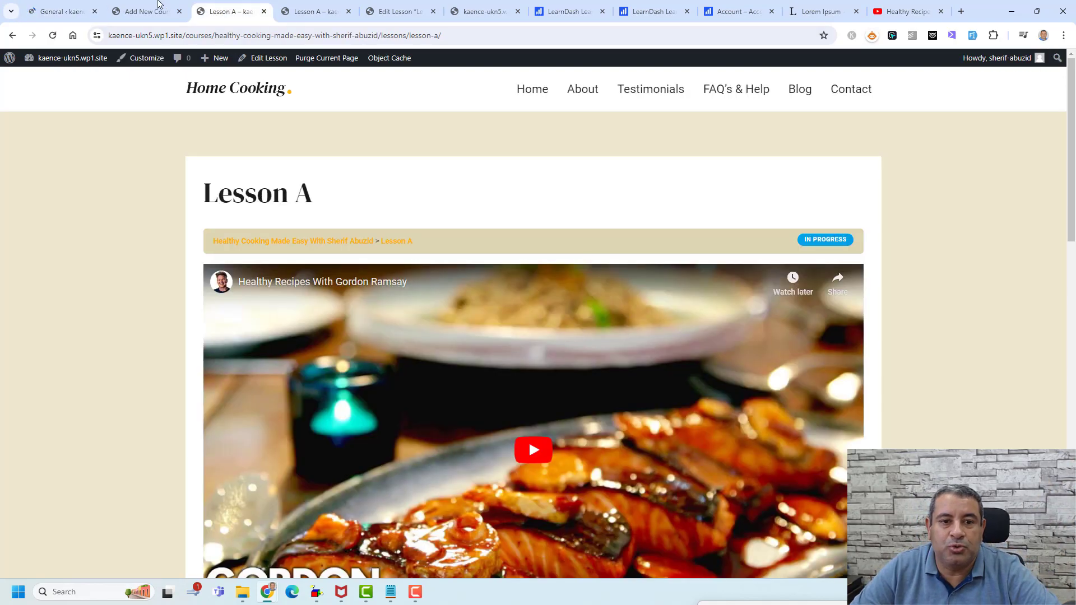
{"action": "left_click", "coordinate": [146, 8]}
{"action": "left_click", "coordinate": [305, 9]}
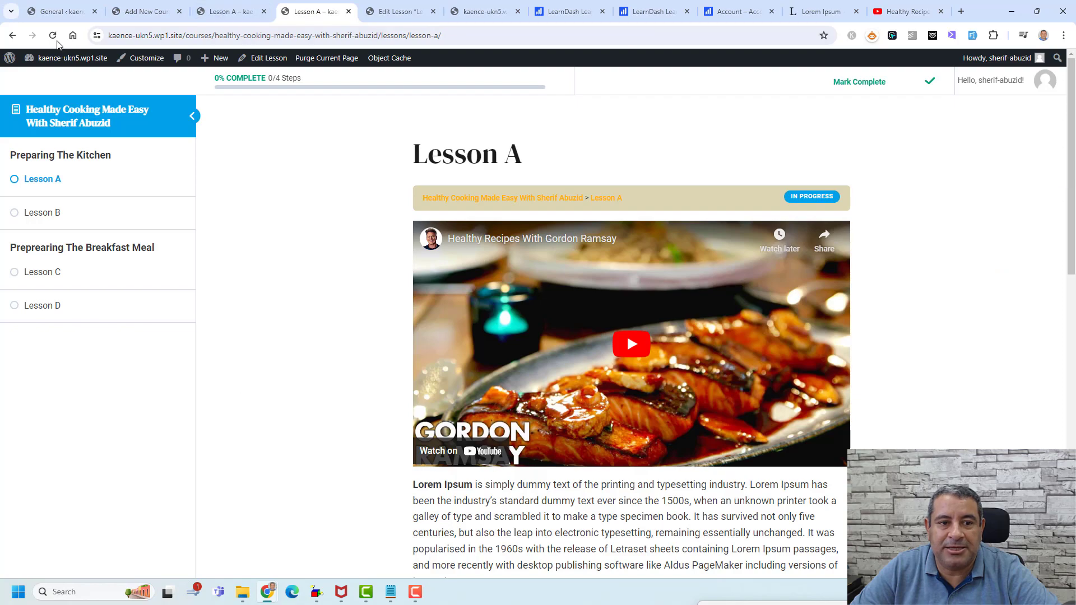
{"action": "left_click", "coordinate": [52, 35]}
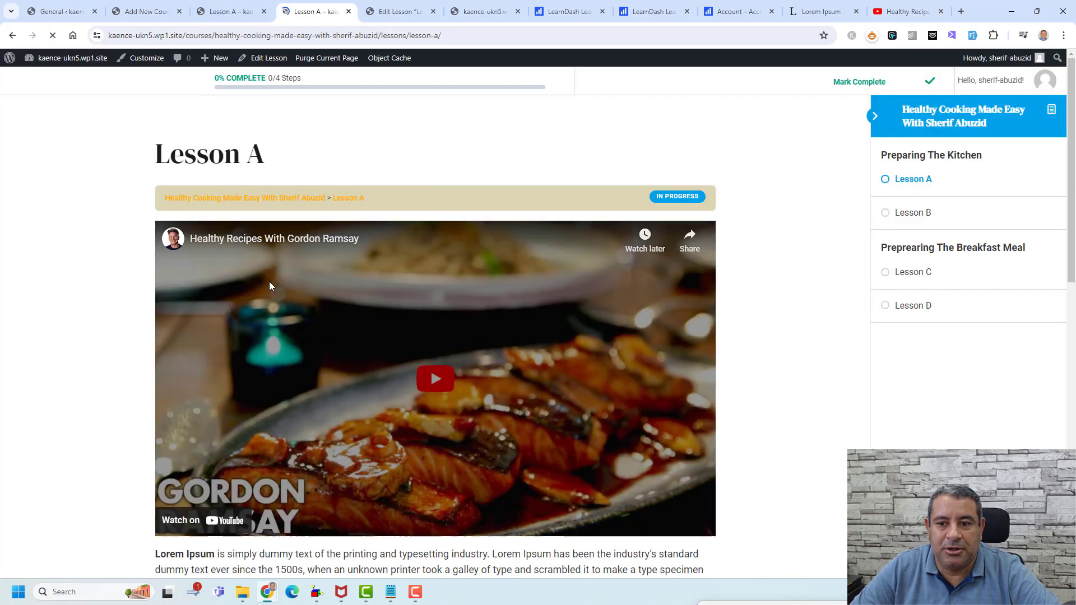
{"action": "scroll", "coordinate": [476, 354], "scroll_direction": "down", "scroll_amount": 7}
{"action": "scroll", "coordinate": [476, 354], "scroll_direction": "up", "scroll_amount": 8}
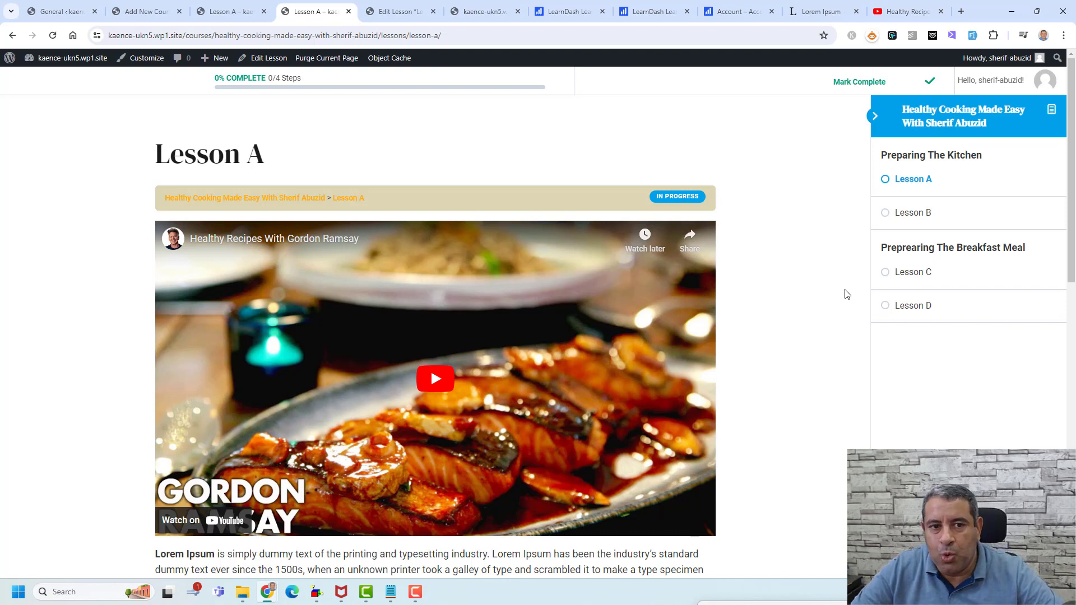
- Go from the LearnDash settings to the Add New Plugin page
{"action": "left_click", "coordinate": [60, 6]}
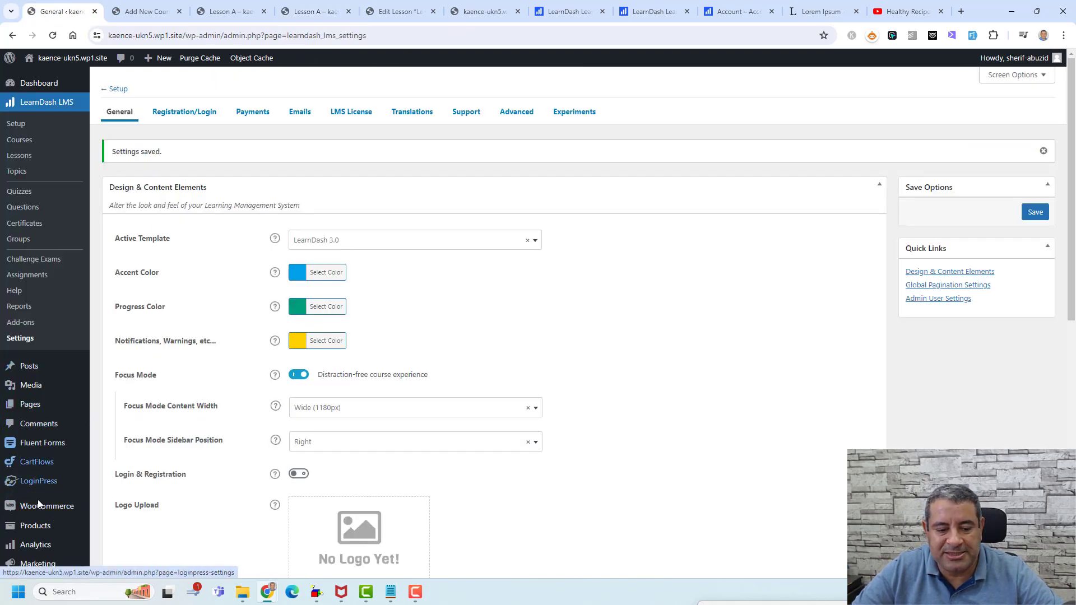
{"action": "scroll", "coordinate": [46, 385], "scroll_direction": "down", "scroll_amount": 2}
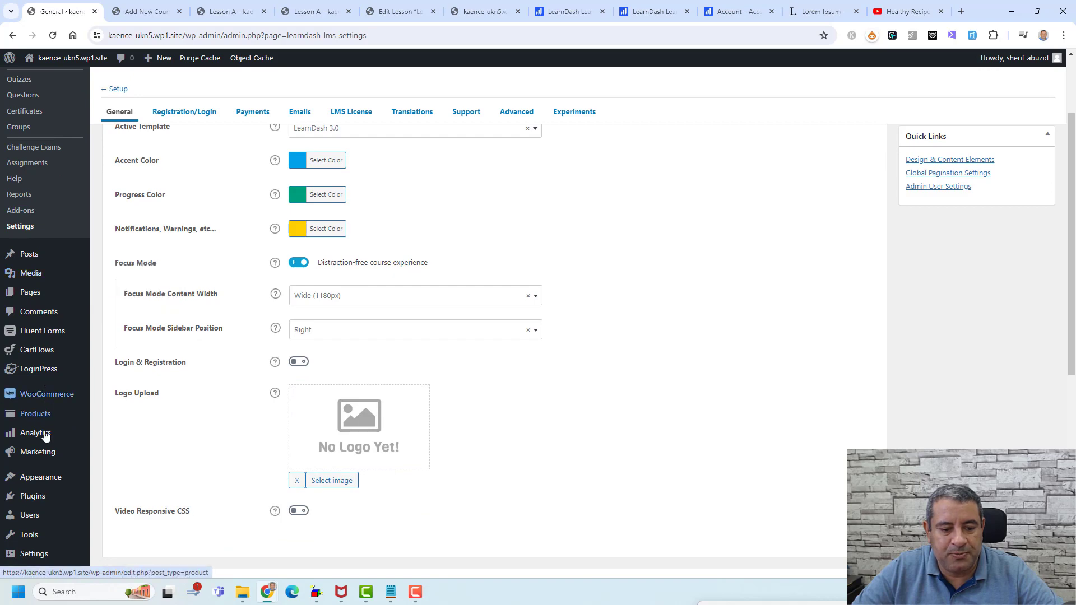
{"action": "left_click", "coordinate": [124, 510]}
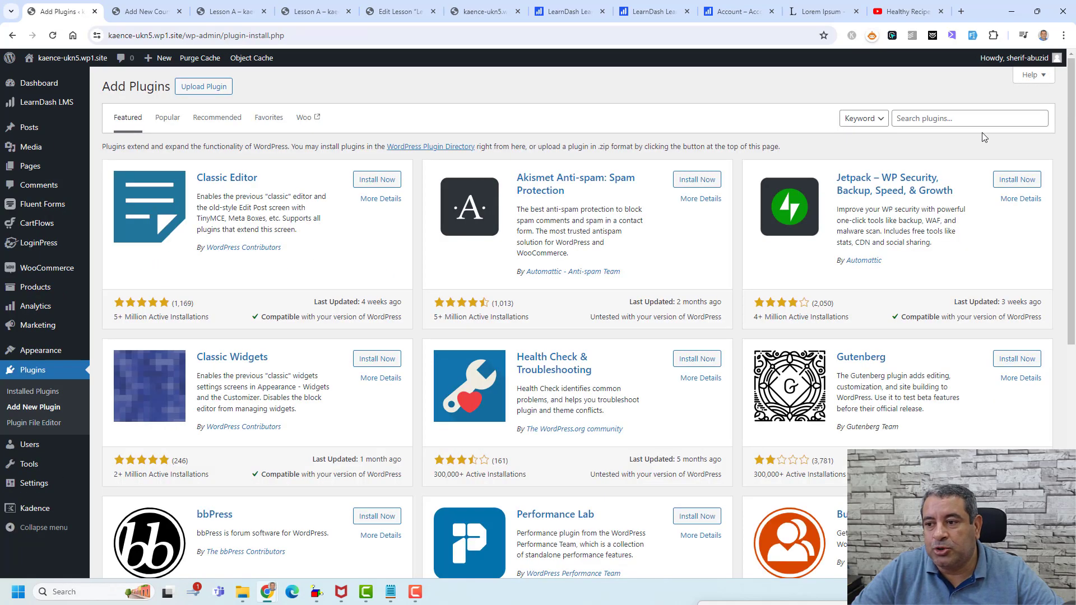
- Search plugins for 'Woocommerce', finding the WooCommerce plugin already active
{"action": "left_click", "coordinate": [969, 119]}
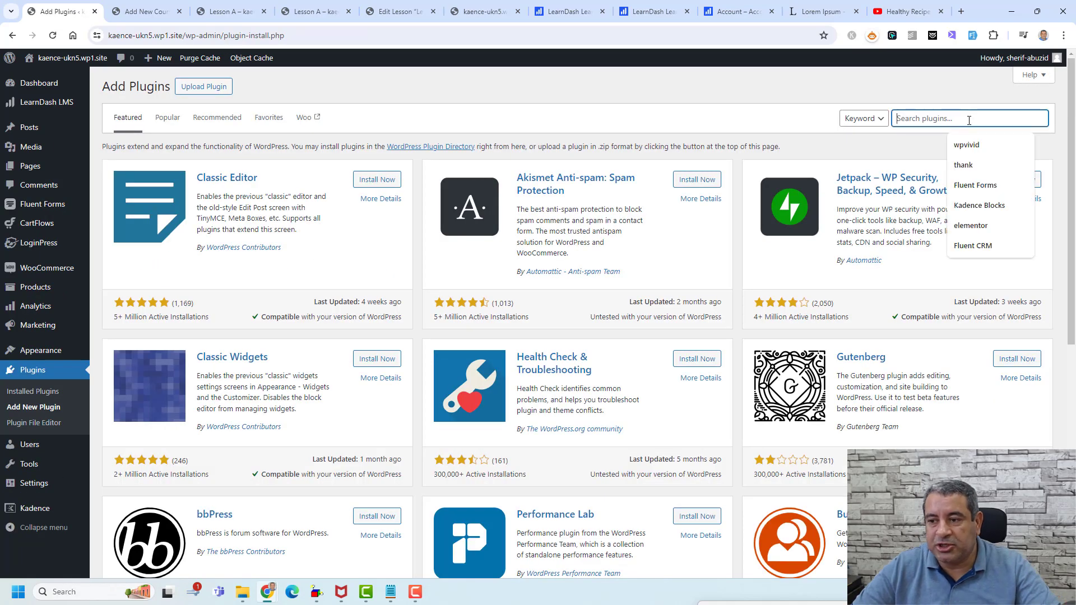
{"action": "type", "text": "Woocommerce"}
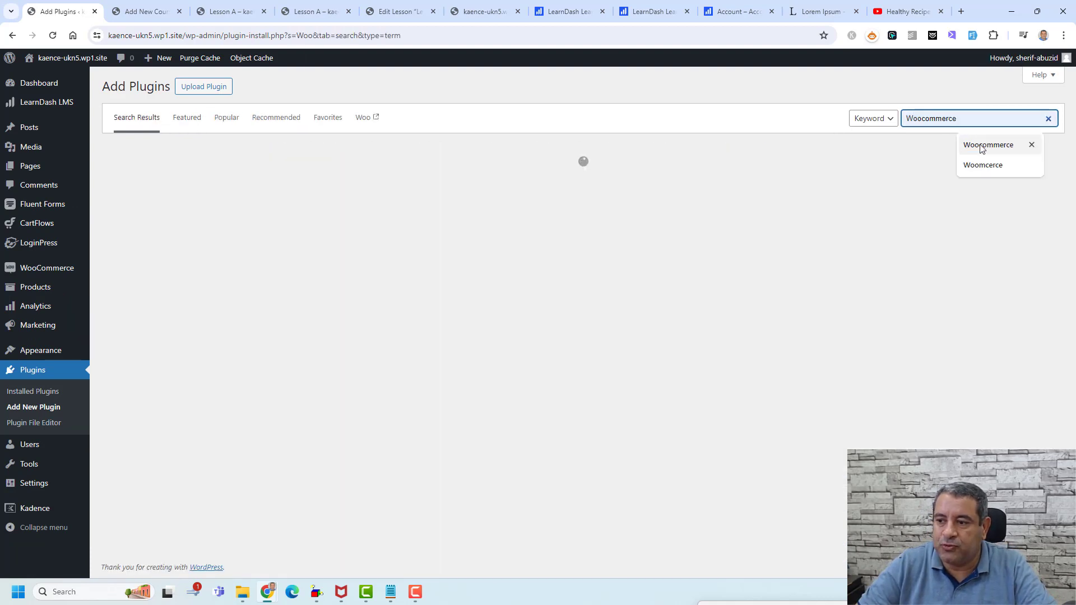
{"action": "left_click", "coordinate": [980, 147]}
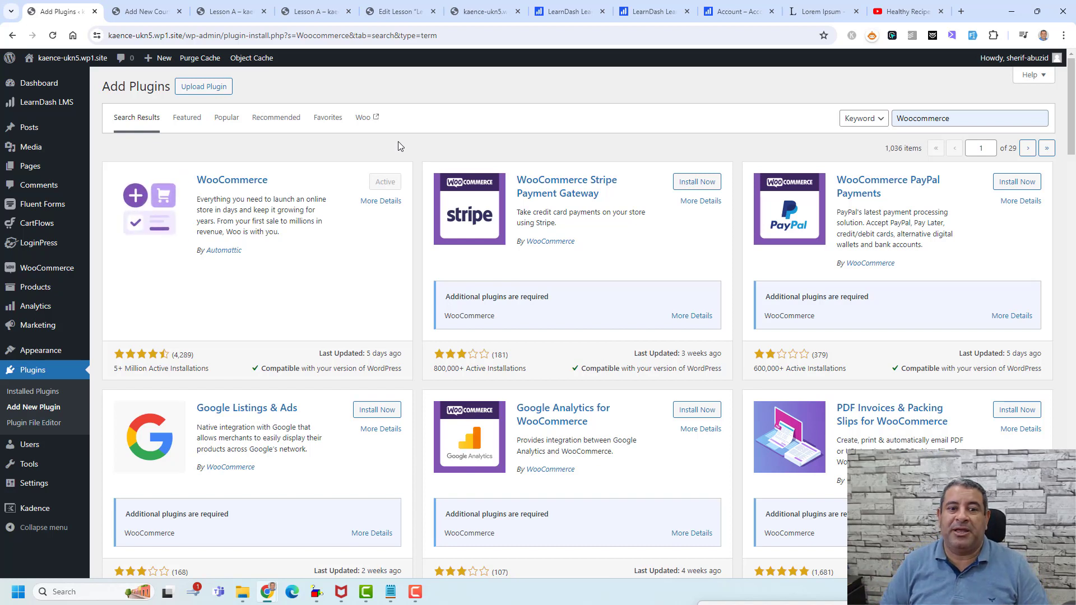
{"action": "mouse_move", "coordinate": [73, 107]}
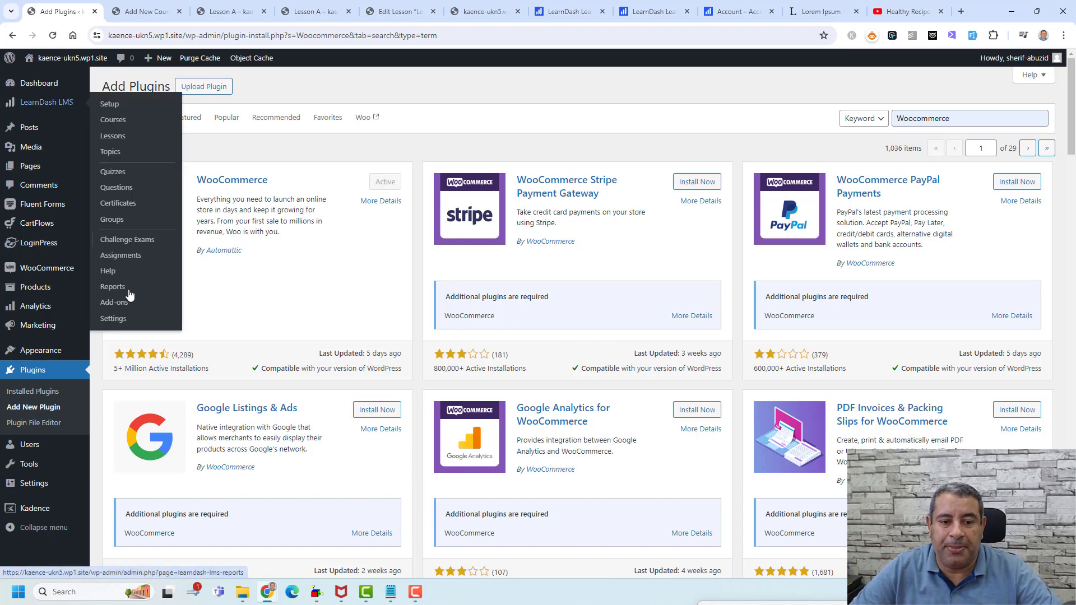
- Check the WooCommerce for LearnDash add-on on the Add-ons page, then open WooCommerce Settings
{"action": "left_click", "coordinate": [114, 302]}
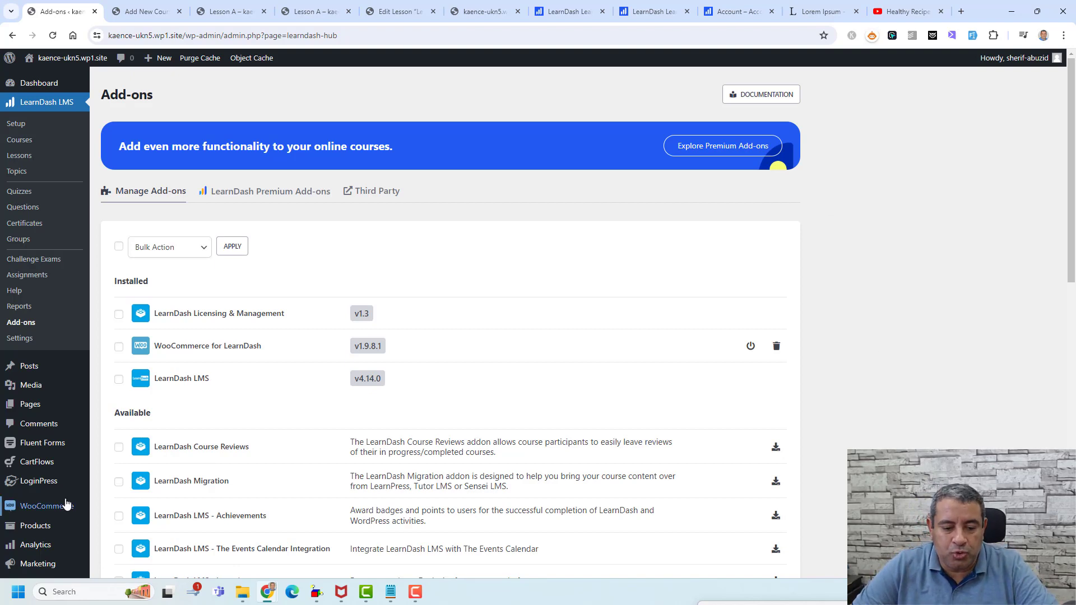
{"action": "left_click", "coordinate": [114, 514]}
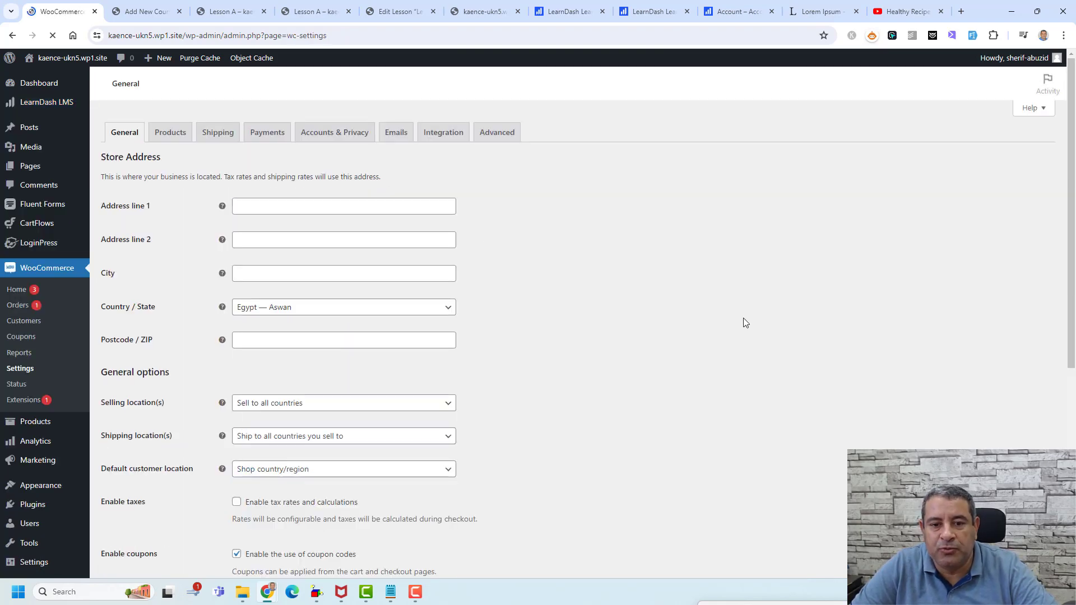
- Review the Accounts & Privacy, Payments and USD currency settings, then start a new product
{"action": "left_click", "coordinate": [322, 133]}
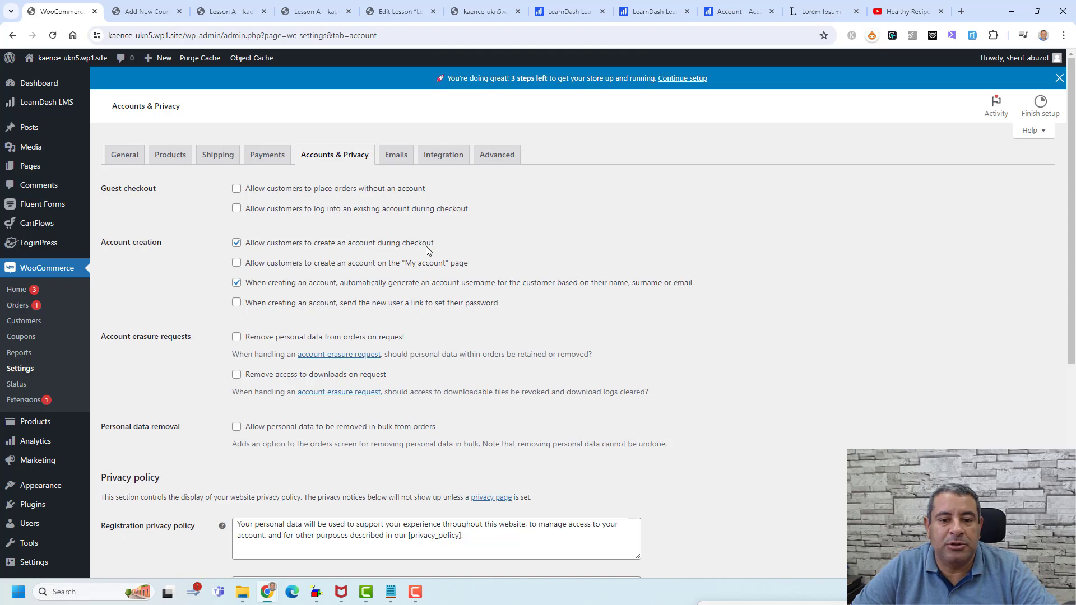
{"action": "left_click", "coordinate": [265, 161]}
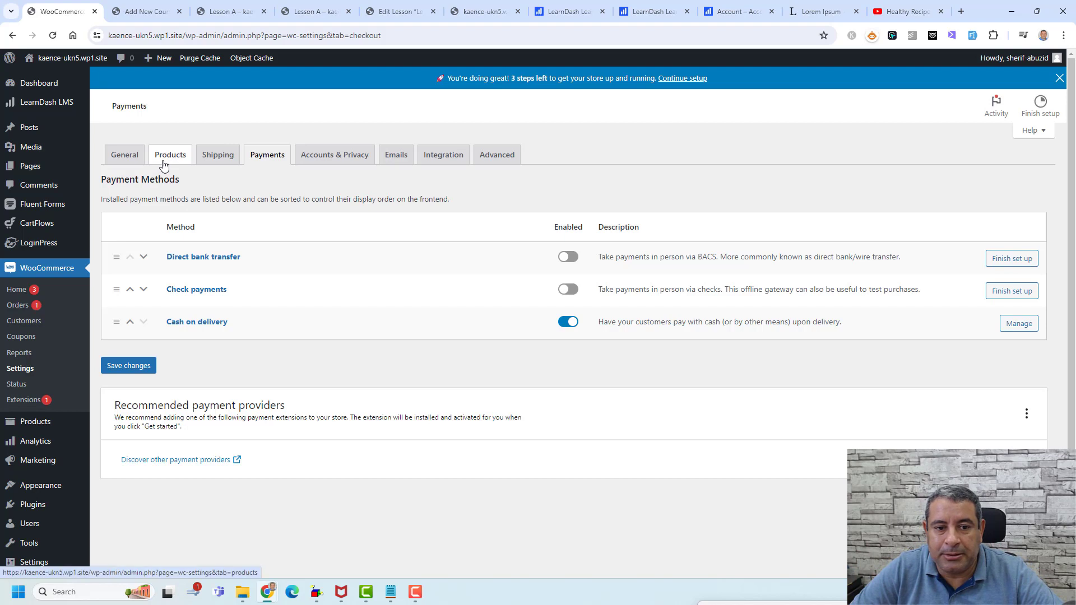
{"action": "left_click", "coordinate": [135, 160]}
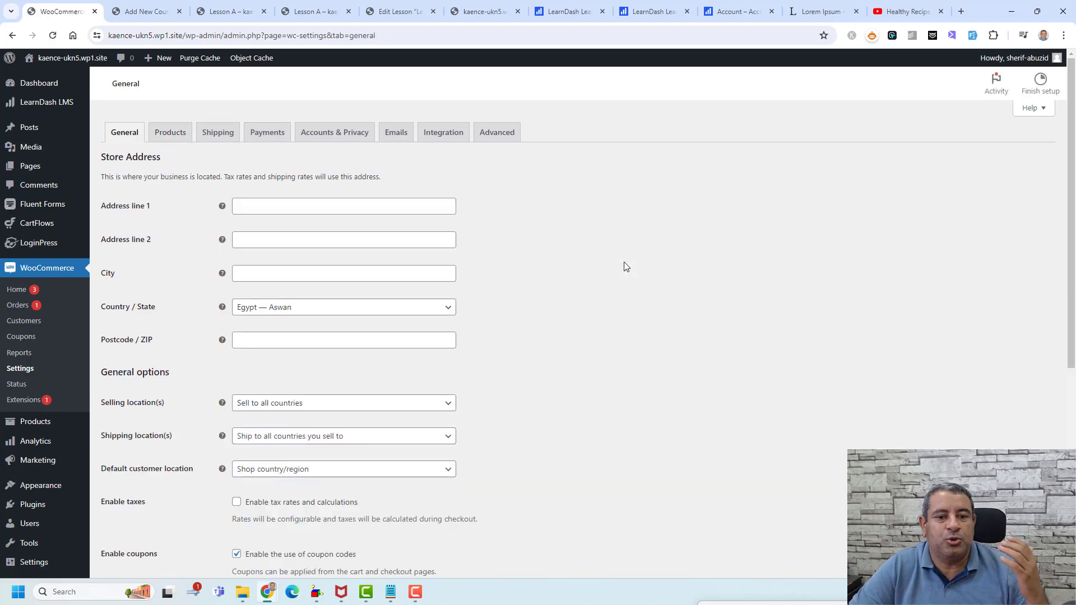
{"action": "scroll", "coordinate": [626, 267], "scroll_direction": "down", "scroll_amount": 5}
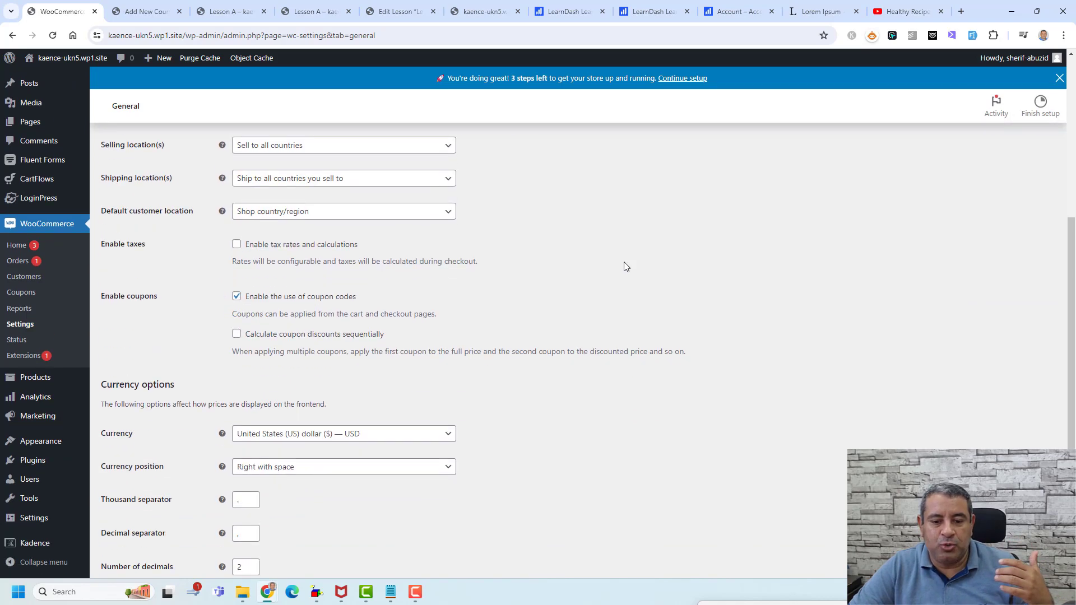
{"action": "scroll", "coordinate": [625, 267], "scroll_direction": "down", "scroll_amount": 1}
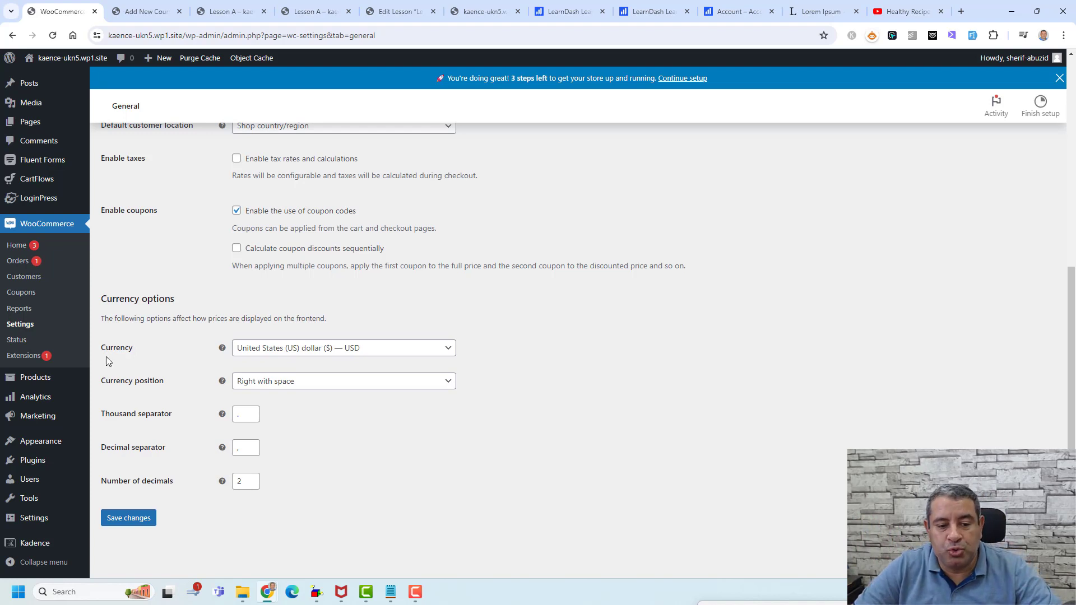
{"action": "left_click", "coordinate": [115, 395]}
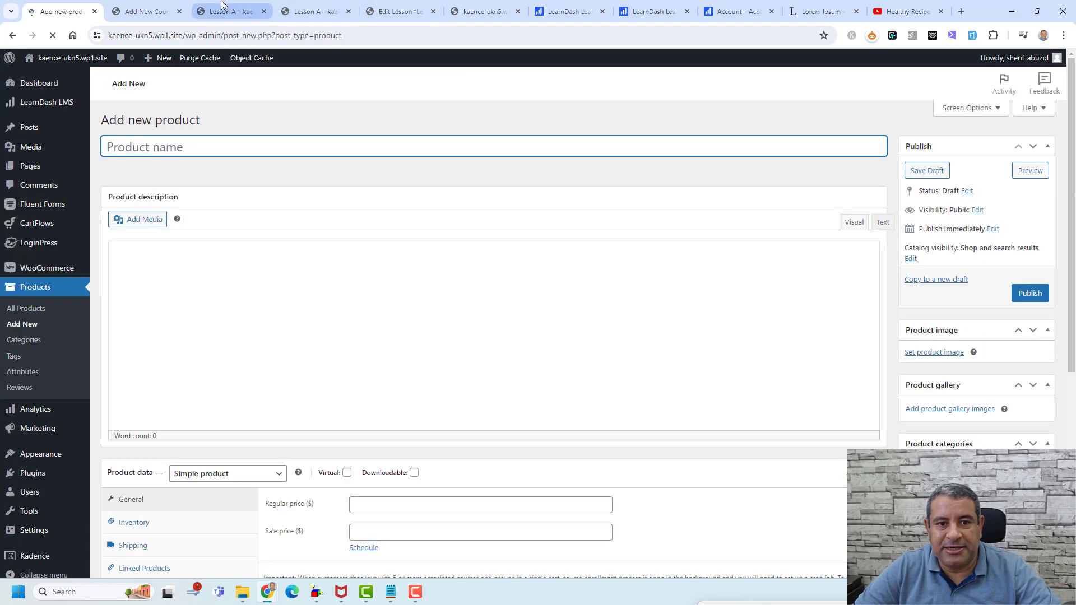
- Name the product with the copied course title 'Healthy Cooking Made Easy'
{"action": "left_click", "coordinate": [167, 3]}
{"action": "triple_click", "coordinate": [365, 246]}
{"action": "key", "text": "ctrl+c"}
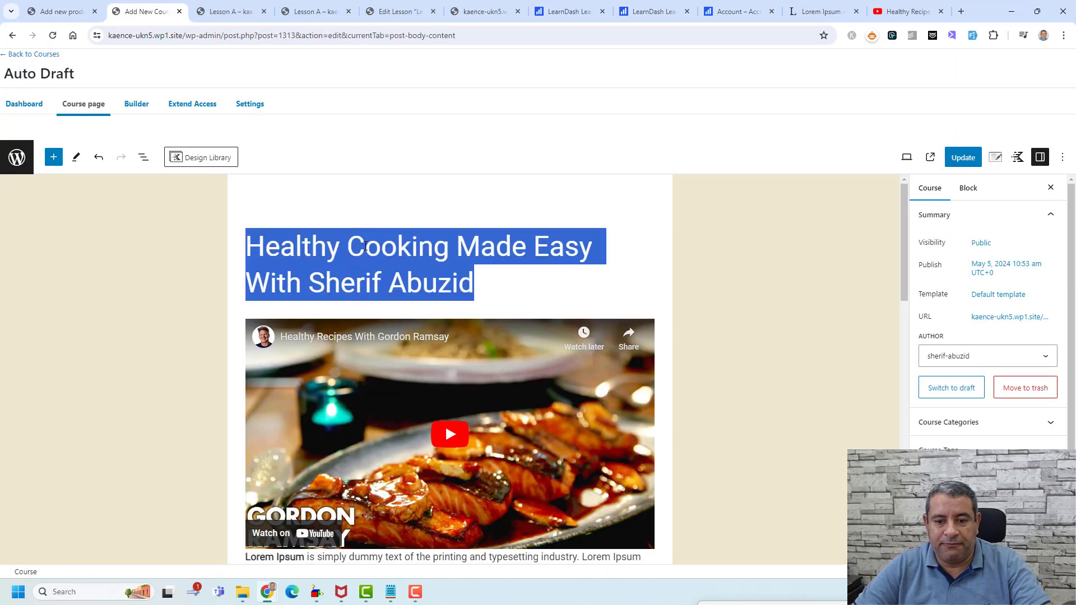
{"action": "left_click", "coordinate": [101, 5]}
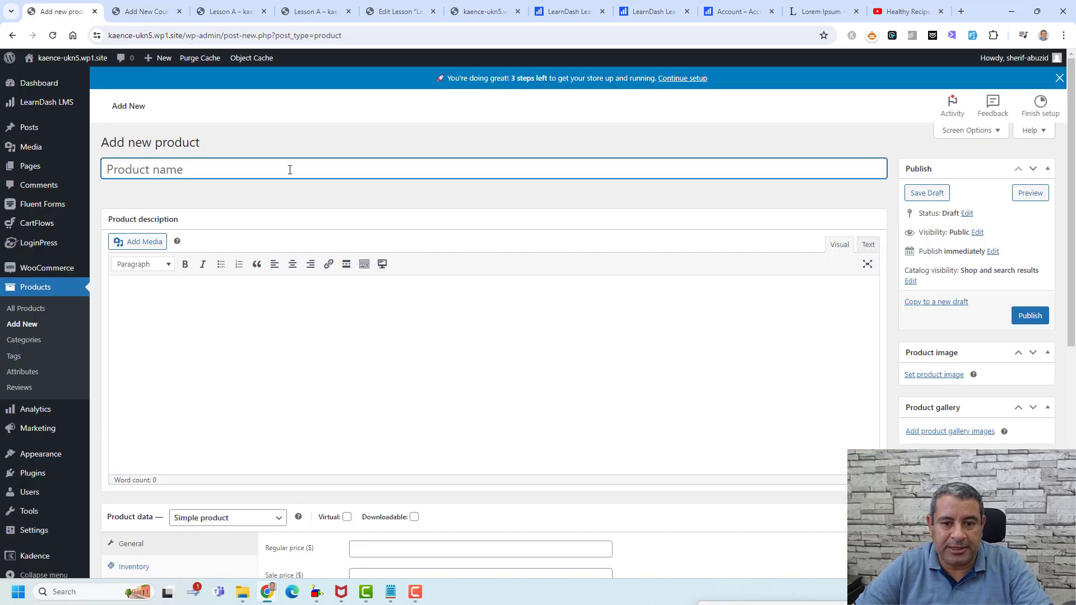
{"action": "key", "text": "ctrl+v"}
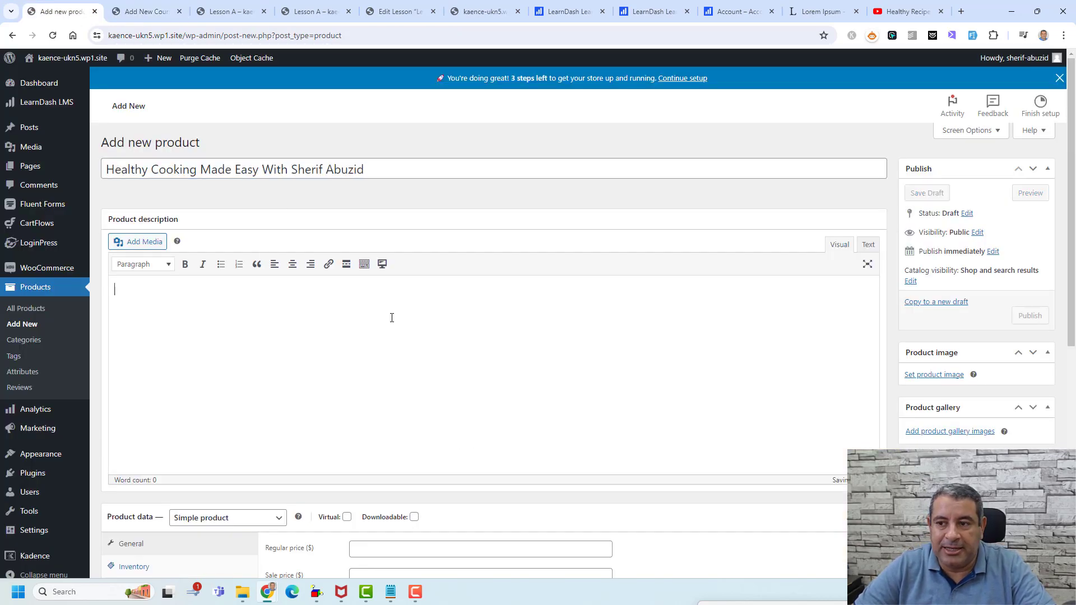
- Fill the product description and short description with Lorem Ipsum sample text
{"action": "left_click", "coordinate": [821, 11]}
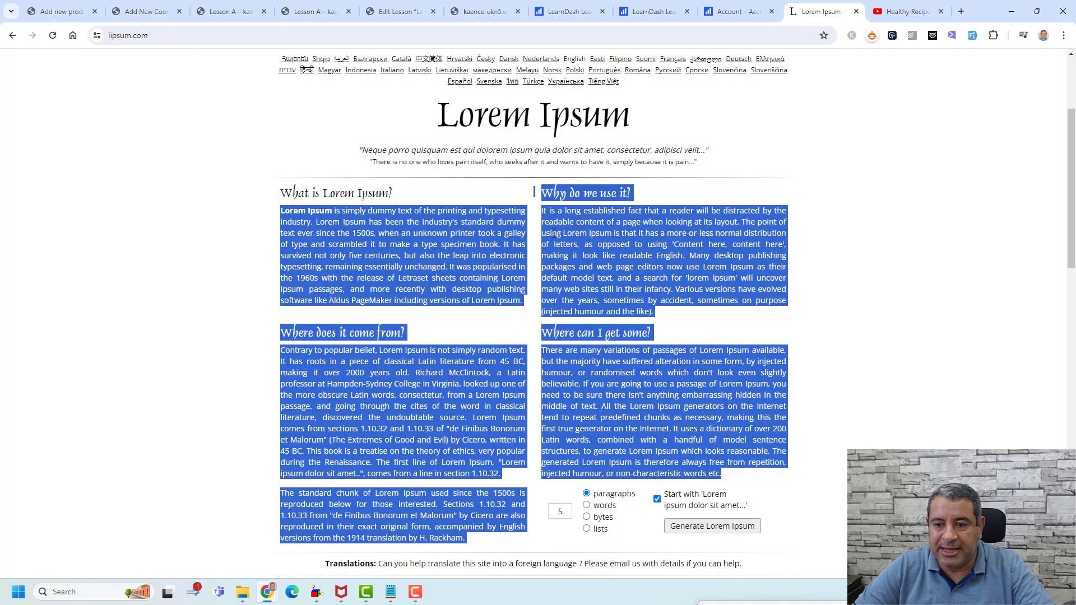
{"action": "left_click_drag", "start_coordinate": [542, 212], "coordinate": [665, 265]}
{"action": "key", "text": "ctrl+c"}
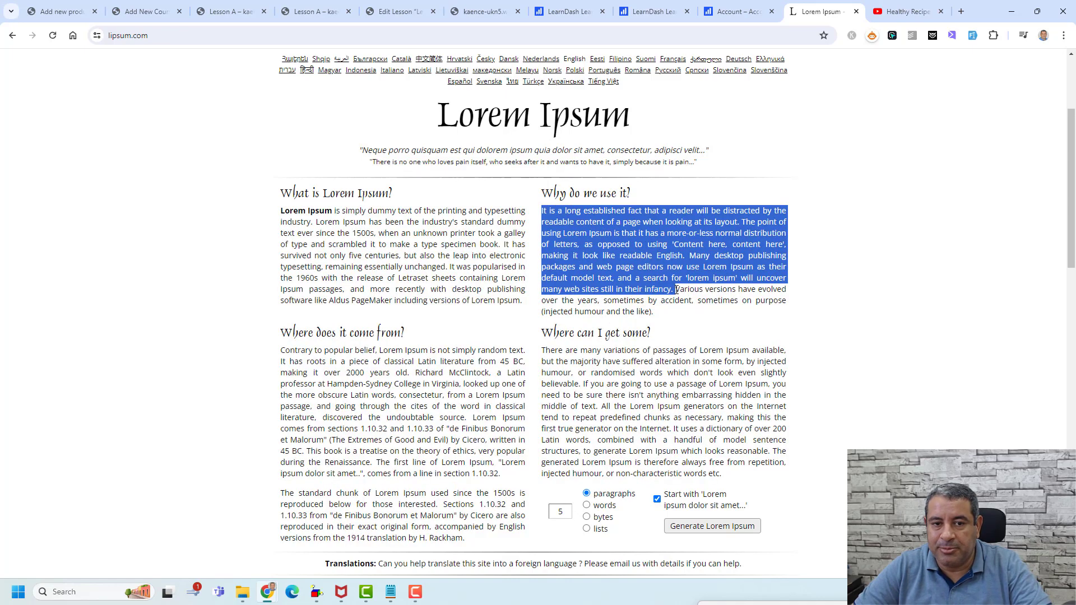
{"action": "left_click", "coordinate": [146, 12]}
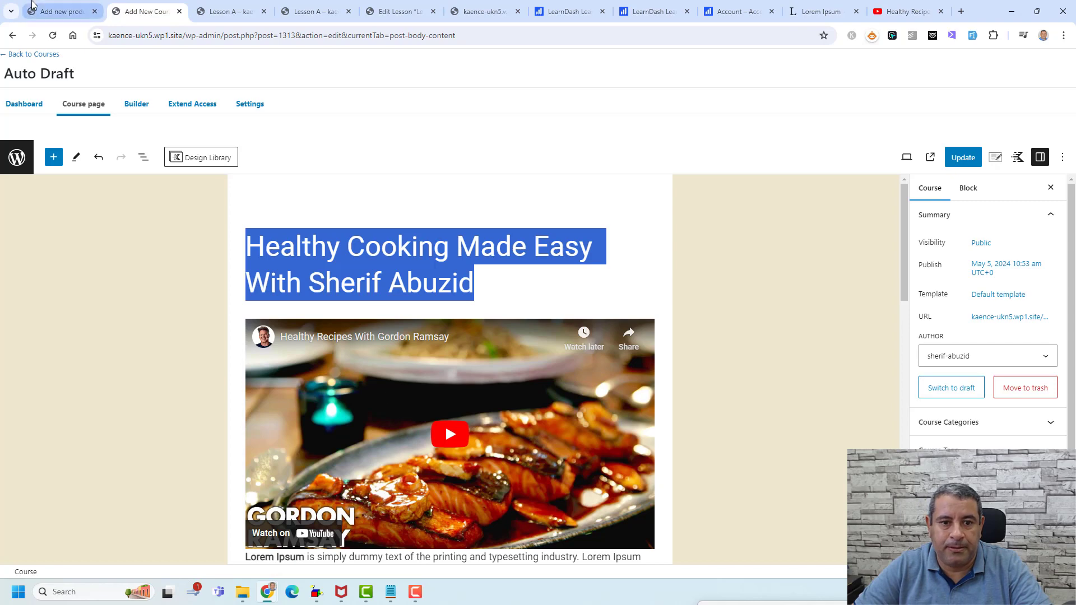
{"action": "left_click", "coordinate": [62, 11]}
{"action": "left_click", "coordinate": [295, 314]}
{"action": "key", "text": "ctrl+v"}
{"action": "scroll", "coordinate": [336, 360], "scroll_direction": "down", "scroll_amount": 3}
{"action": "scroll", "coordinate": [336, 360], "scroll_direction": "down", "scroll_amount": 4}
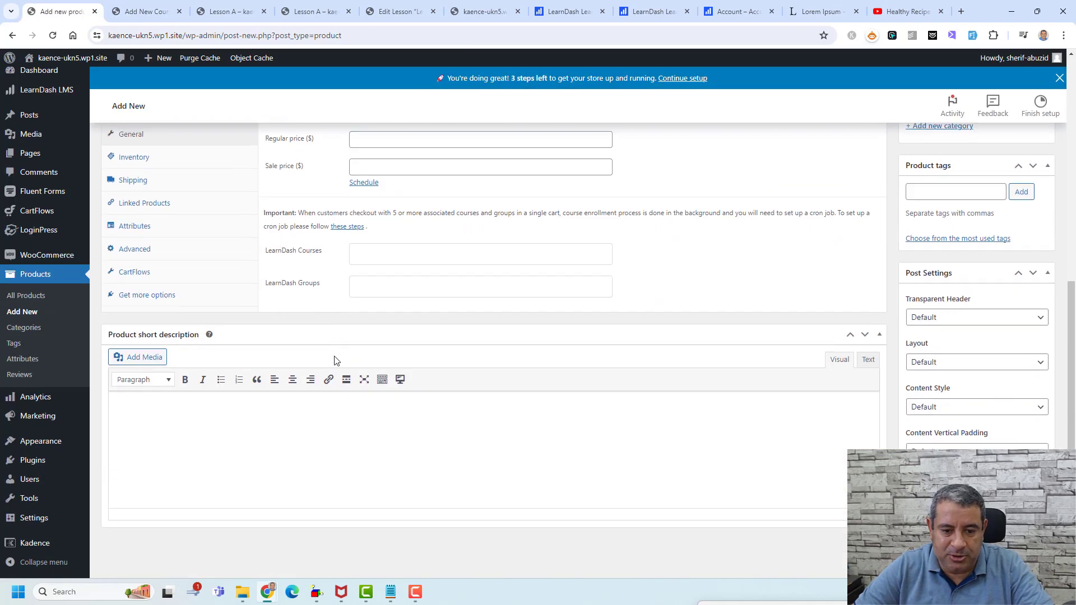
{"action": "left_click", "coordinate": [288, 422]}
{"action": "key", "text": "ctrl+v"}
{"action": "scroll", "coordinate": [532, 282], "scroll_direction": "up", "scroll_amount": 3}
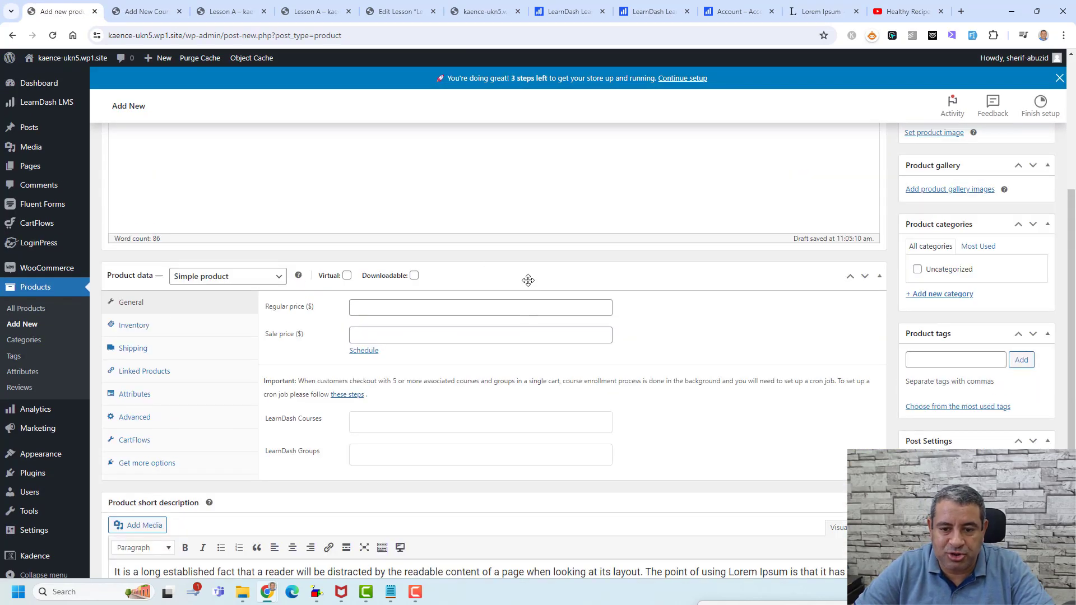
- Set regular price 997, make it a Course product linked to Healthy Cooking, and publish
{"action": "left_click", "coordinate": [429, 309]}
{"action": "type", "text": "997"}
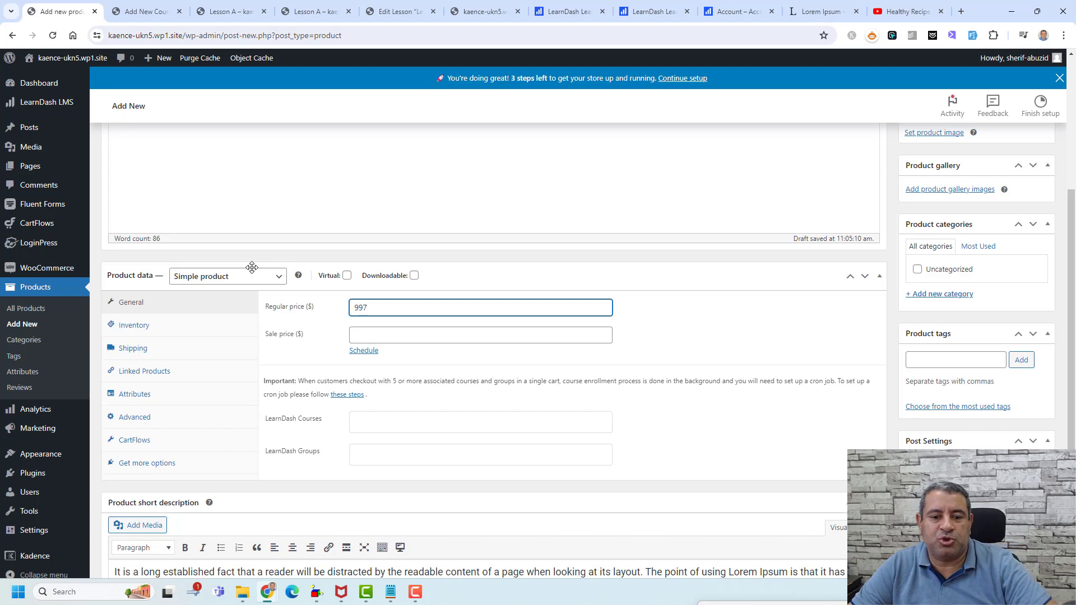
{"action": "left_click", "coordinate": [253, 277]}
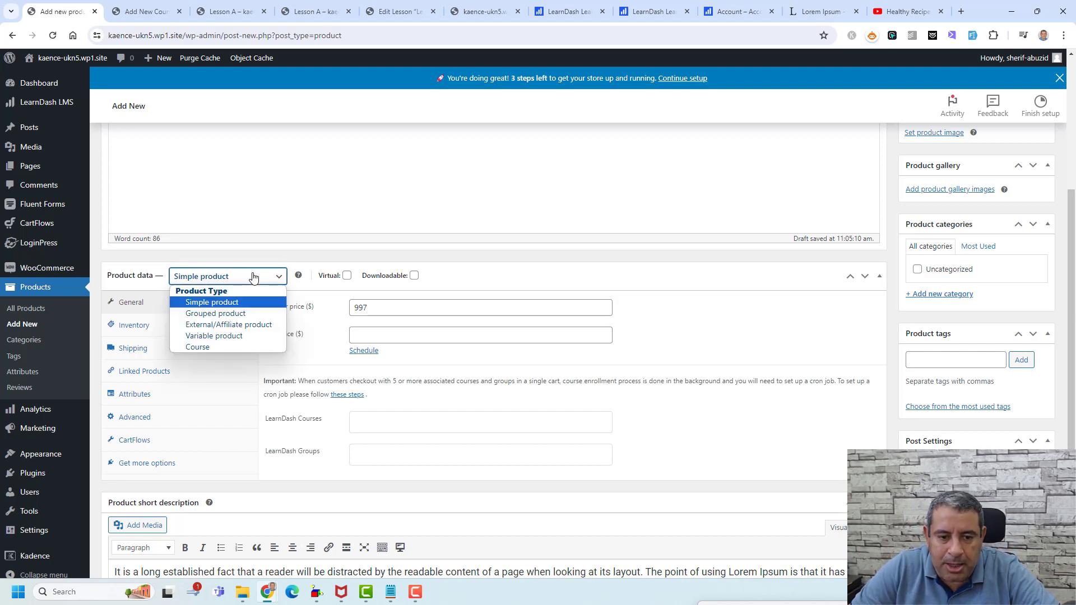
{"action": "left_click", "coordinate": [238, 346]}
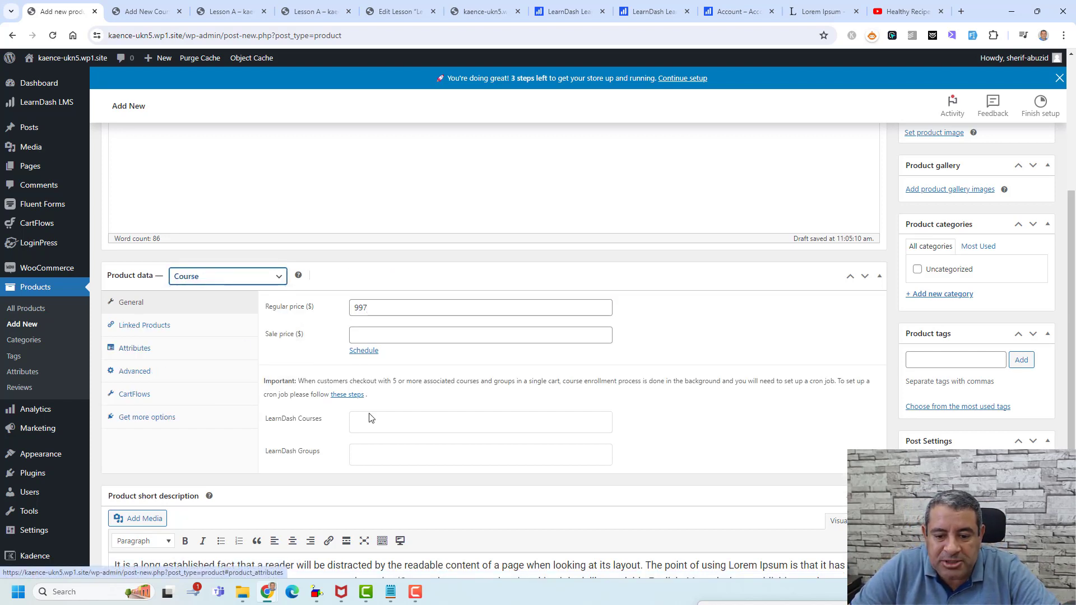
{"action": "left_click", "coordinate": [402, 421]}
{"action": "left_click", "coordinate": [402, 446]}
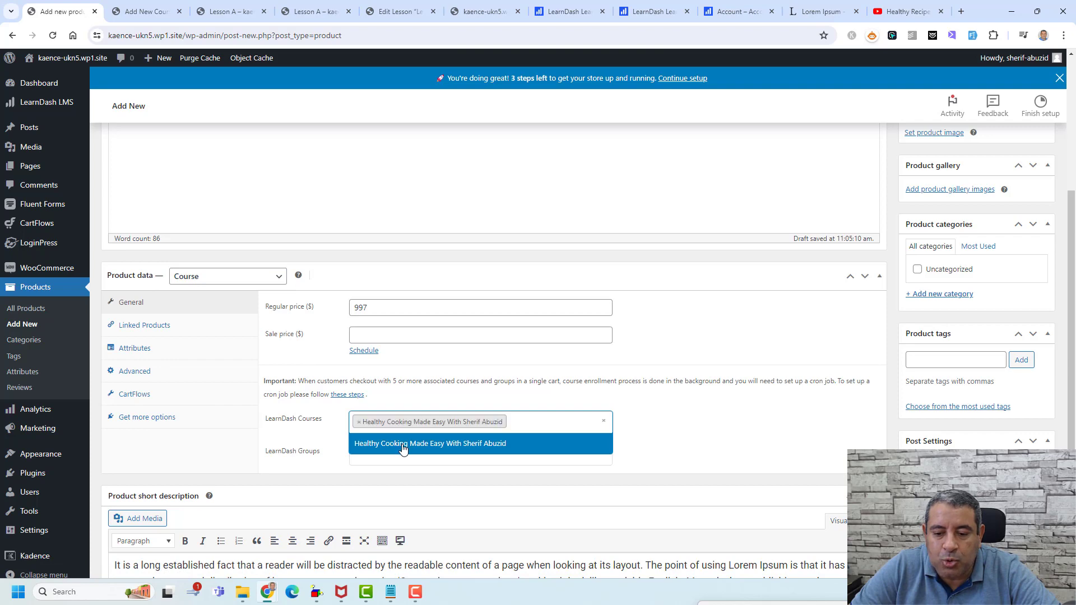
{"action": "left_click", "coordinate": [699, 435]}
{"action": "scroll", "coordinate": [989, 136], "scroll_direction": "up", "scroll_amount": 5}
{"action": "left_click", "coordinate": [1027, 323]}
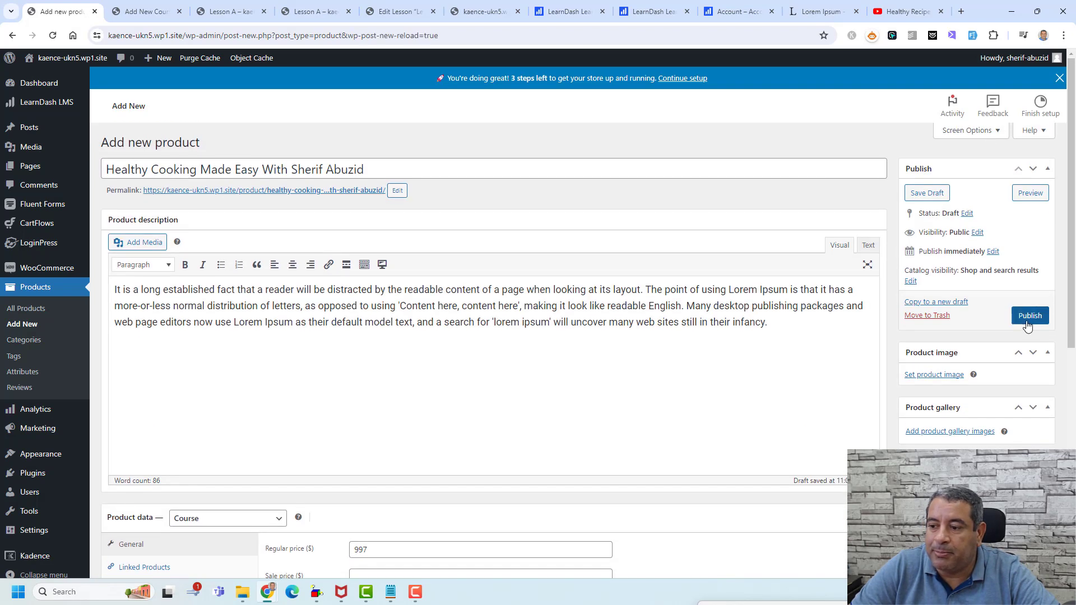
- Publish the course product, set the grilled steak photo as its product image, and update it
{"action": "left_click", "coordinate": [1028, 320]}
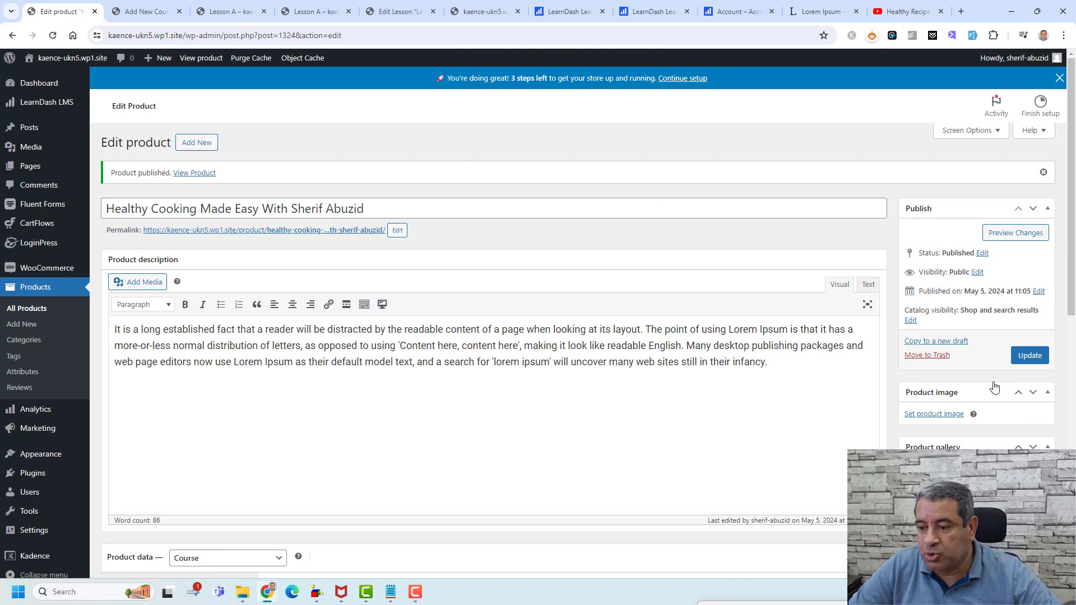
{"action": "left_click", "coordinate": [910, 418]}
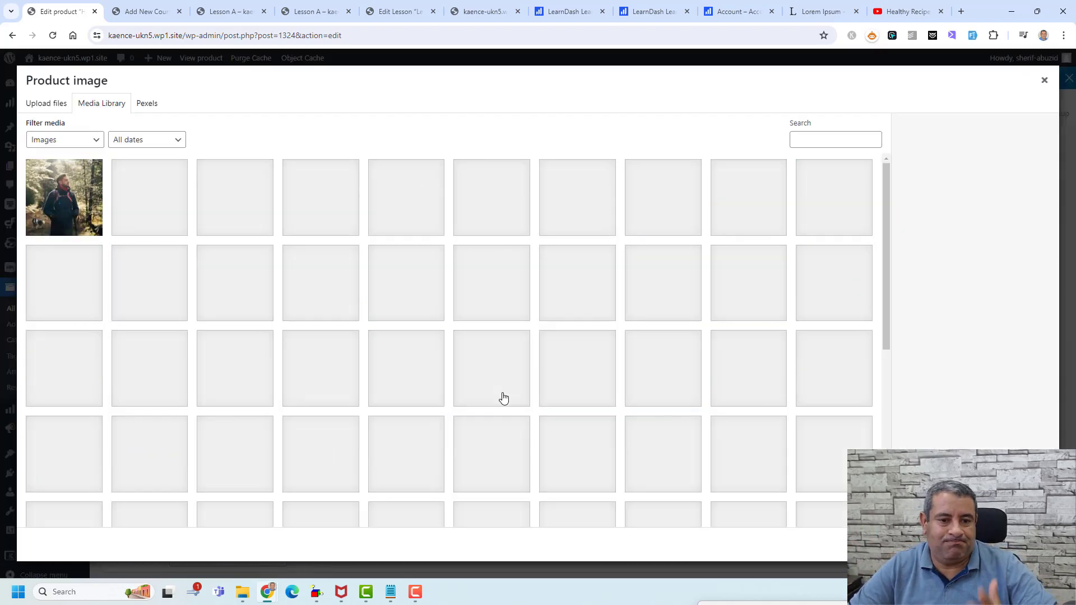
{"action": "left_click", "coordinate": [406, 368]}
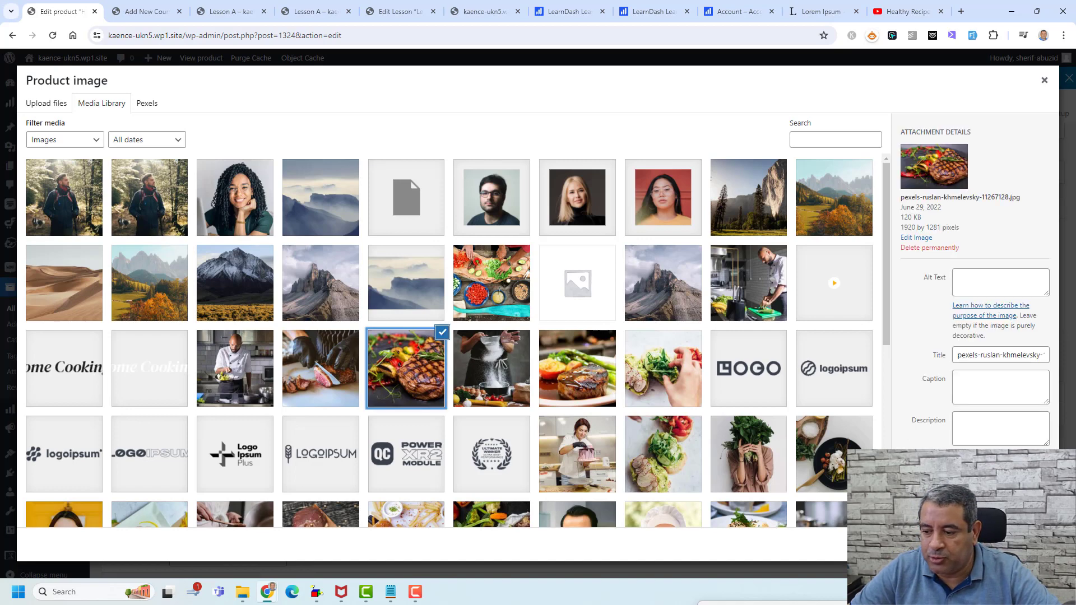
{"action": "left_click", "coordinate": [1013, 544]}
{"action": "left_click", "coordinate": [1030, 356]}
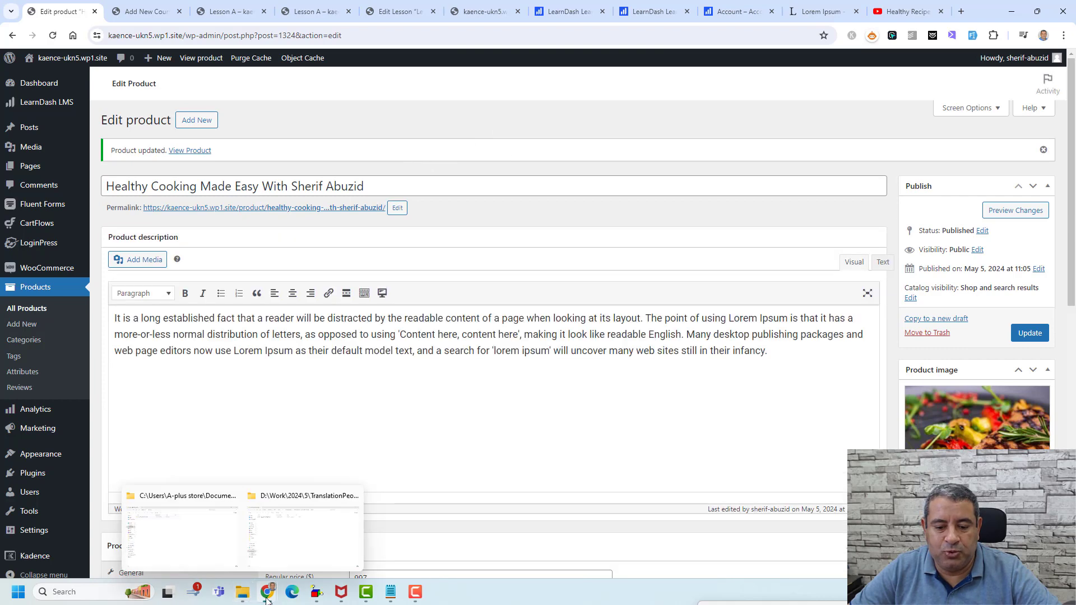
{"action": "mouse_move", "coordinate": [270, 599]}
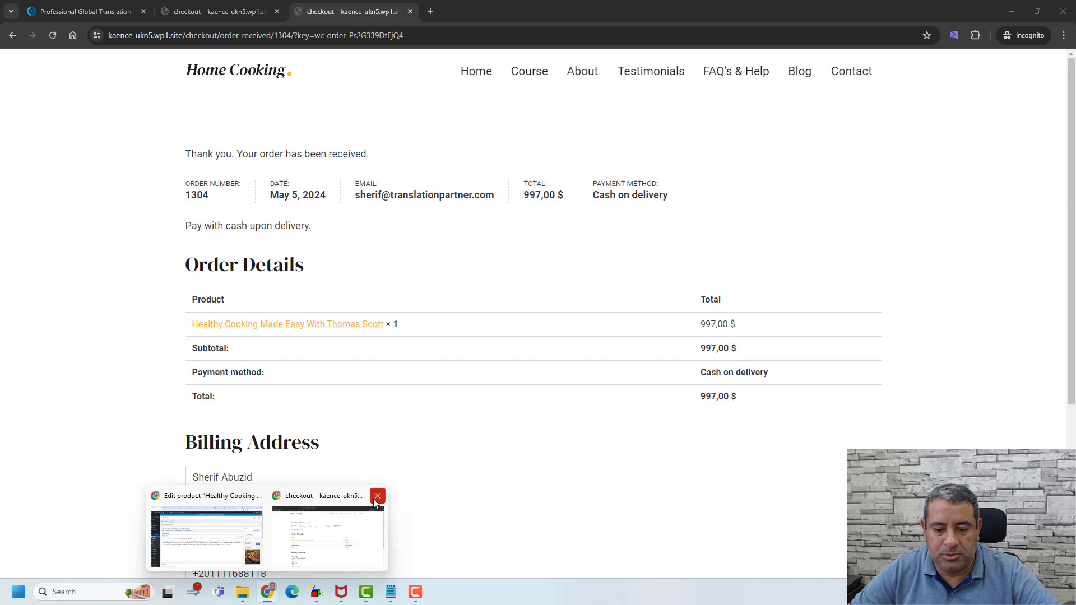
{"action": "left_click", "coordinate": [372, 496]}
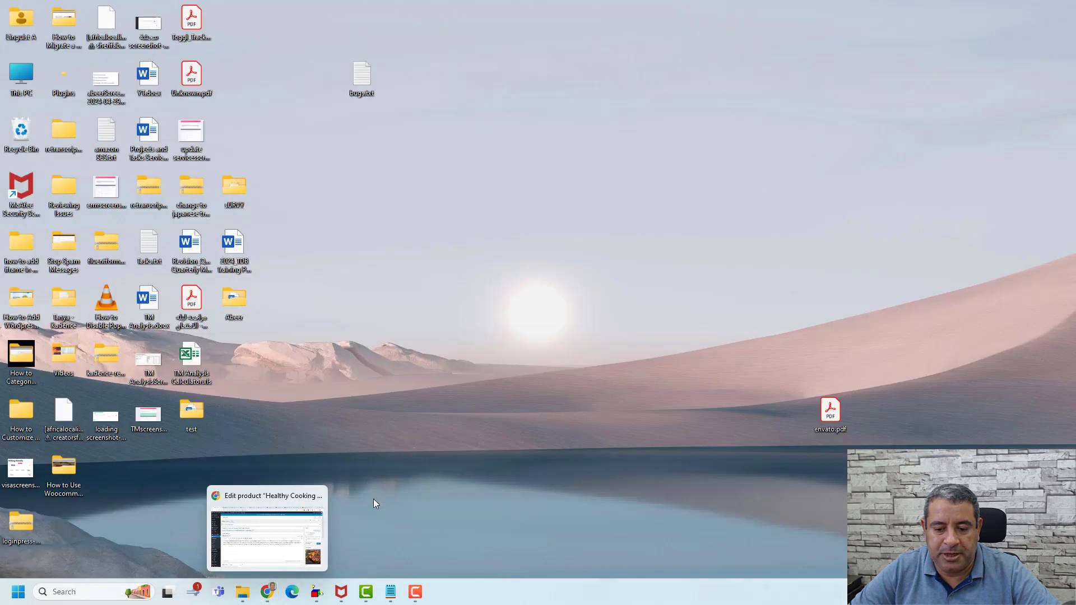
- Open the Healthy Cooking product page incognito and add it to the cart at 997,00 $
{"action": "right_click", "coordinate": [369, 231]}
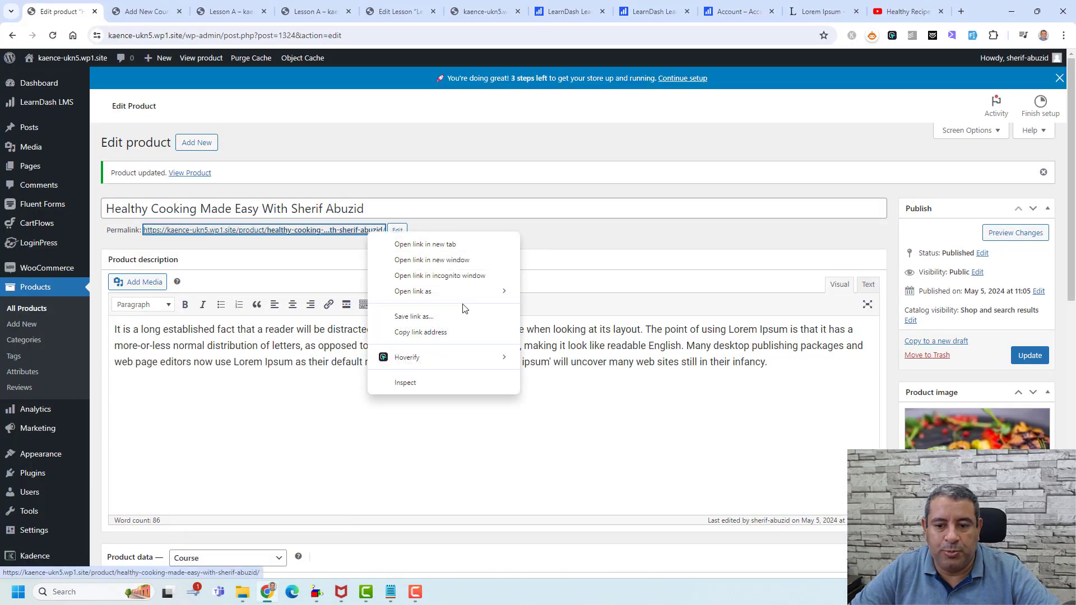
{"action": "left_click", "coordinate": [460, 278]}
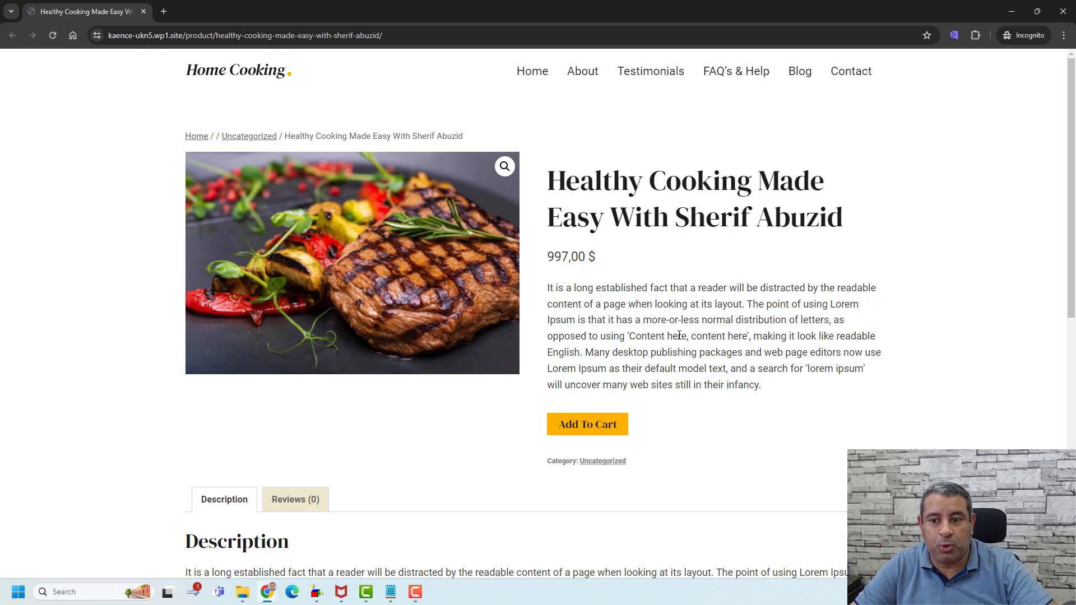
{"action": "left_click", "coordinate": [586, 431]}
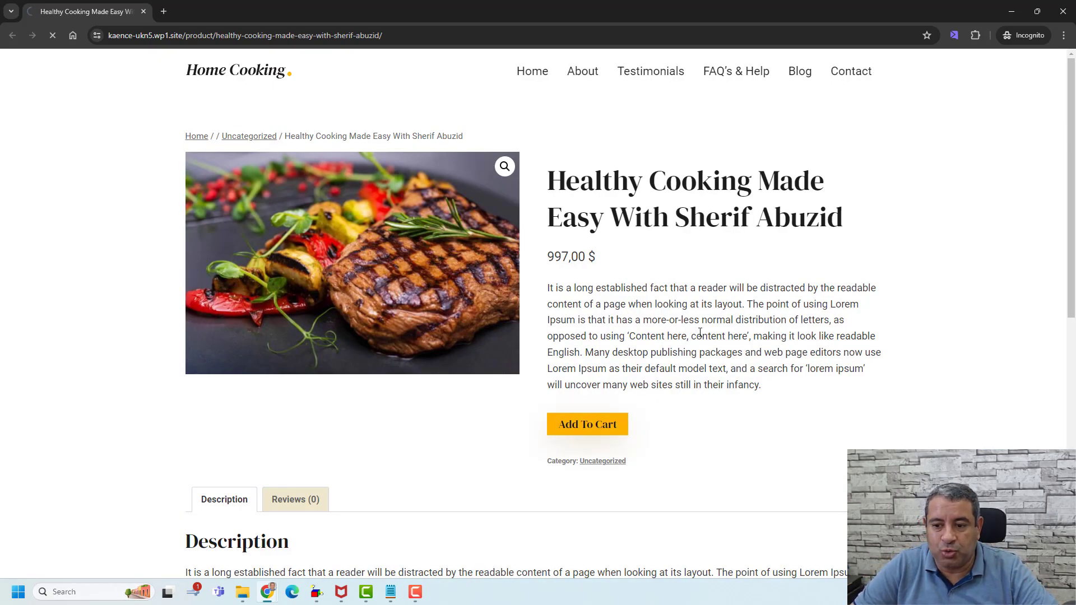
{"action": "left_click", "coordinate": [815, 167]}
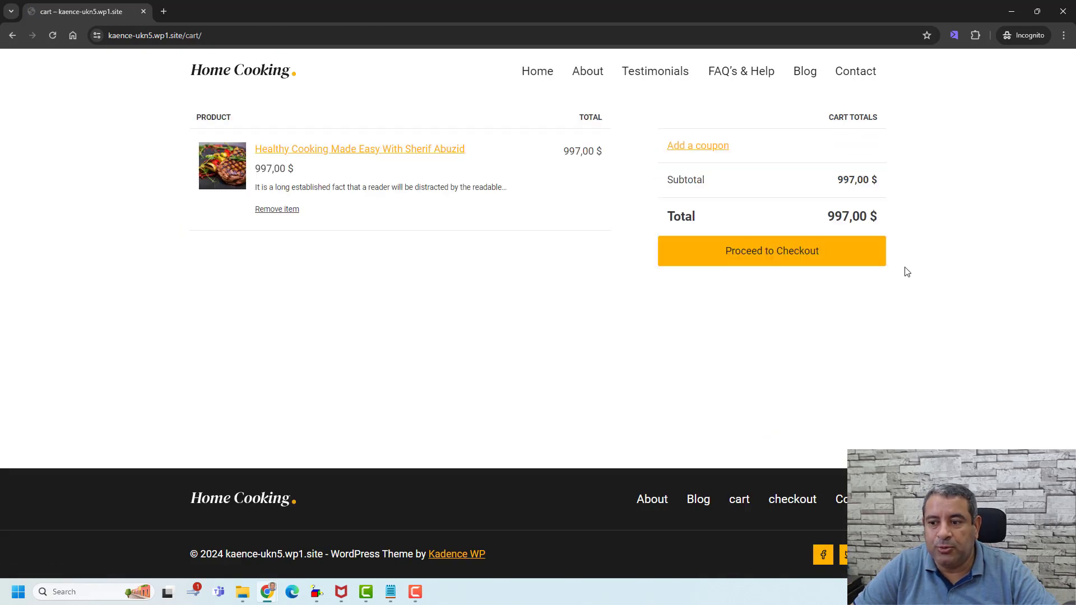
- Check that checkout shows the 997,00 $ order, then return to the Home Cooking homepage
{"action": "left_click", "coordinate": [812, 259]}
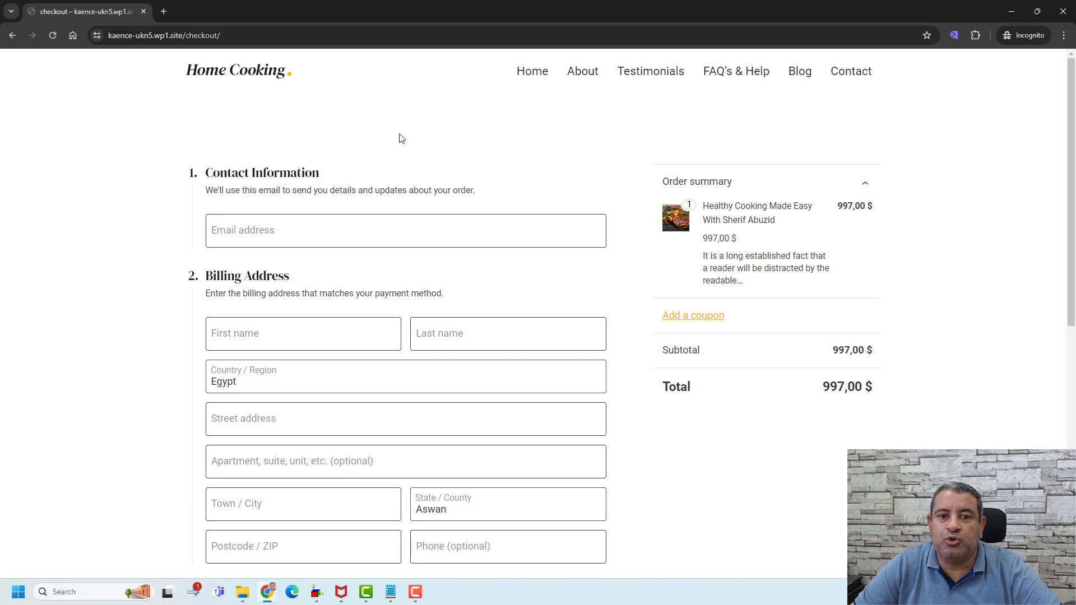
{"action": "left_click", "coordinate": [243, 79]}
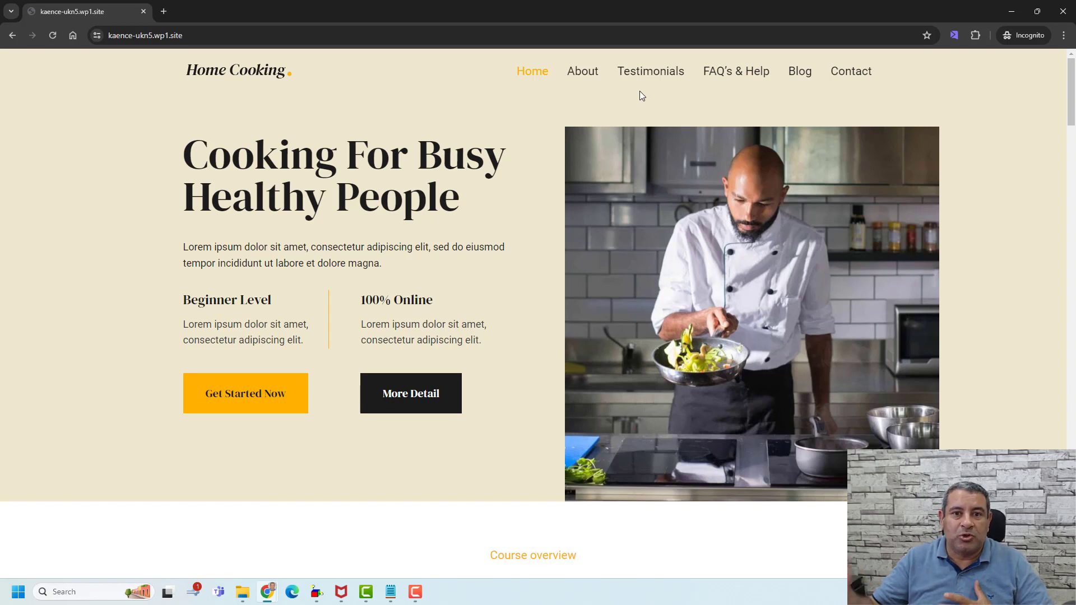
- Remove the invalid Course item from the Main menu
{"action": "mouse_move", "coordinate": [267, 592]}
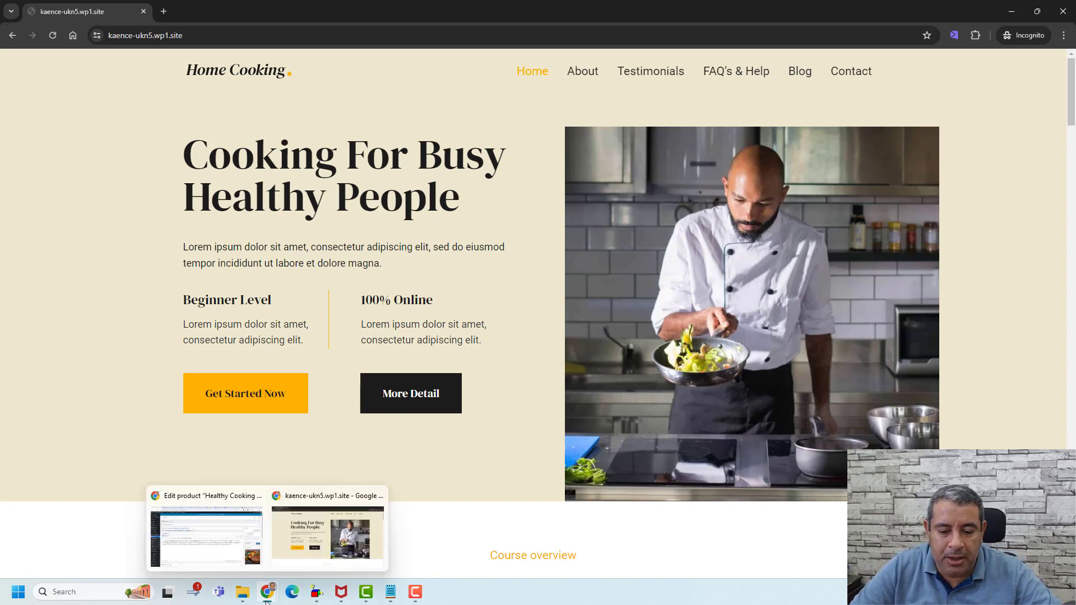
{"action": "left_click", "coordinate": [230, 538]}
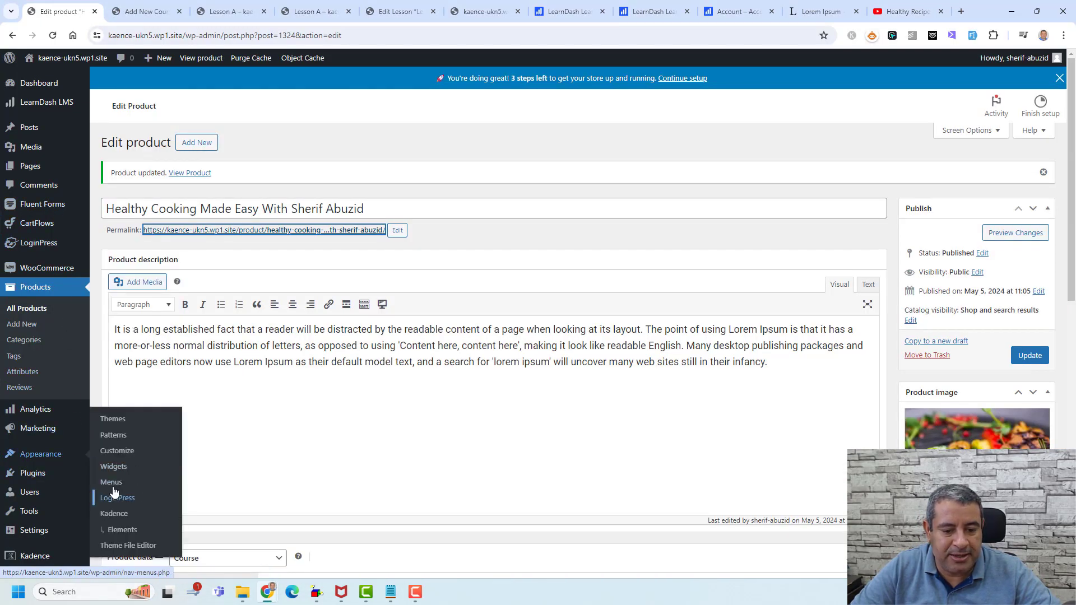
{"action": "left_click", "coordinate": [115, 490]}
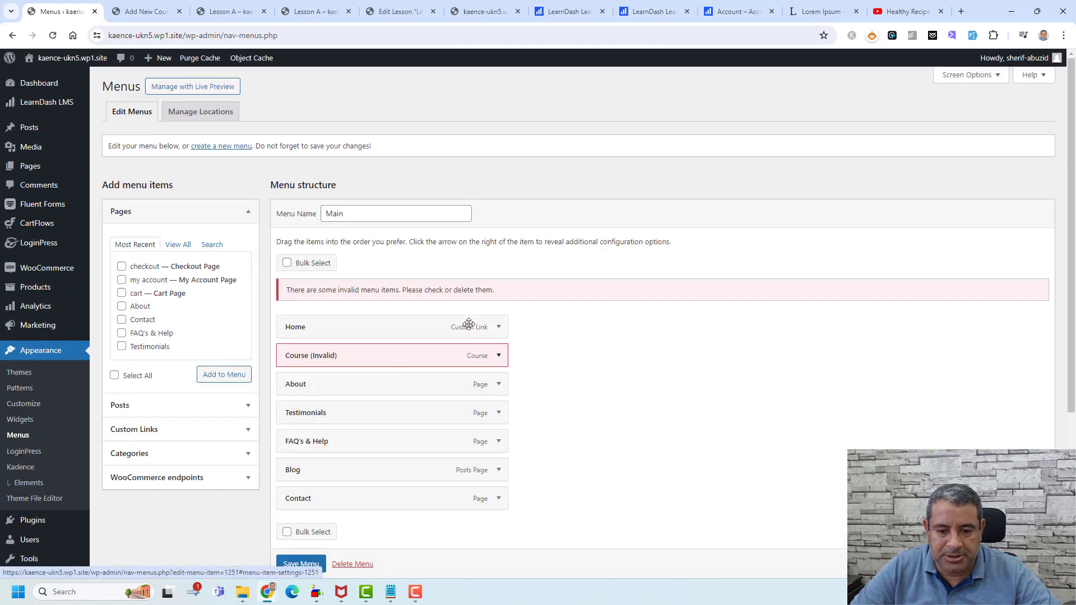
{"action": "left_click", "coordinate": [504, 361]}
{"action": "scroll", "coordinate": [398, 396], "scroll_direction": "down", "scroll_amount": 1}
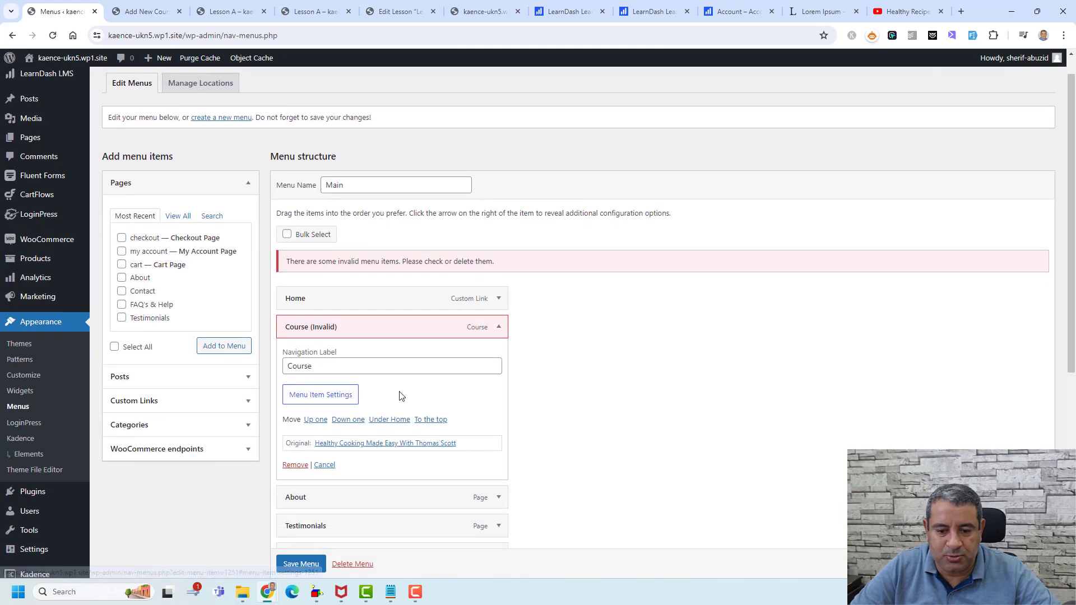
{"action": "left_click", "coordinate": [295, 438]}
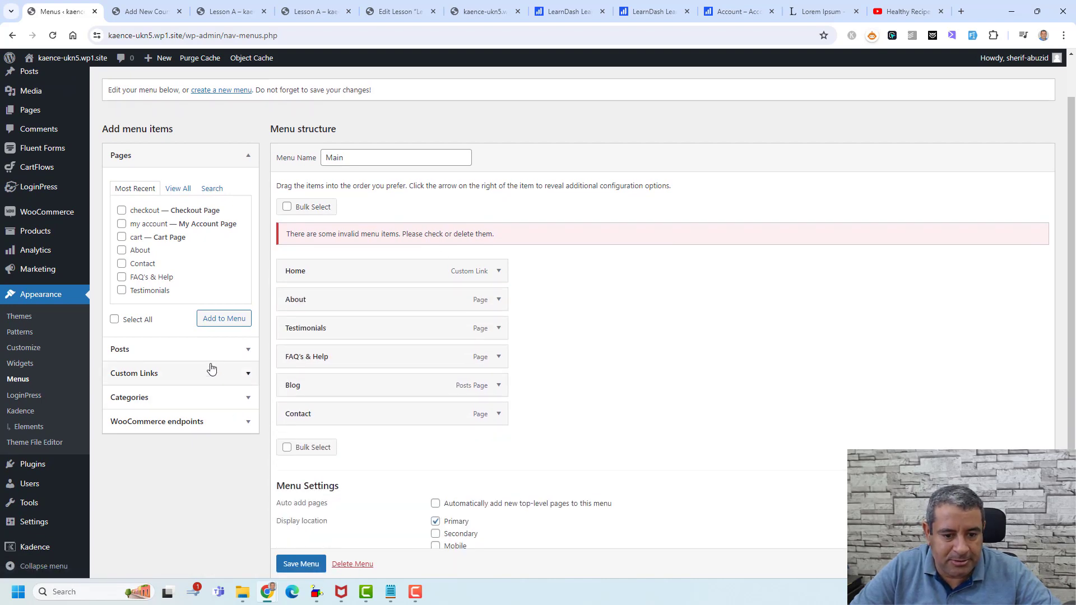
- Copy the published course page's address into a new custom link's URL field
{"action": "left_click", "coordinate": [247, 374]}
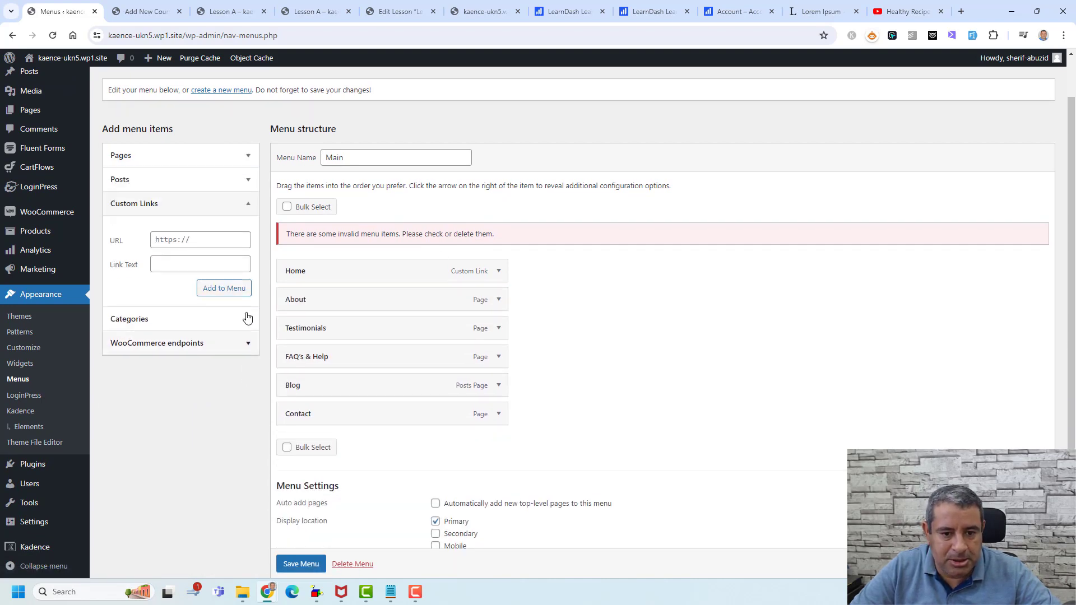
{"action": "left_click", "coordinate": [224, 240]}
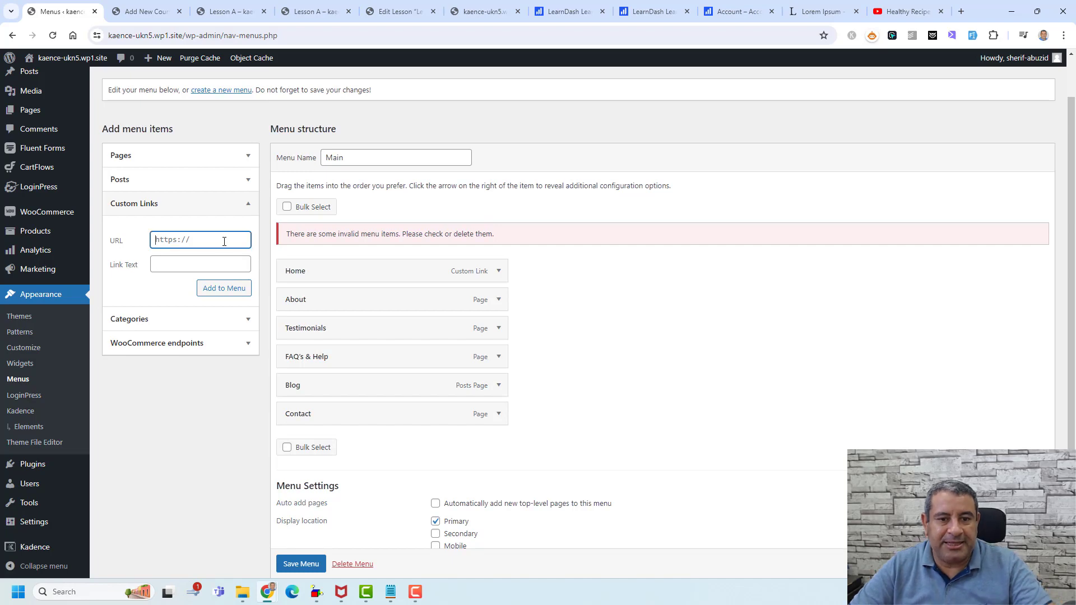
{"action": "left_click", "coordinate": [144, 12]}
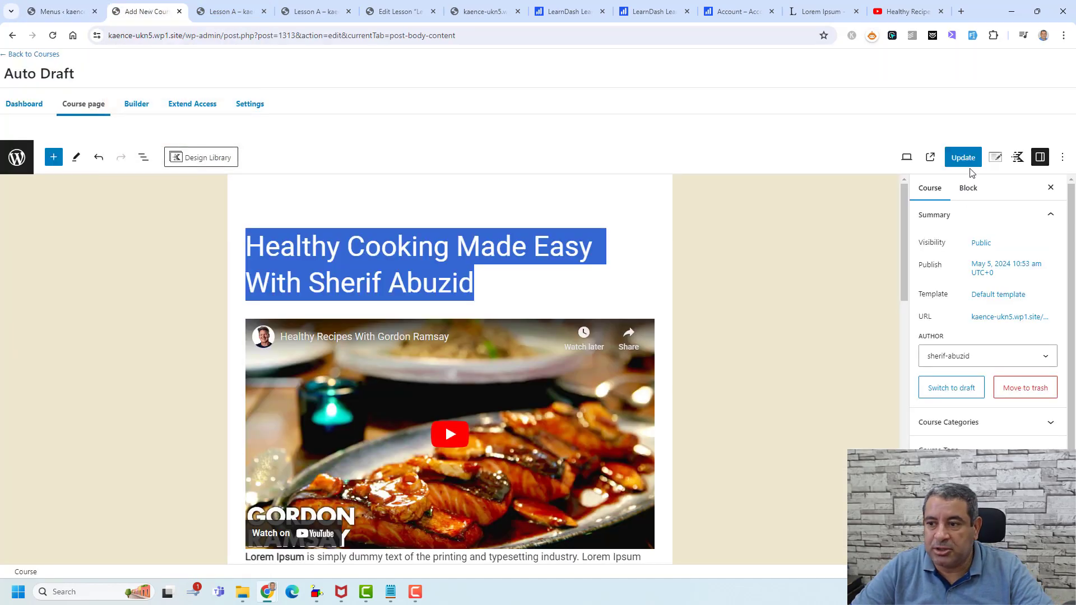
{"action": "left_click", "coordinate": [930, 157]}
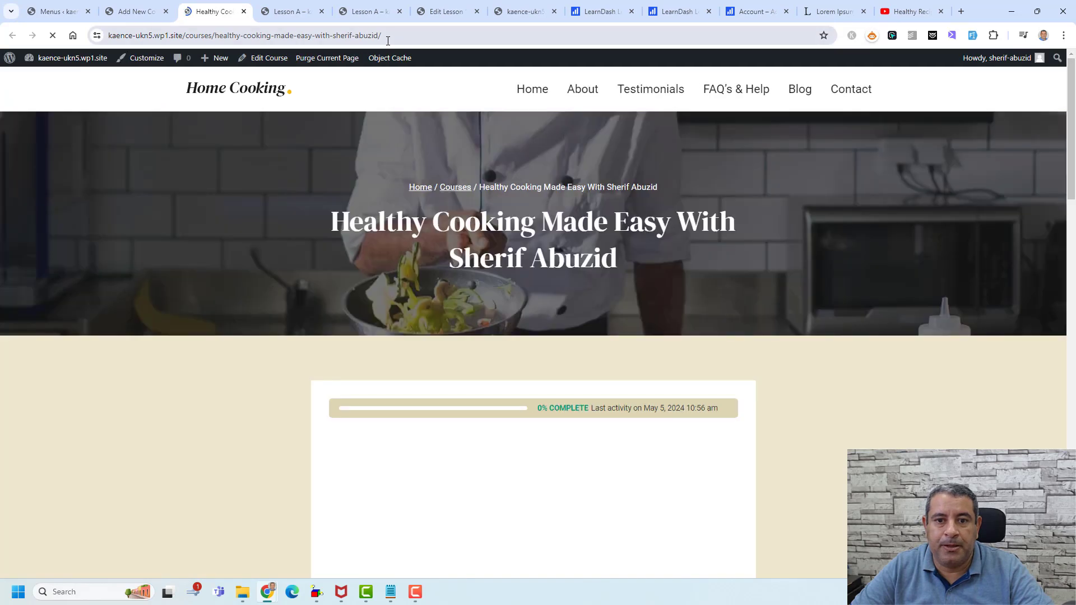
{"action": "left_click", "coordinate": [387, 37]}
{"action": "left_click", "coordinate": [119, 4]}
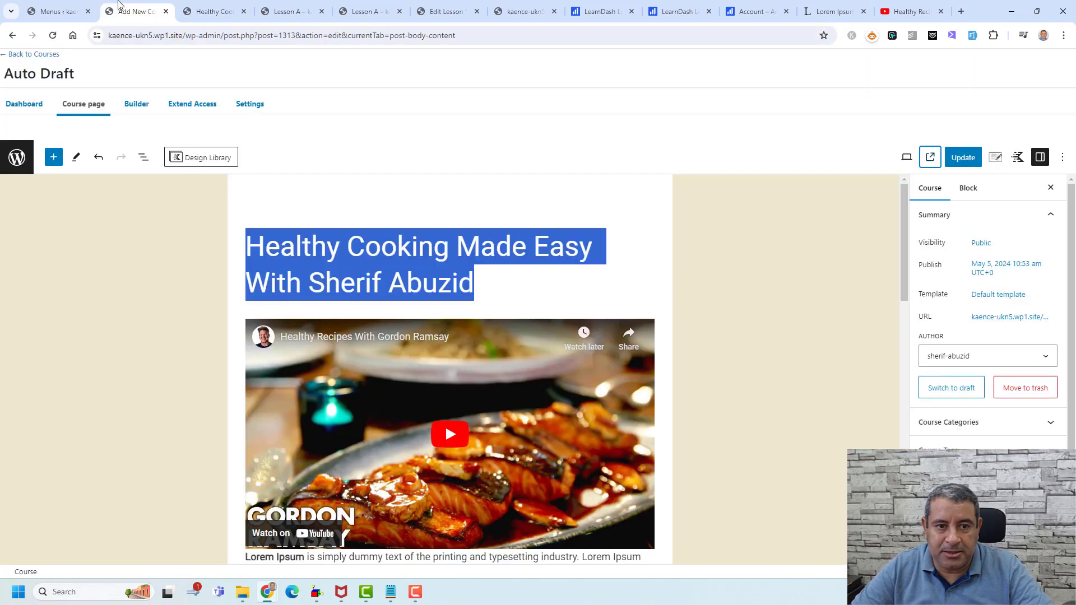
{"action": "left_click", "coordinate": [56, 11]}
{"action": "left_click", "coordinate": [216, 241]}
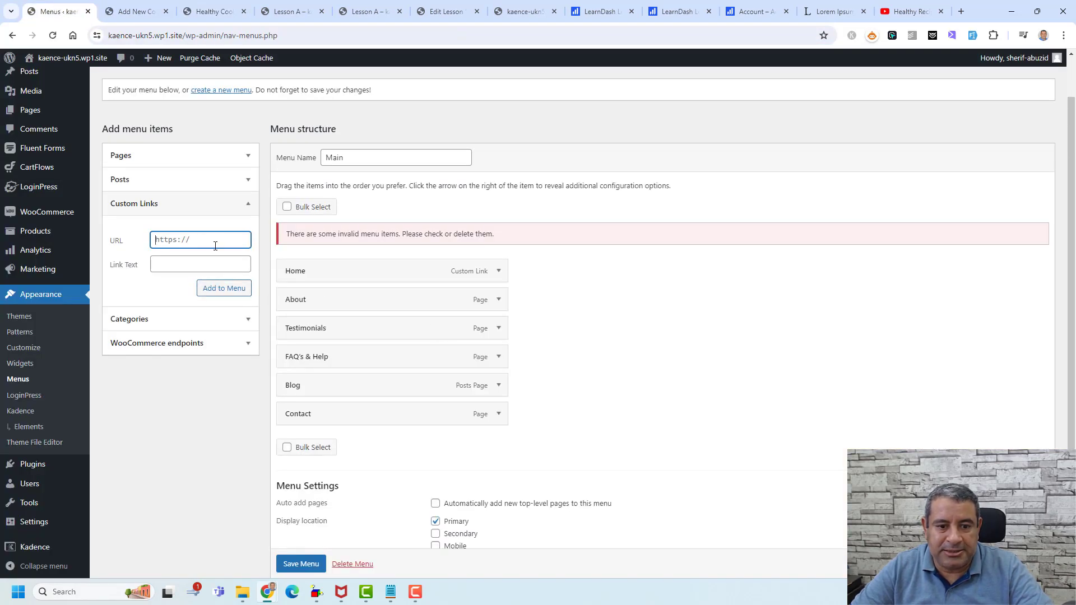
{"action": "key", "text": "ctrl+v"}
- Label the link 'Cooking Course', add it right below Home, and save the menu
{"action": "left_click", "coordinate": [215, 265]}
{"action": "type", "text": "C"}
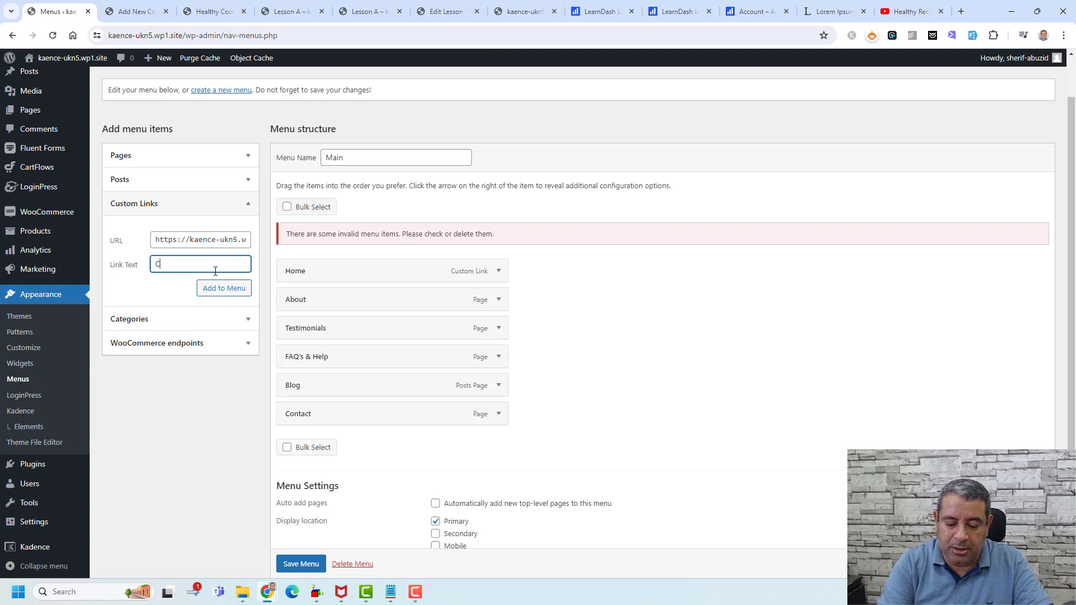
{"action": "type", "text": "ooking Cour"}
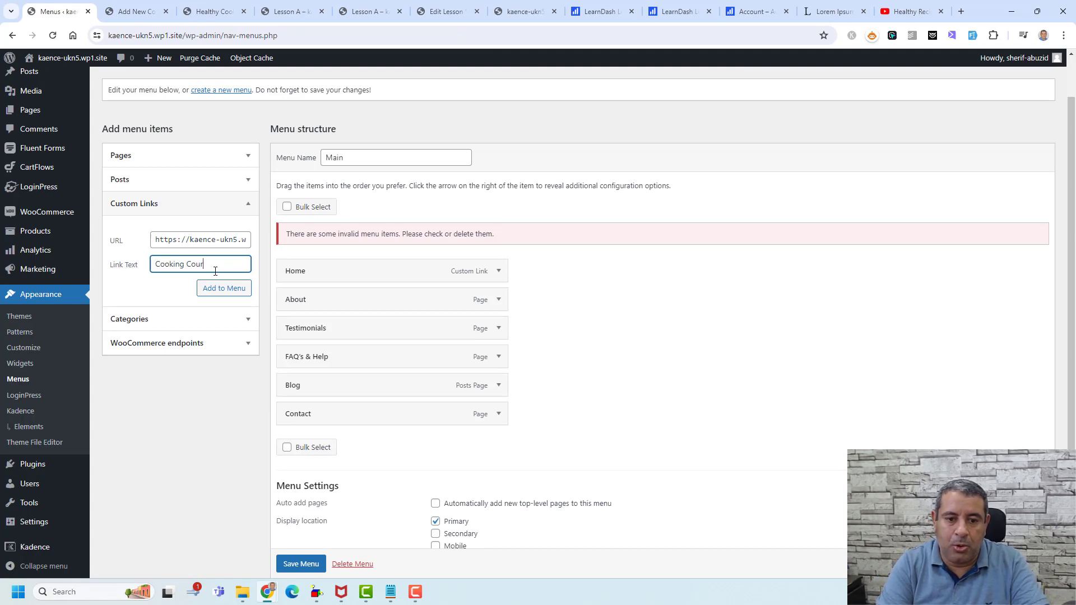
{"action": "type", "text": "se"}
{"action": "left_click", "coordinate": [223, 289]}
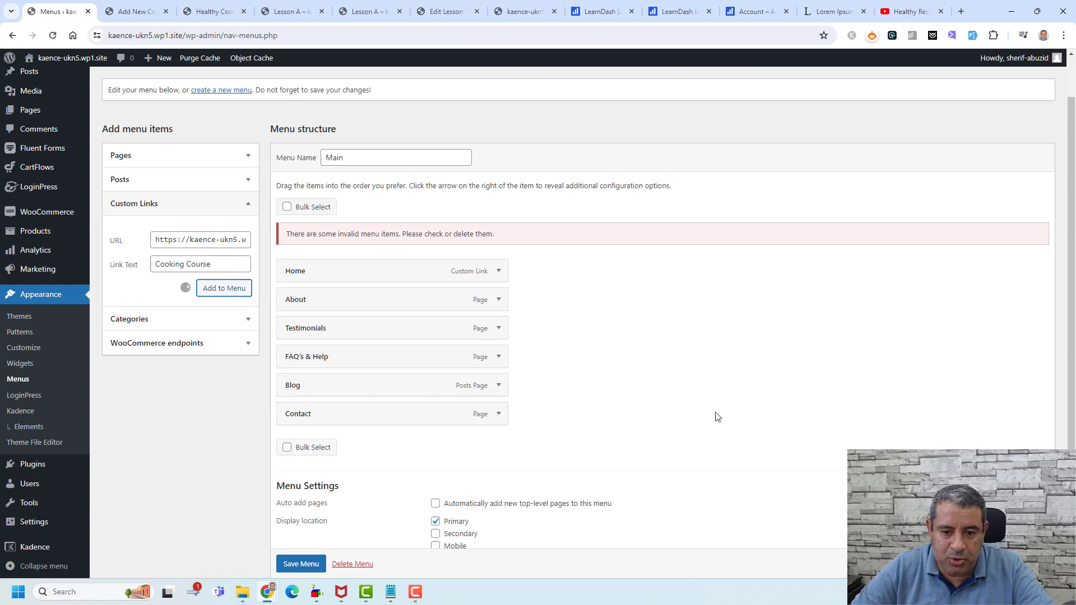
{"action": "left_click_drag", "start_coordinate": [417, 442], "coordinate": [410, 295]}
{"action": "left_click", "coordinate": [324, 563]}
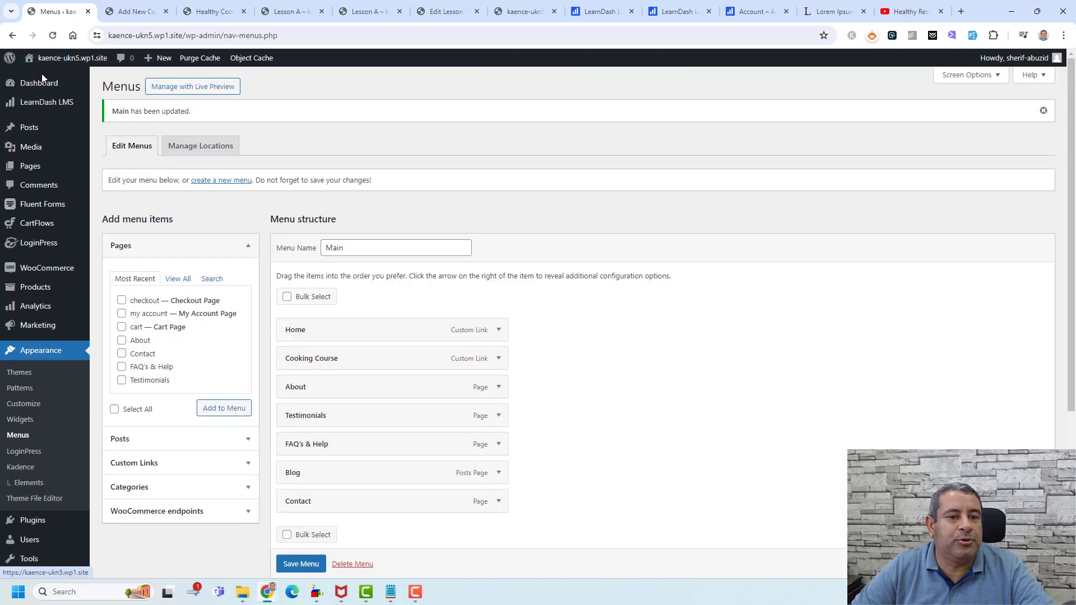
- Follow the Cooking Course menu link on the live site and copy the course page address
{"action": "left_click", "coordinate": [45, 81]}
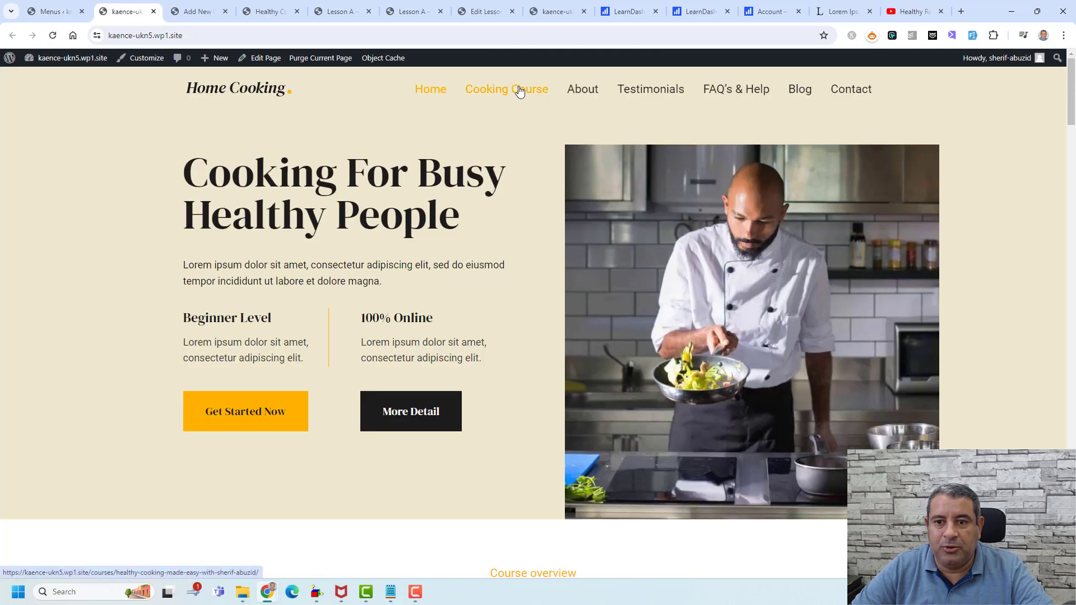
{"action": "left_click", "coordinate": [534, 303]}
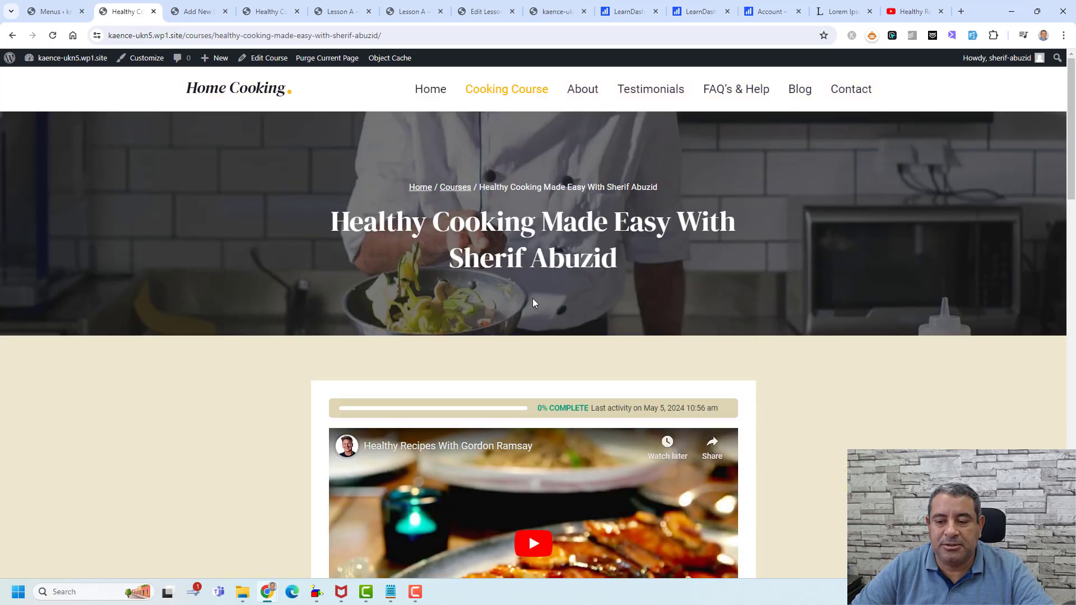
{"action": "scroll", "coordinate": [534, 303], "scroll_direction": "down", "scroll_amount": 20}
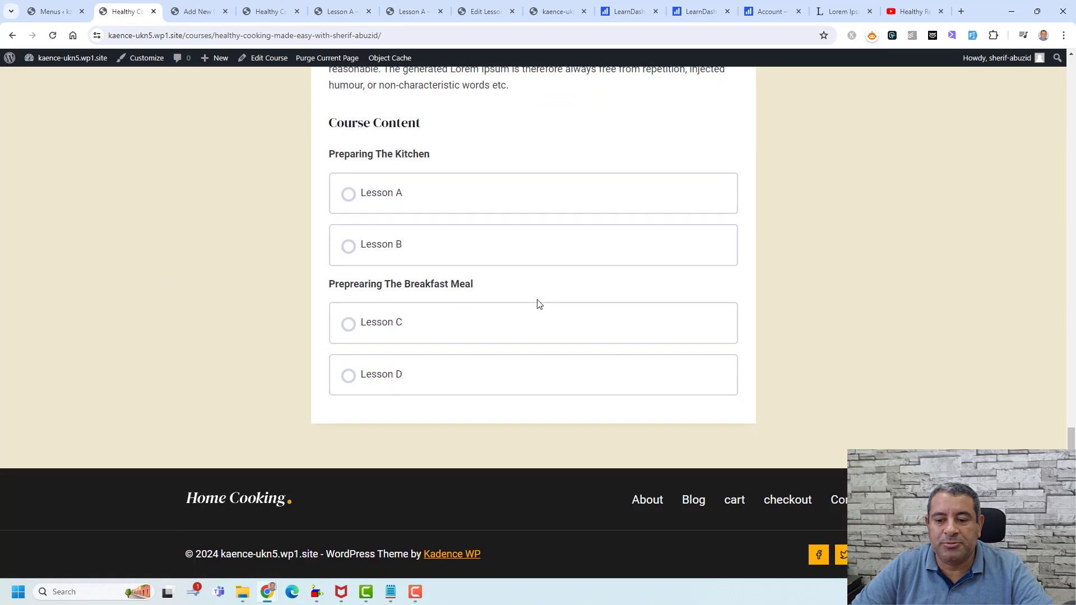
{"action": "left_click", "coordinate": [543, 32]}
{"action": "key", "text": "ctrl+c"}
- Load the course page in a fresh incognito window to confirm it shows Closed when logged out
{"action": "mouse_move", "coordinate": [269, 592]}
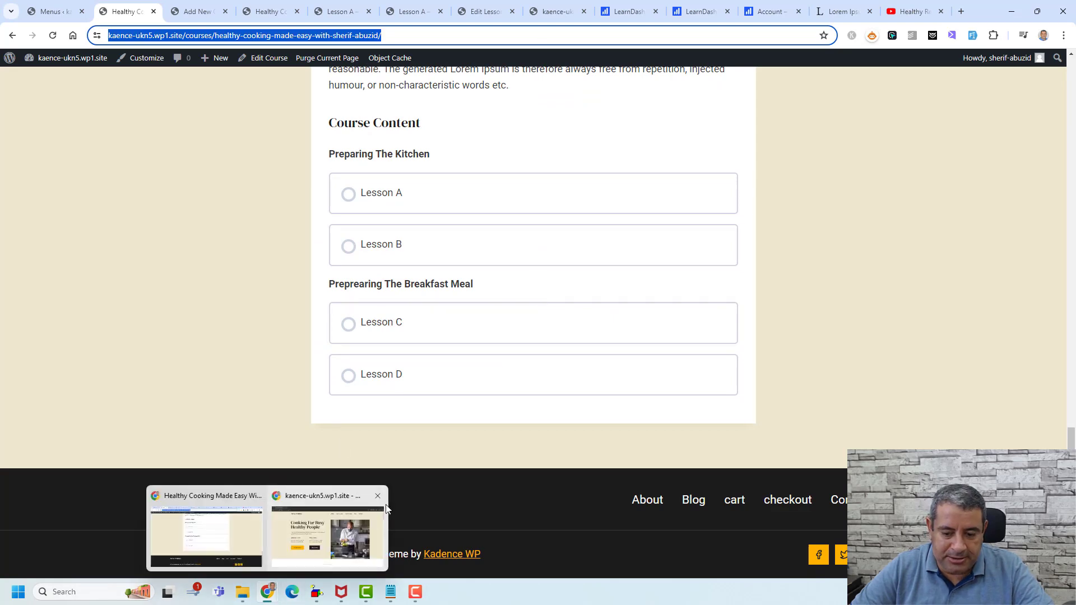
{"action": "left_click", "coordinate": [378, 497]}
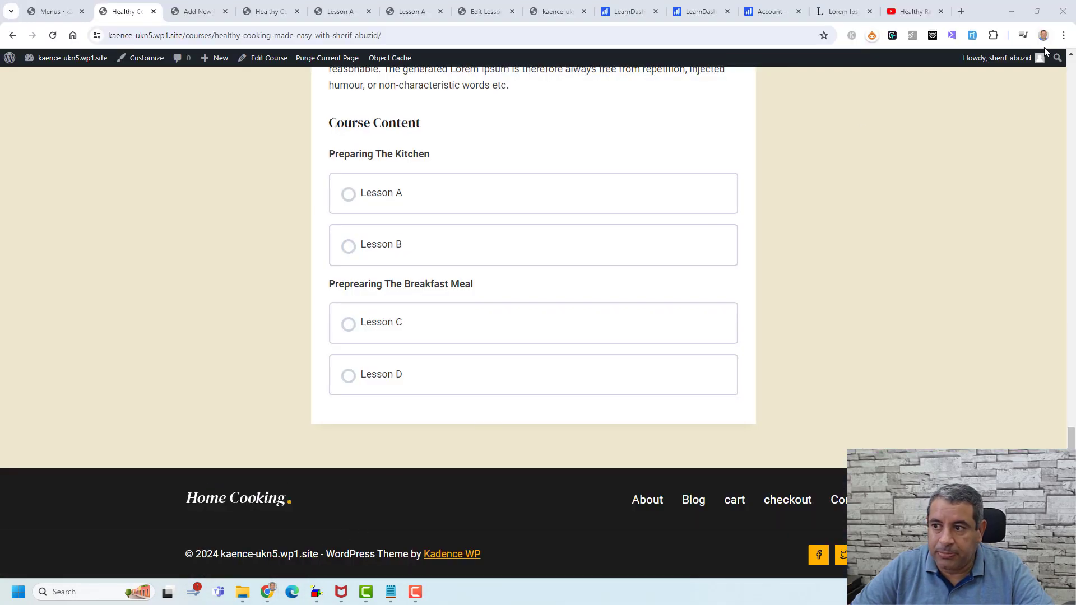
{"action": "left_click", "coordinate": [1063, 36]}
{"action": "left_click", "coordinate": [1002, 92]}
{"action": "key", "text": "ctrl+v"}
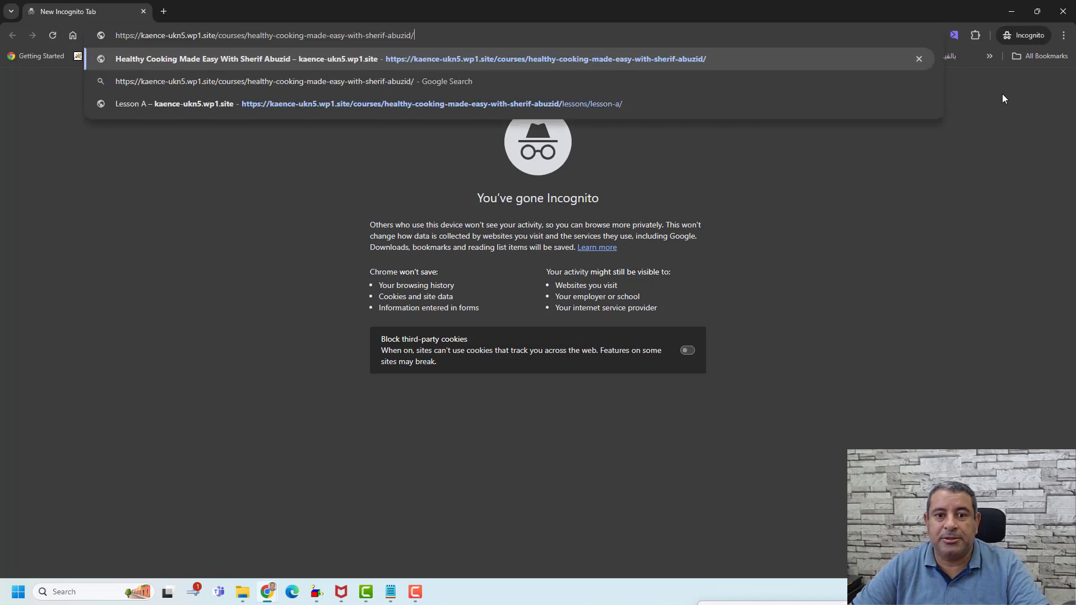
{"action": "key", "text": "Return"}
{"action": "scroll", "coordinate": [552, 360], "scroll_direction": "down", "scroll_amount": 4}
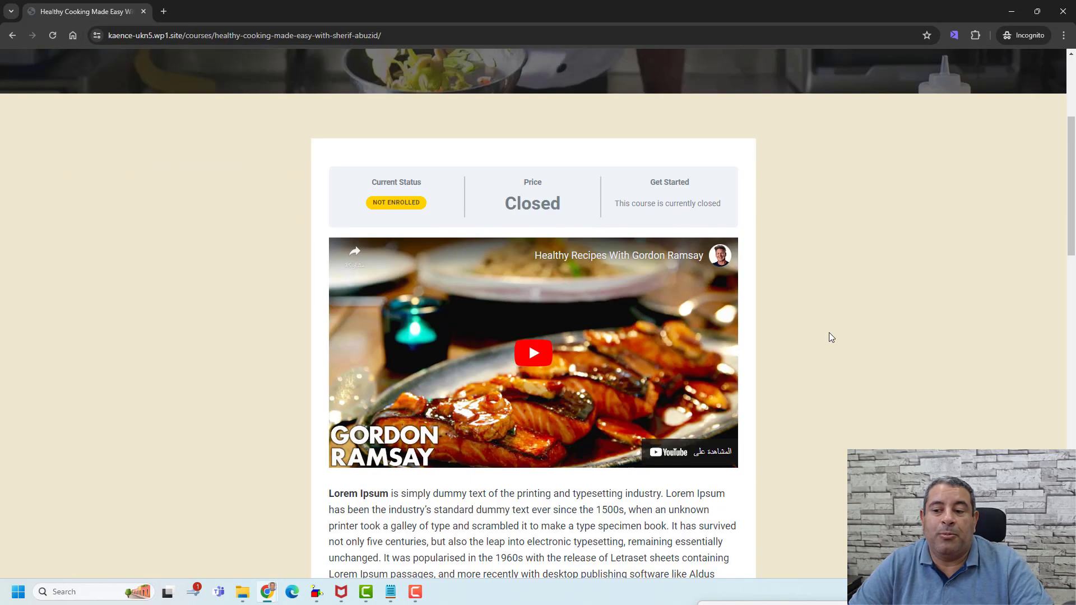
{"action": "scroll", "coordinate": [828, 336], "scroll_direction": "up", "scroll_amount": 2}
{"action": "scroll", "coordinate": [829, 333], "scroll_direction": "up", "scroll_amount": 3}
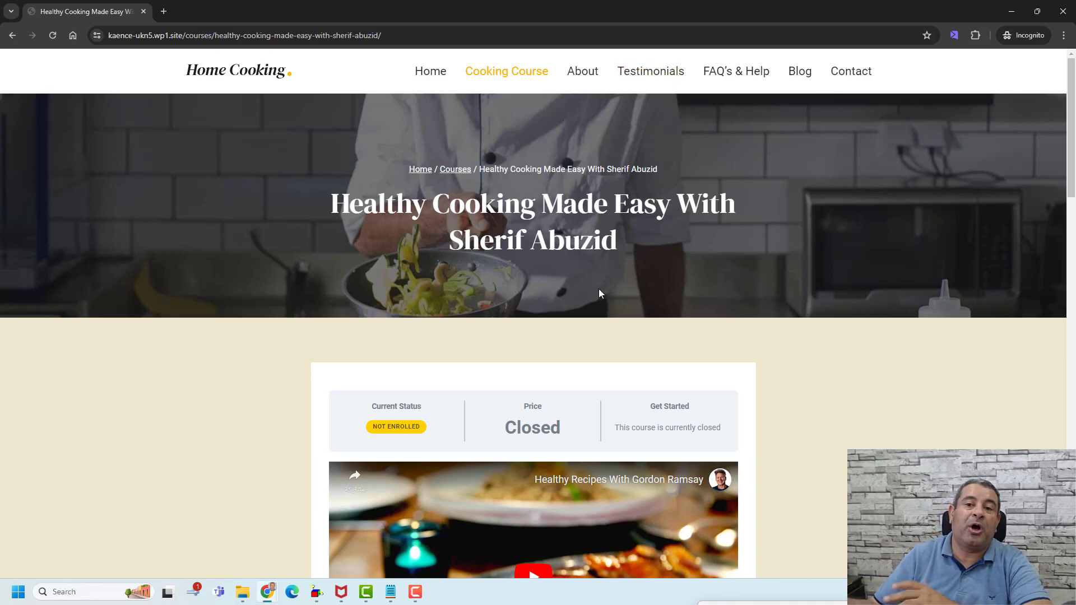
{"action": "scroll", "coordinate": [599, 288], "scroll_direction": "down", "scroll_amount": 9}
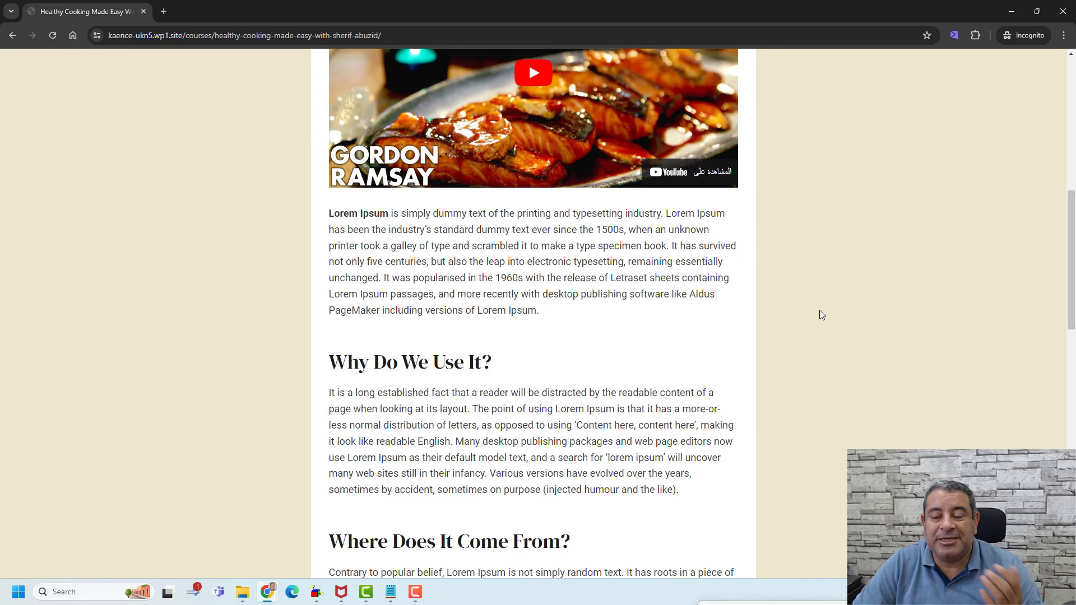
{"action": "scroll", "coordinate": [807, 297], "scroll_direction": "down", "scroll_amount": 4}
{"action": "scroll", "coordinate": [801, 281], "scroll_direction": "up", "scroll_amount": 13}
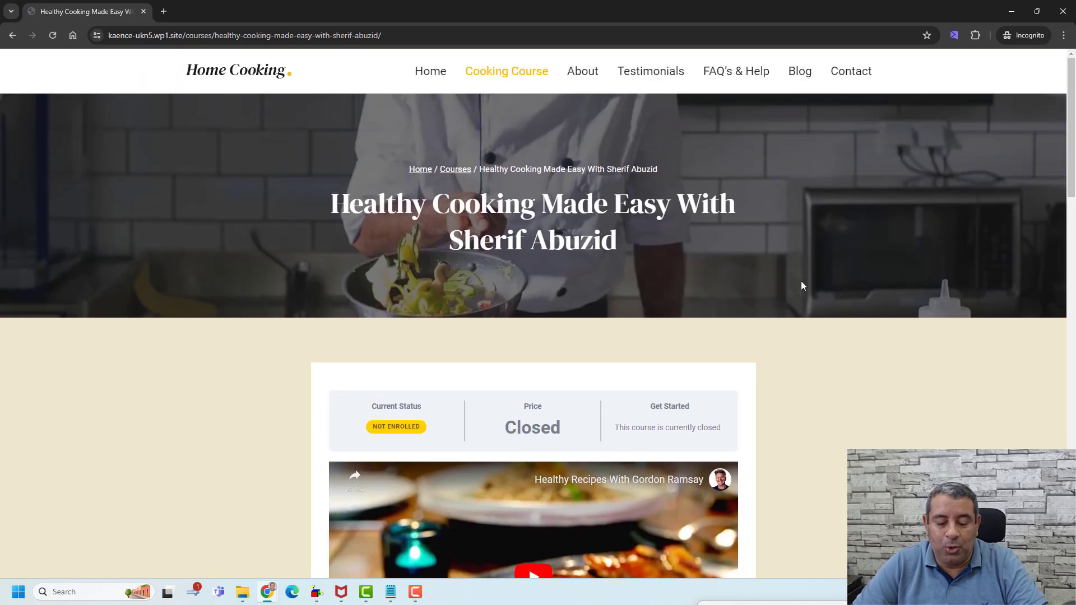
{"action": "key", "text": "alt+Tab"}
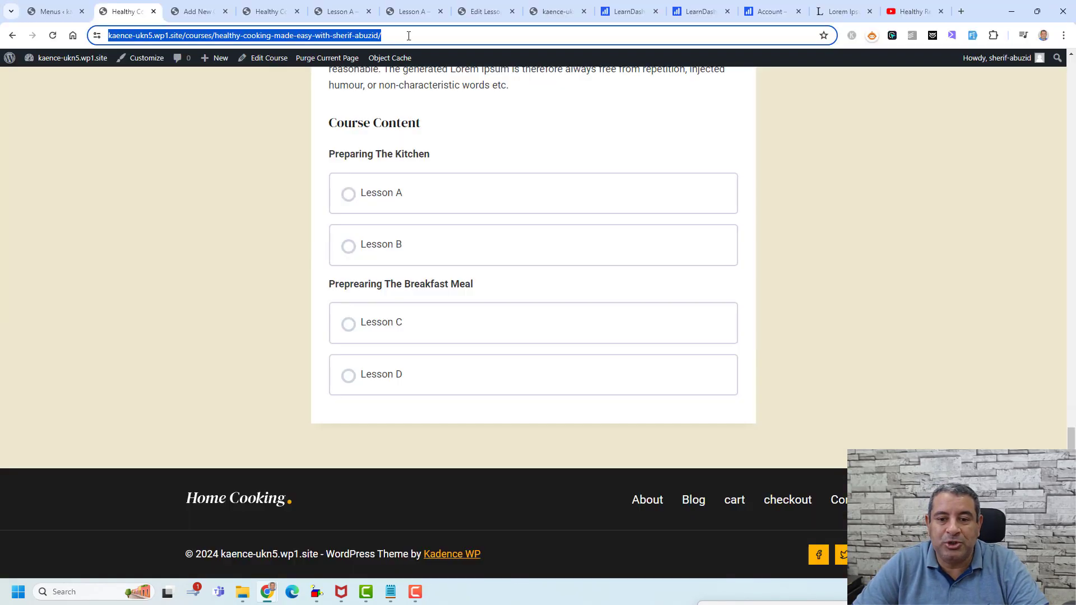
- Open Lesson A in focus mode at 0/4 steps, then go to the LearnDash.com tab
{"action": "left_click", "coordinate": [367, 197]}
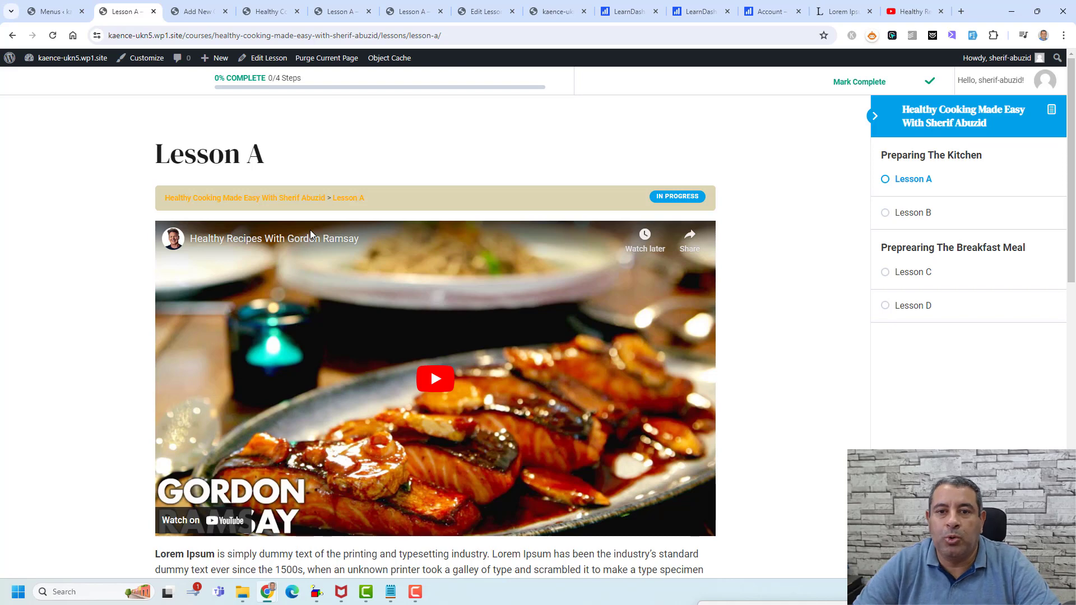
{"action": "left_click", "coordinate": [627, 11]}
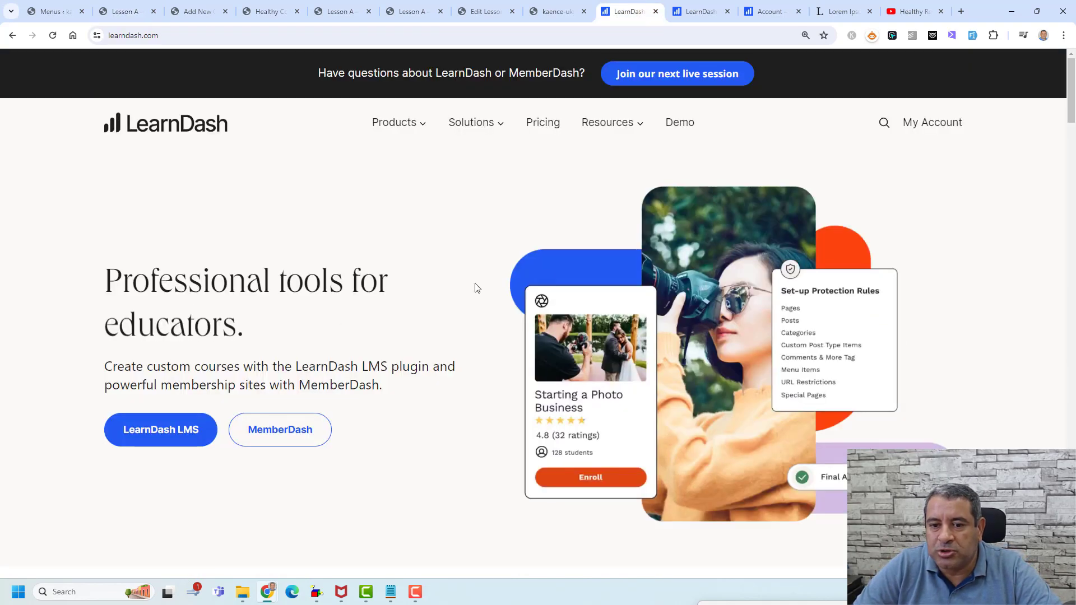
- Compare LearnDash yearly prices: $199 for 1 Site, $399 for 10 Sites, $799 Unlimited
{"action": "left_click", "coordinate": [544, 124]}
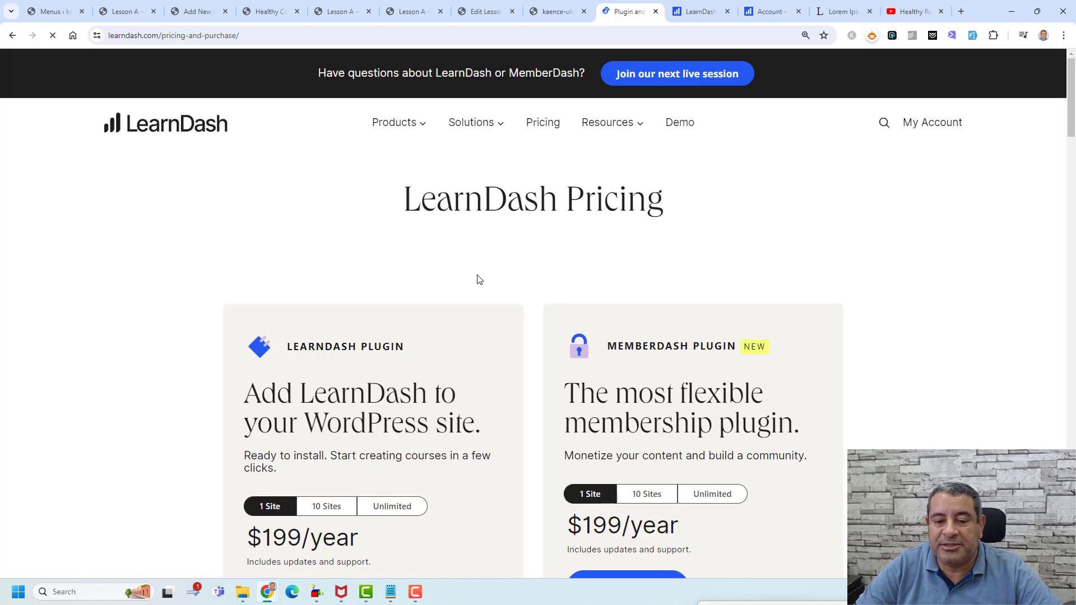
{"action": "scroll", "coordinate": [476, 273], "scroll_direction": "down", "scroll_amount": 3}
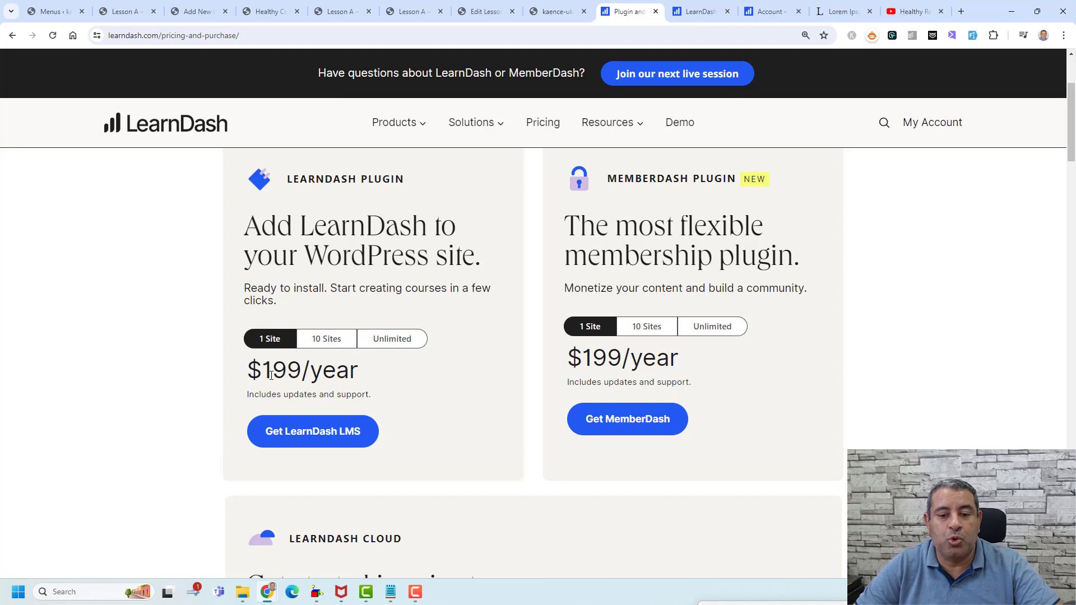
{"action": "left_click", "coordinate": [337, 347]}
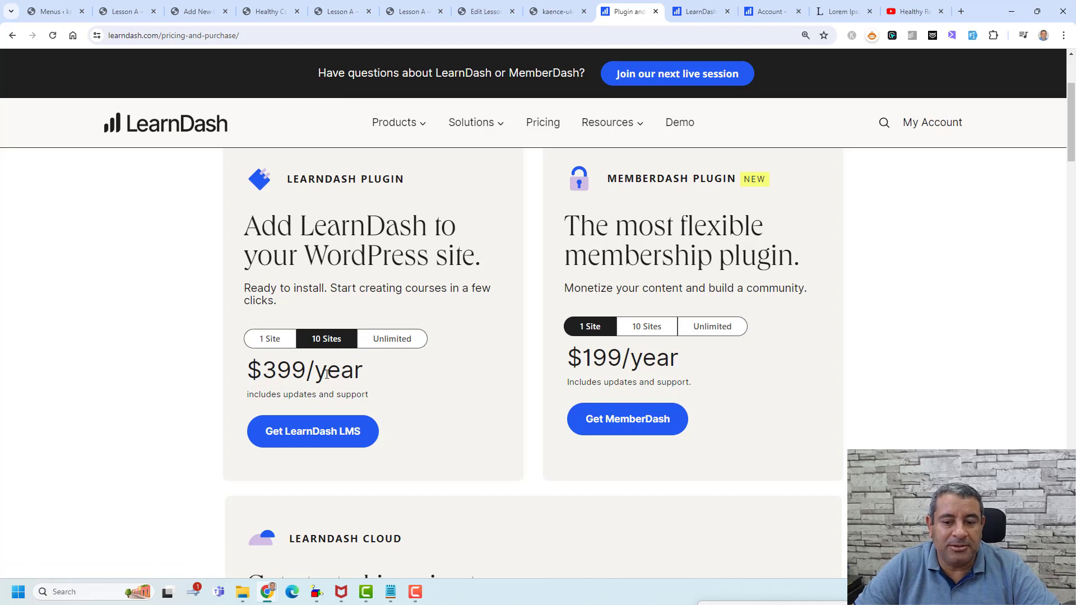
{"action": "left_click", "coordinate": [387, 349]}
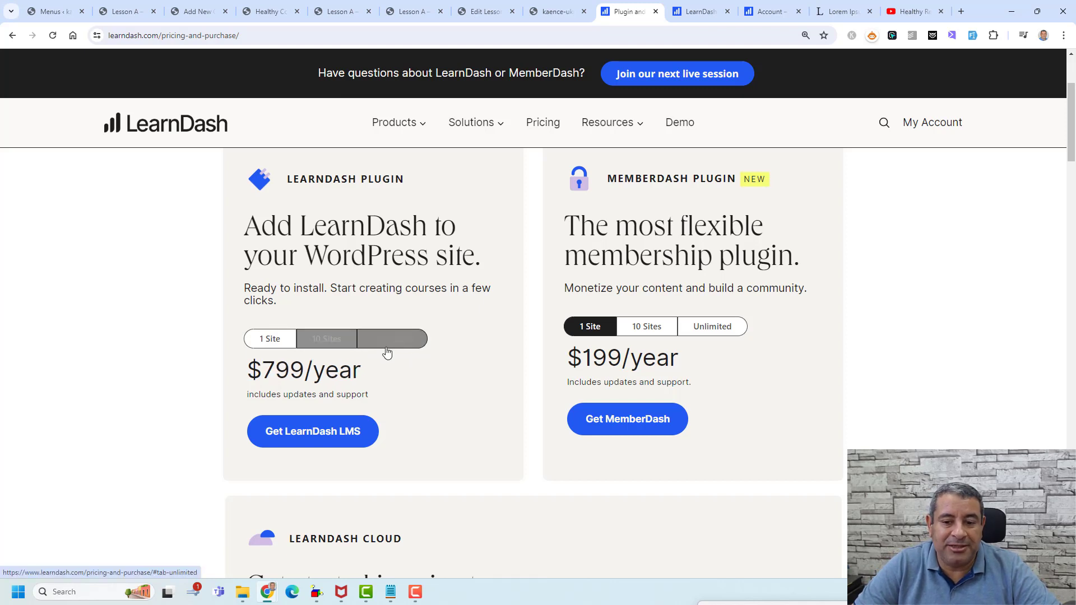
{"action": "left_click", "coordinate": [341, 348]}
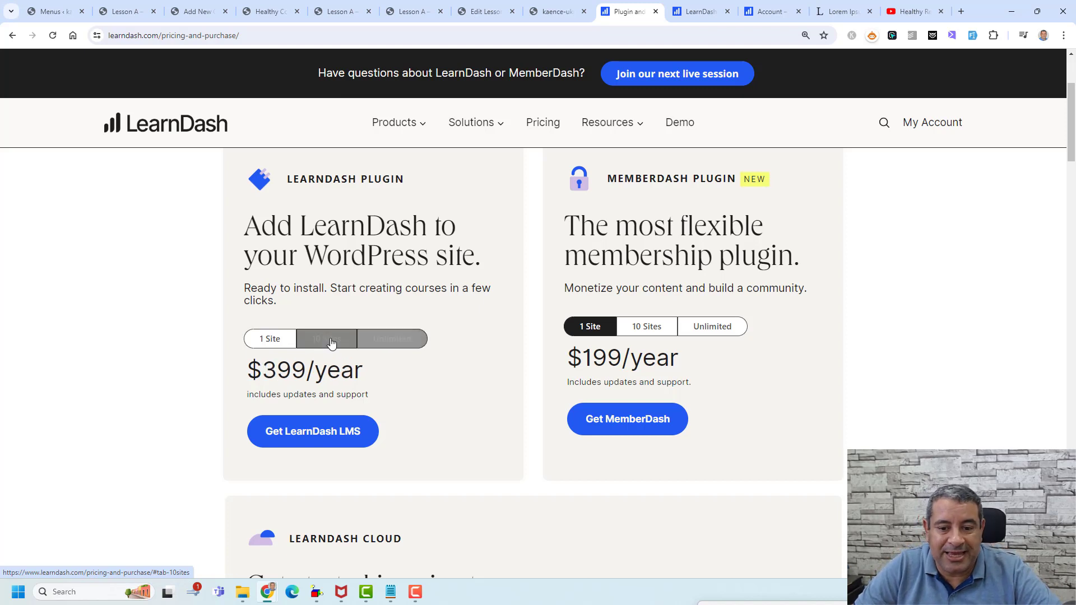
{"action": "left_click", "coordinate": [270, 340]}
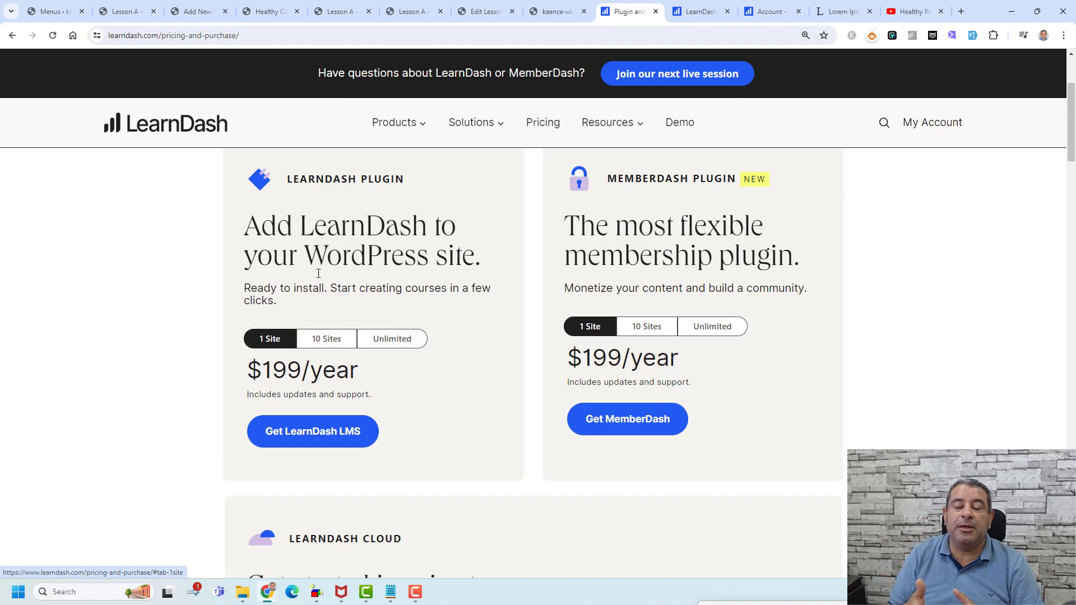